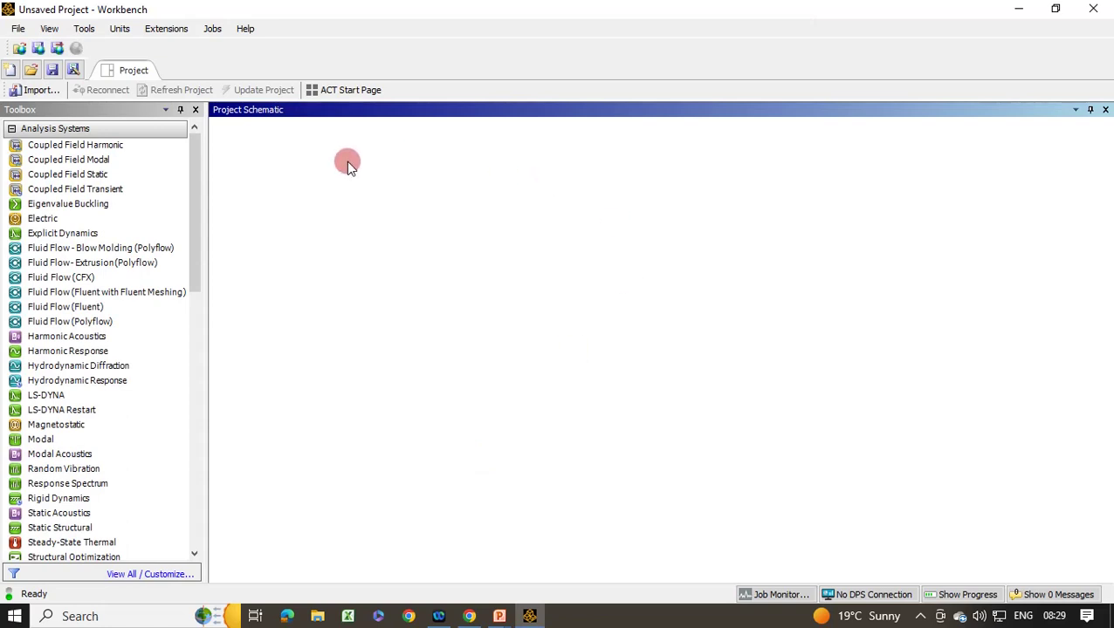
Step: Add a Steady-State Thermal analysis system to the project schematic
scroll(147, 154, "down", 4)
left_click(147, 140)
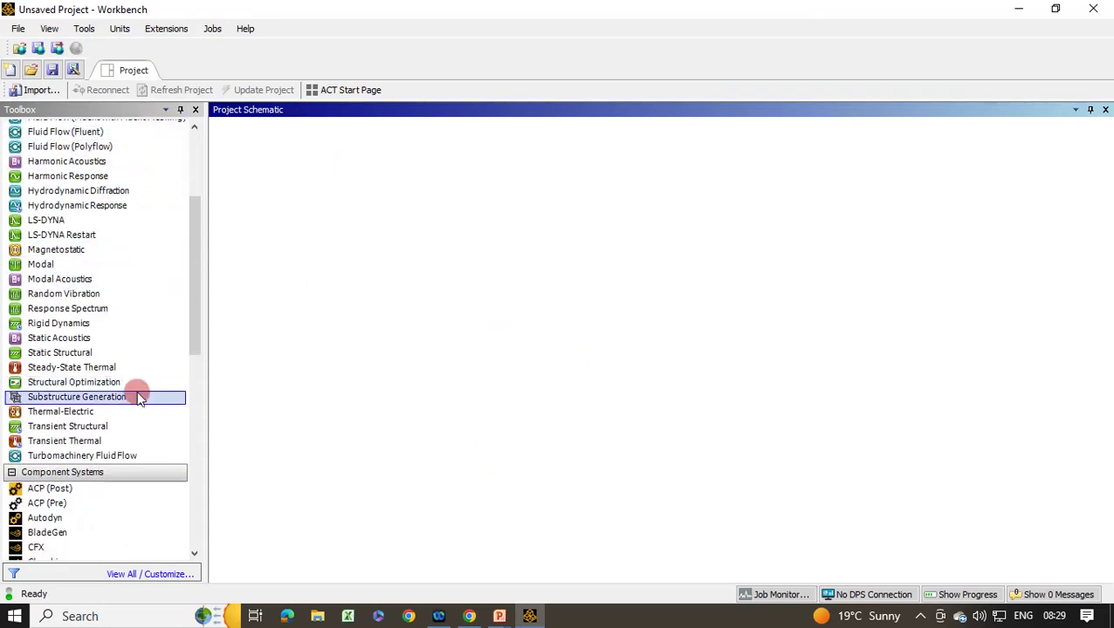
left_click_drag(119, 368, 410, 276)
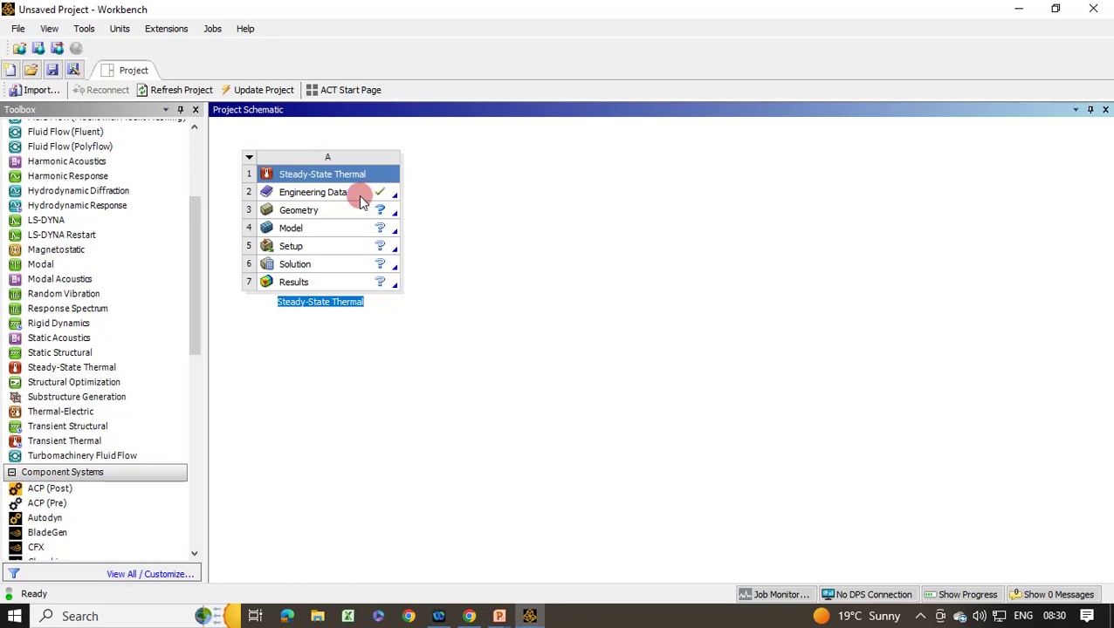
Step: Open the Engineering Data of the Steady-State Thermal system and add a new material named A
double_click(357, 194)
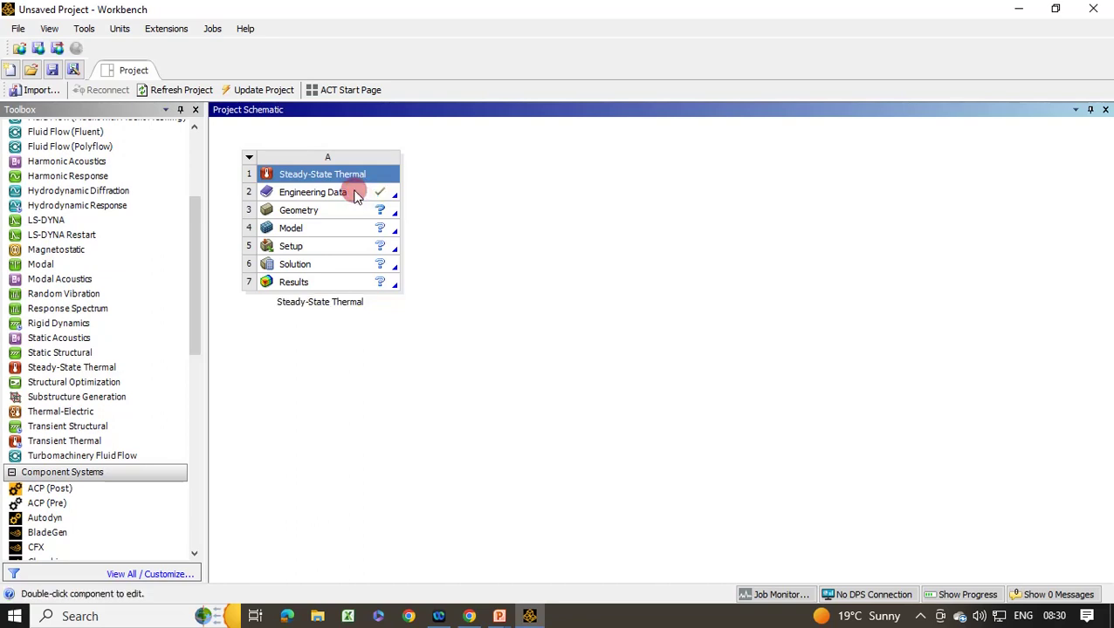
right_click(358, 193)
left_click(399, 199)
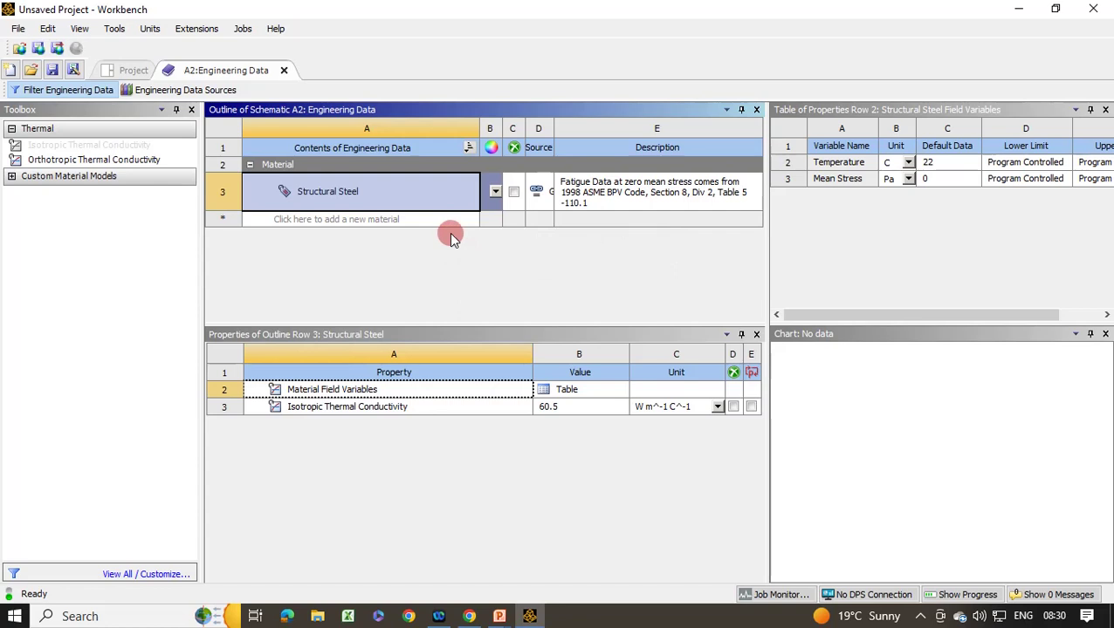
left_click(340, 219)
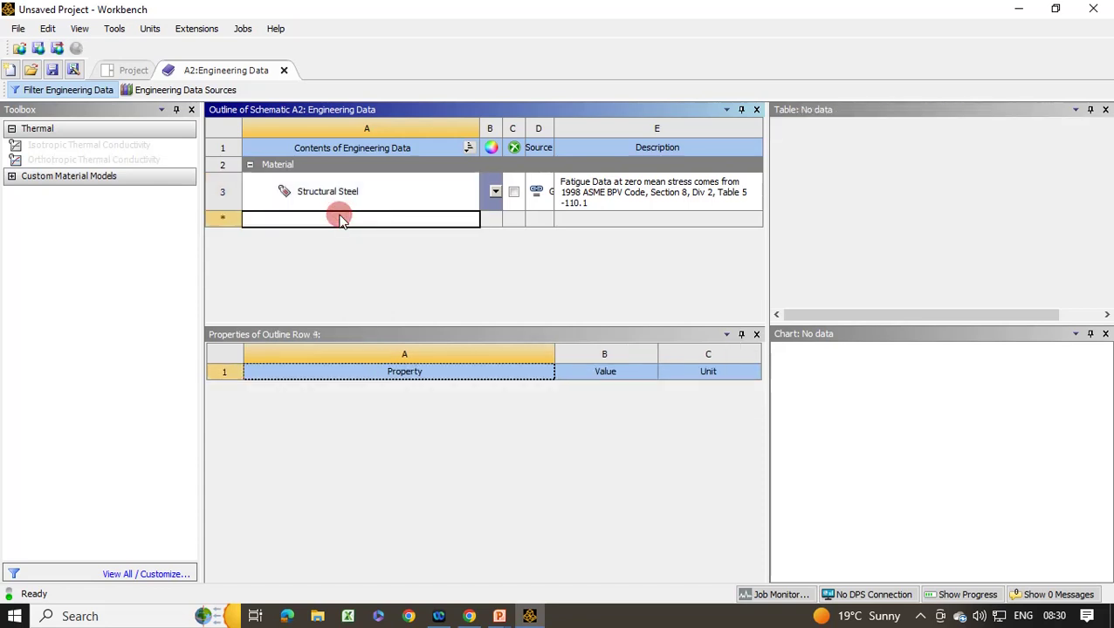
type("A")
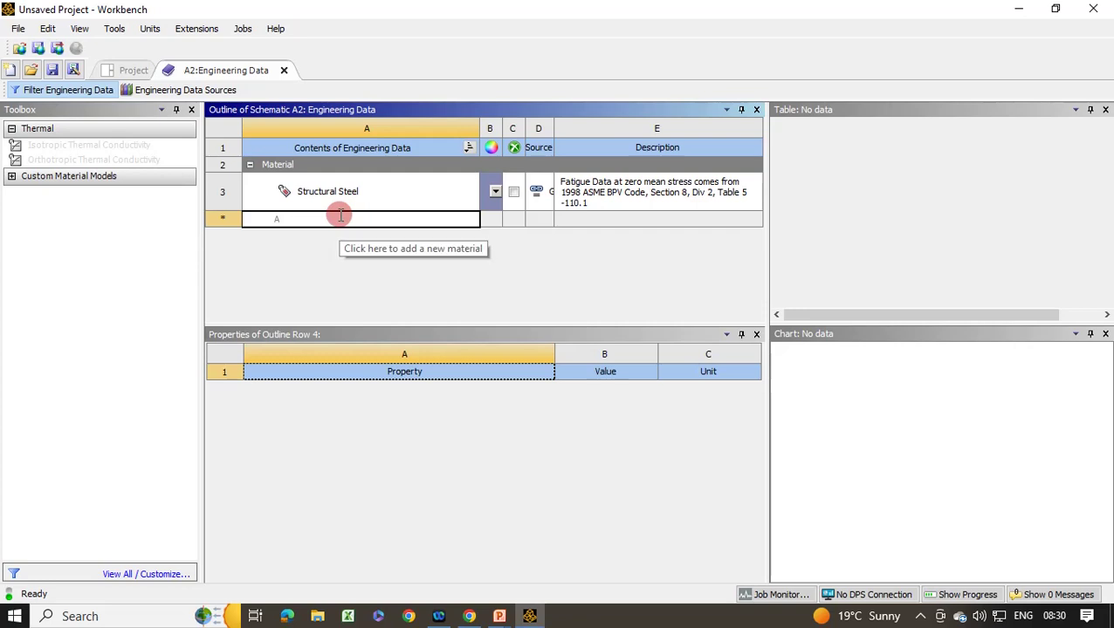
key("Return")
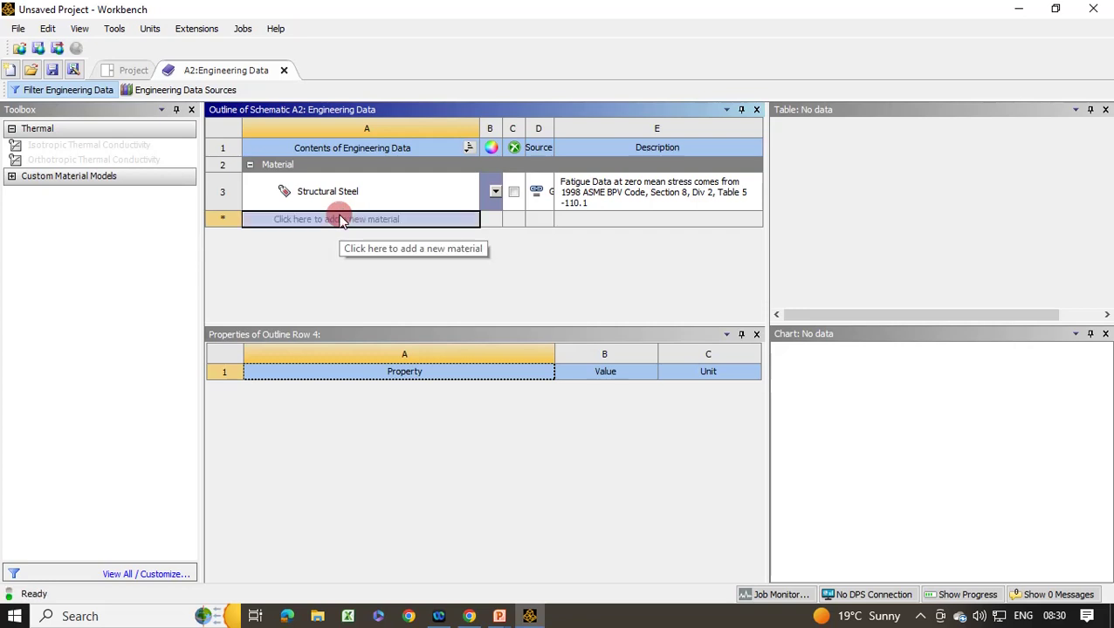
Step: Check the wall problem slide for K1 and give material A an isotropic thermal conductivity of 20 W m^-1 C^-1
left_click(125, 145)
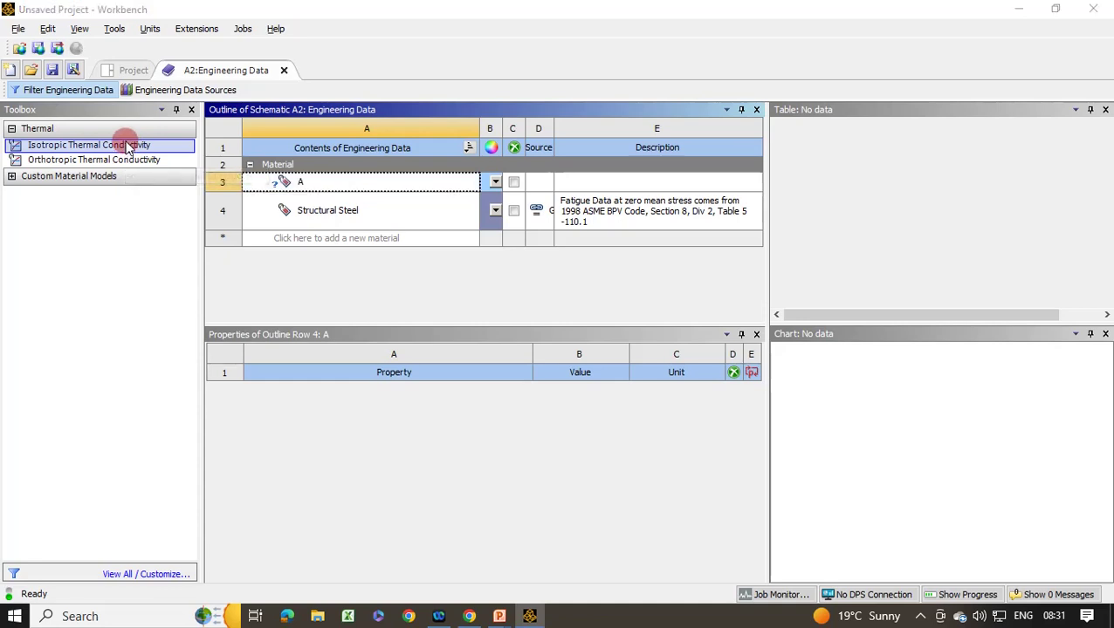
key("alt+Tab")
left_click(373, 287)
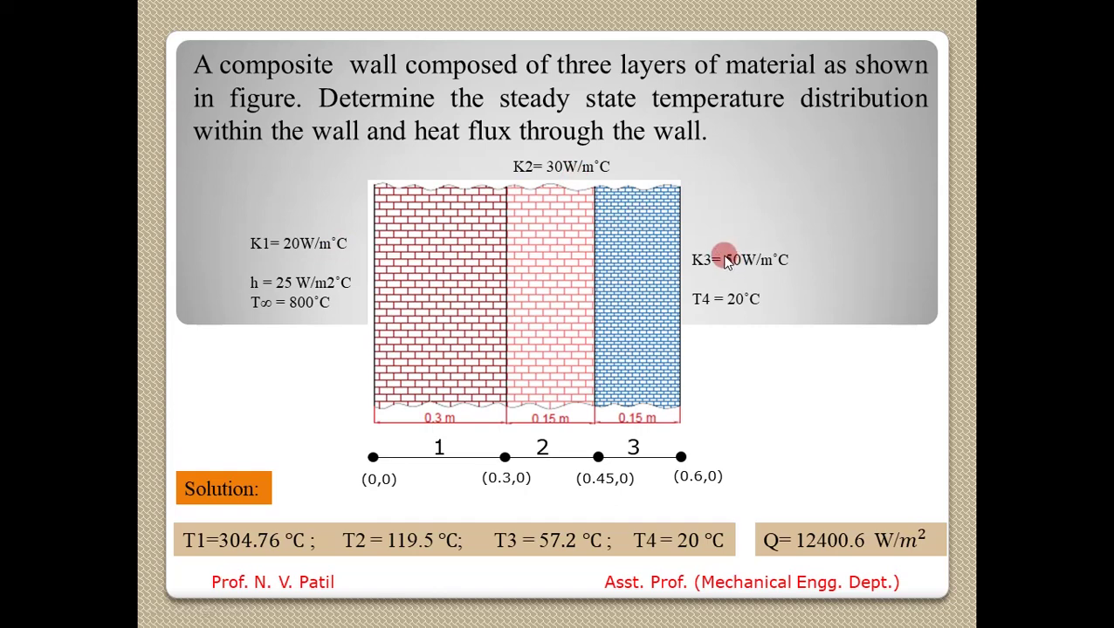
key("alt+Tab")
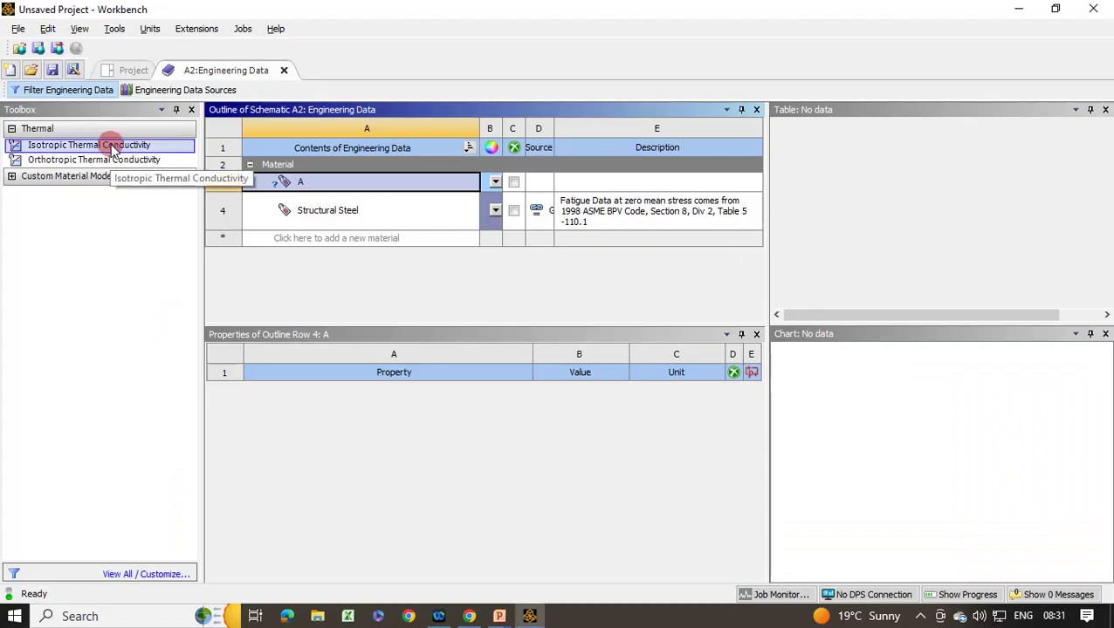
double_click(109, 145)
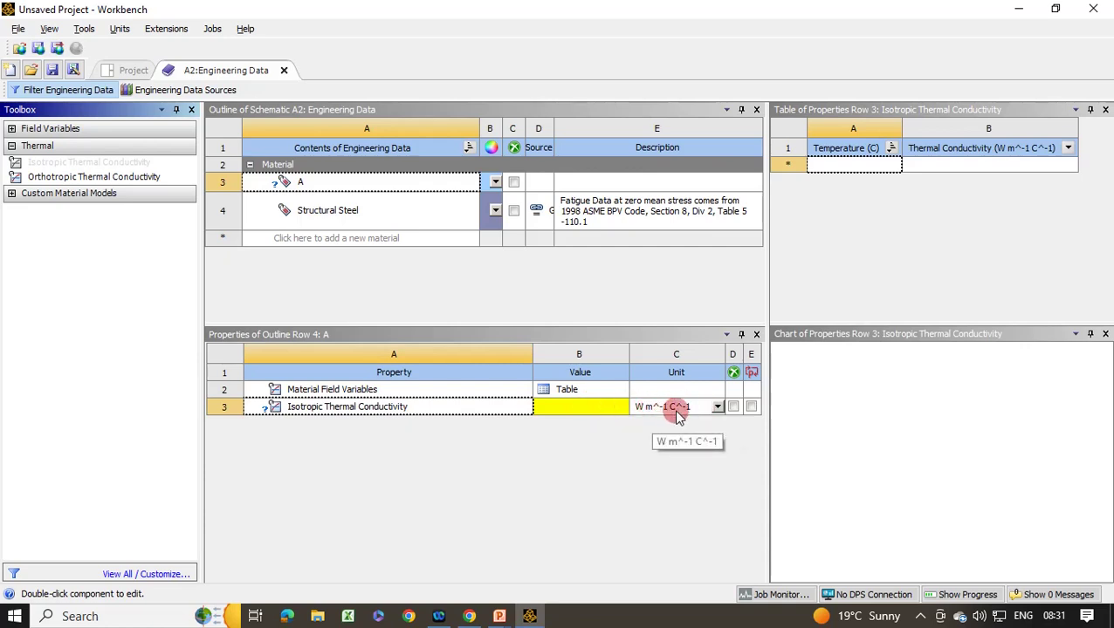
left_click(582, 406)
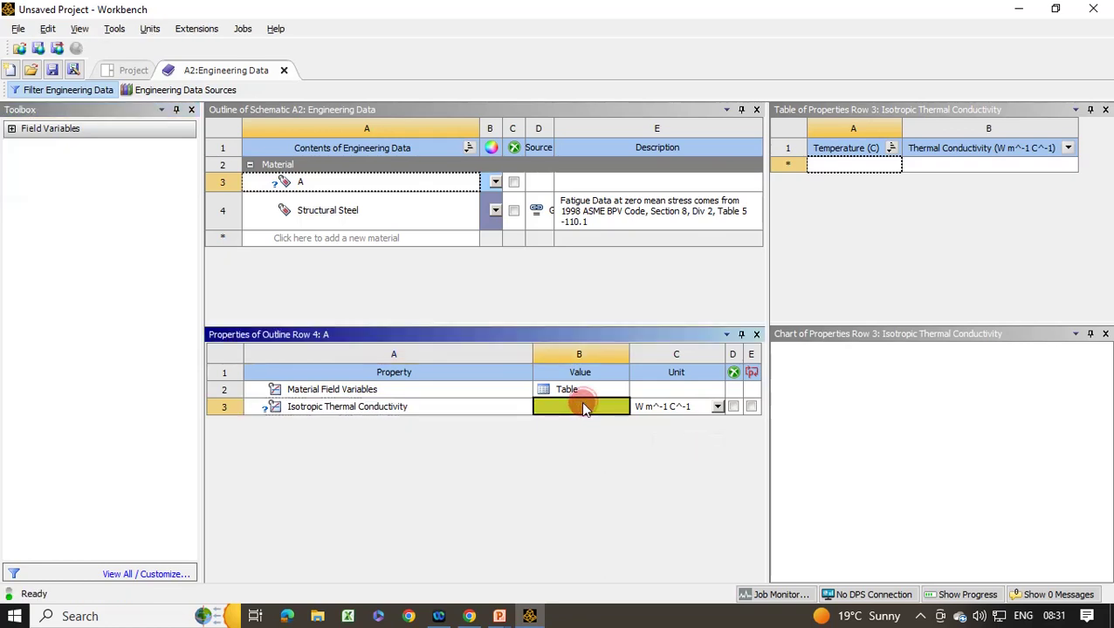
type("20")
key("Return")
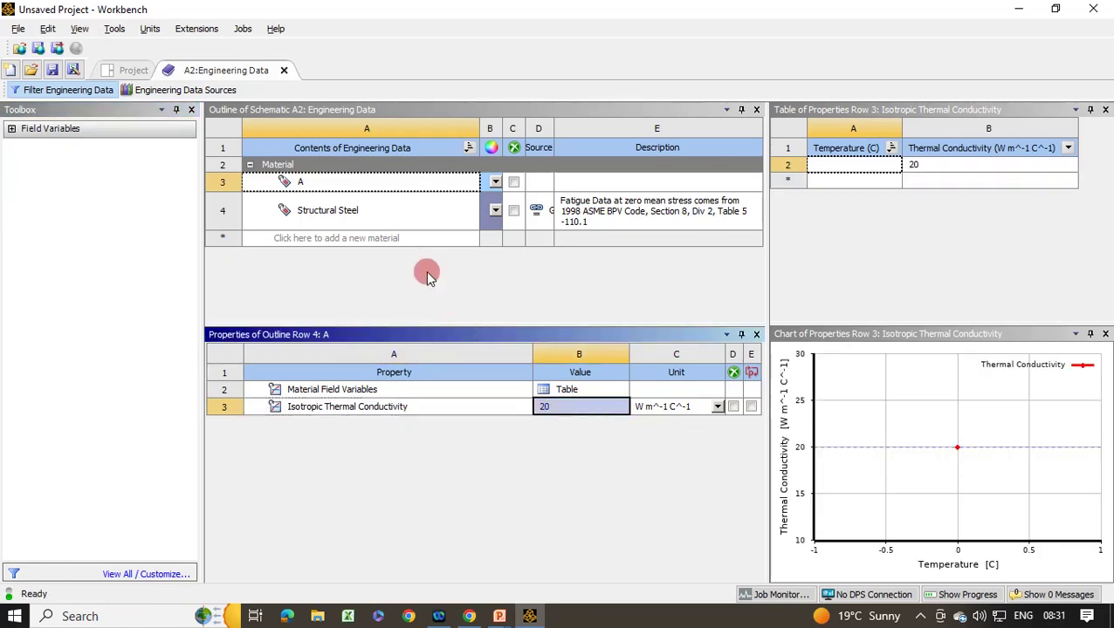
Step: Duplicate material A and set the copy's isotropic thermal conductivity to 30 W m^-1 C^-1
left_click(341, 183)
right_click(341, 184)
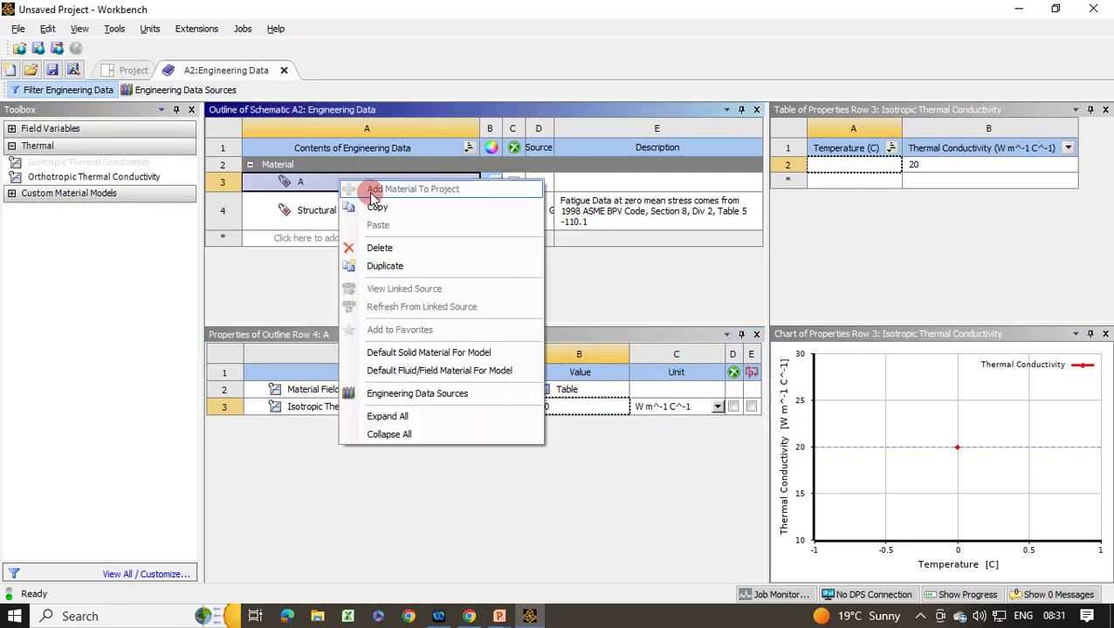
left_click(400, 266)
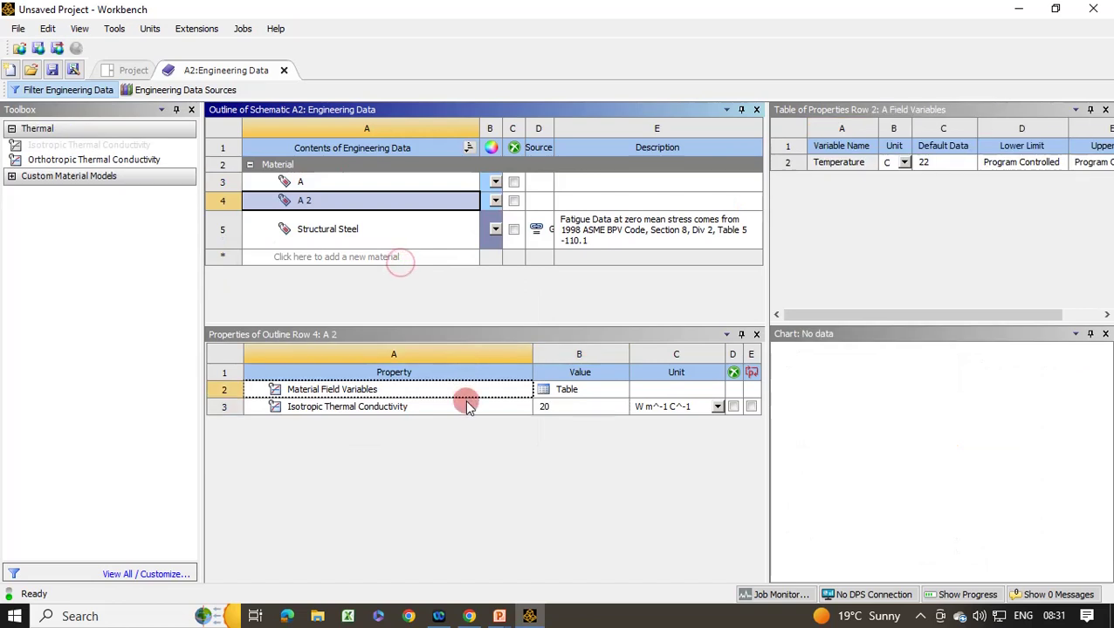
left_click(549, 413)
key("BackSpace")
key("BackSpace")
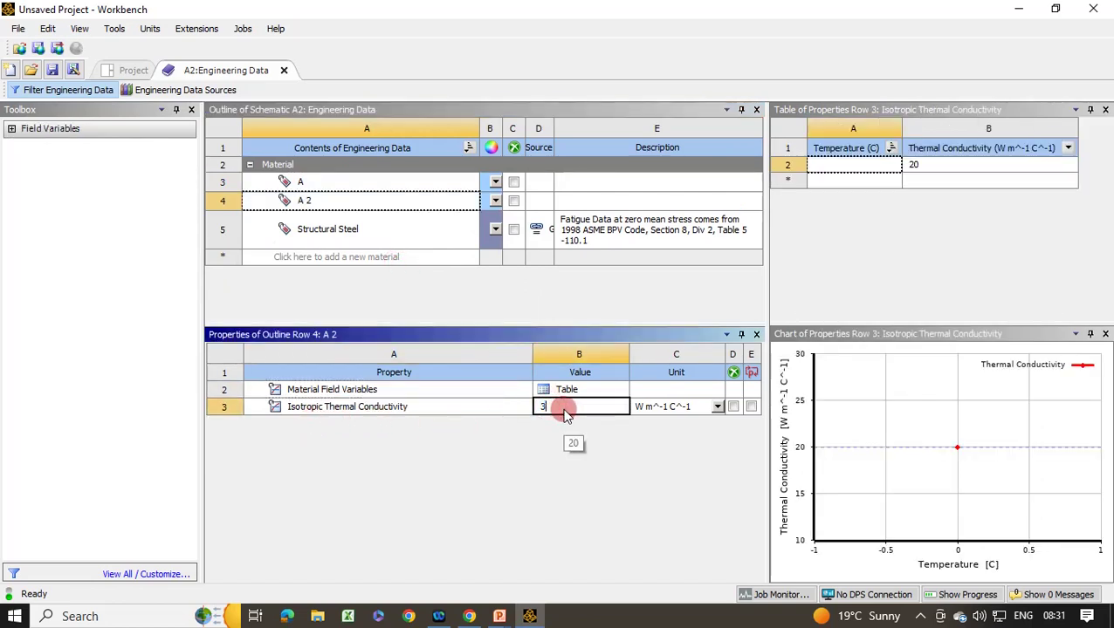
type("30")
key("Return")
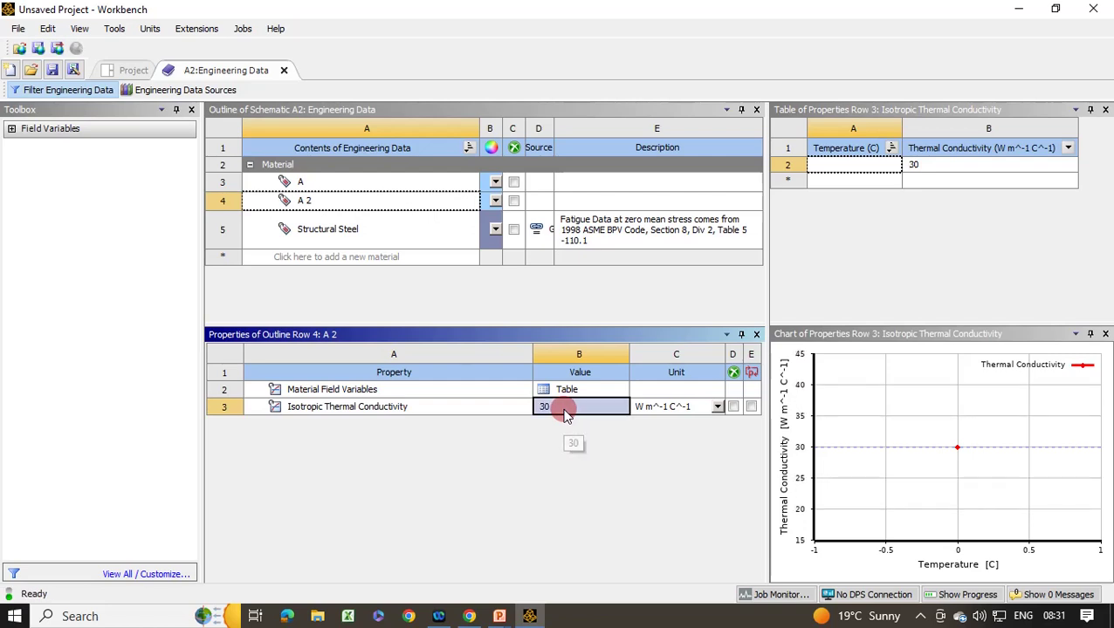
Step: Duplicate material A again and set this second copy's isotropic thermal conductivity to 50 W m^-1 C^-1
right_click(309, 181)
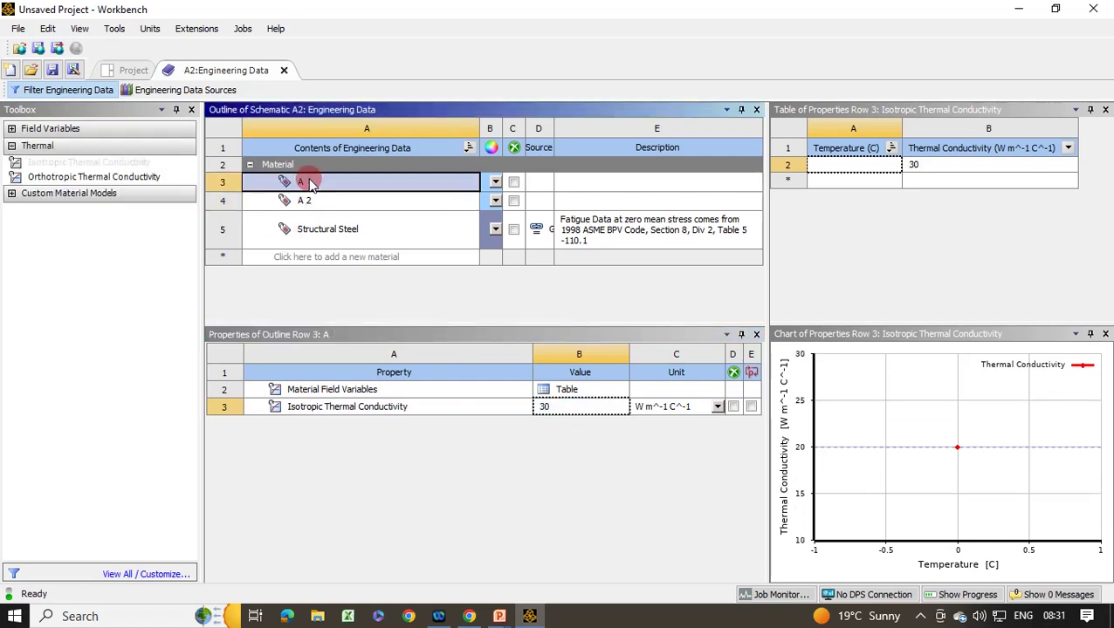
left_click(385, 266)
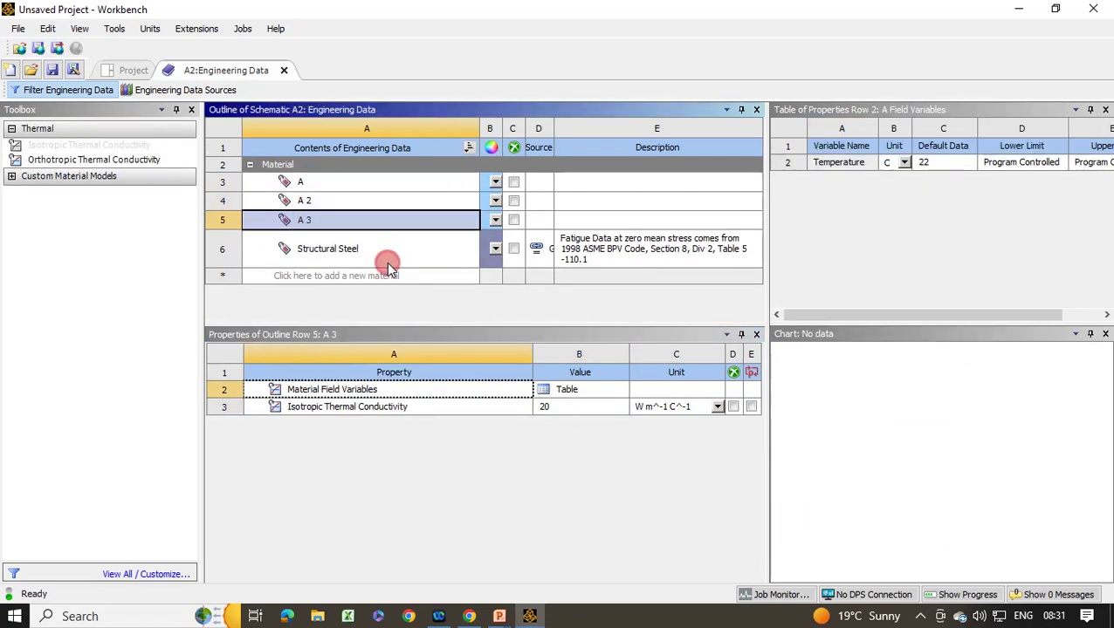
left_click(569, 406)
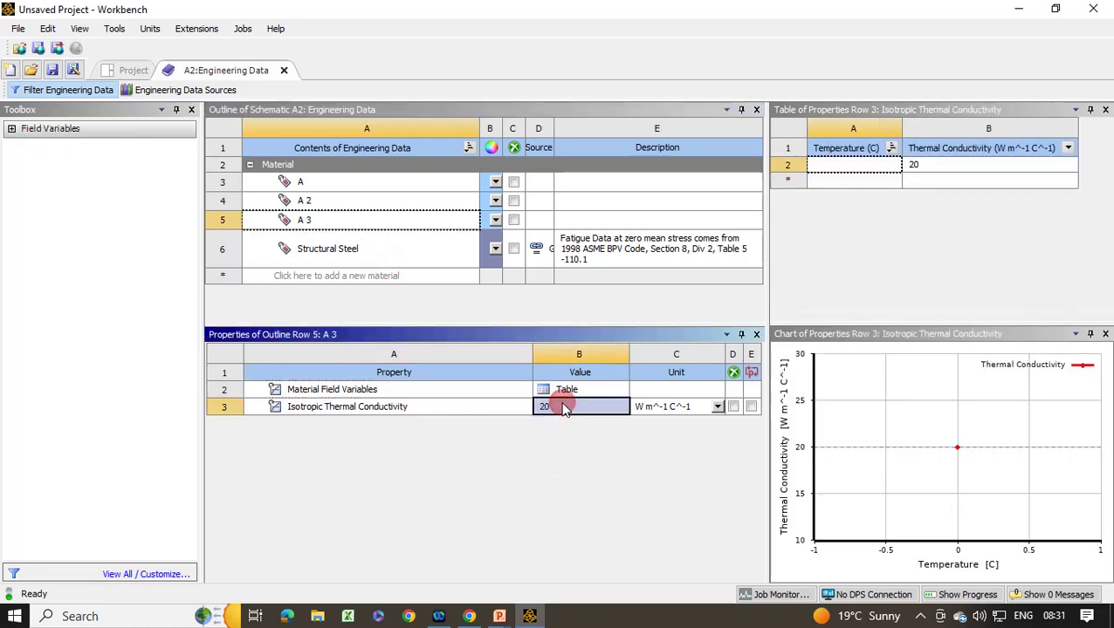
type("50")
key("Return")
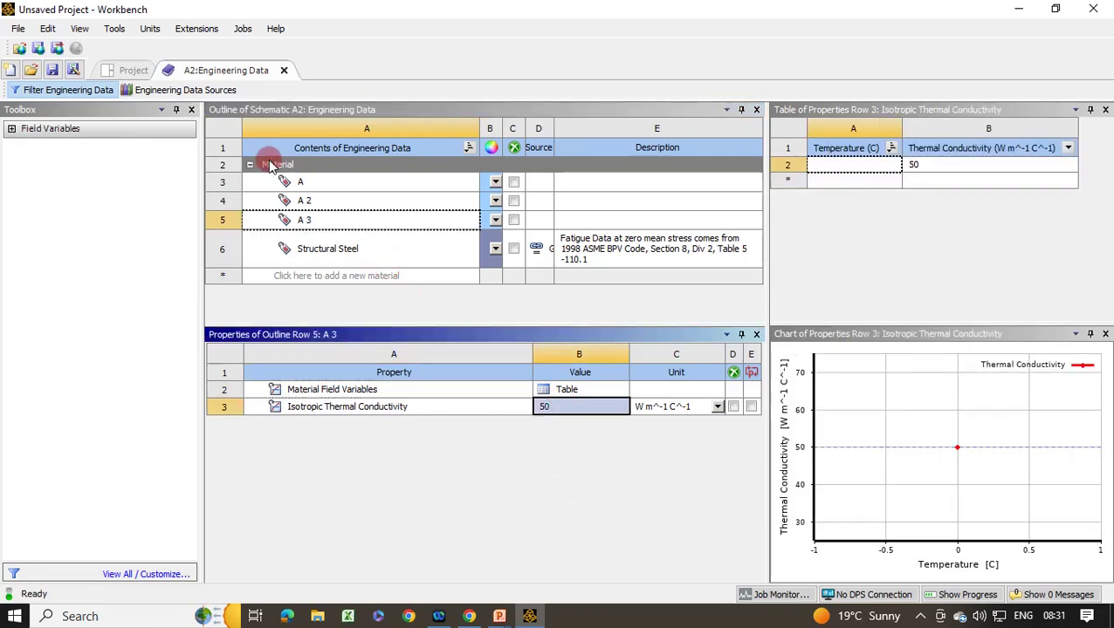
Step: Review the thermal conductivity of materials A, A 2 and A 3, and close Engineering Data
left_click(346, 181)
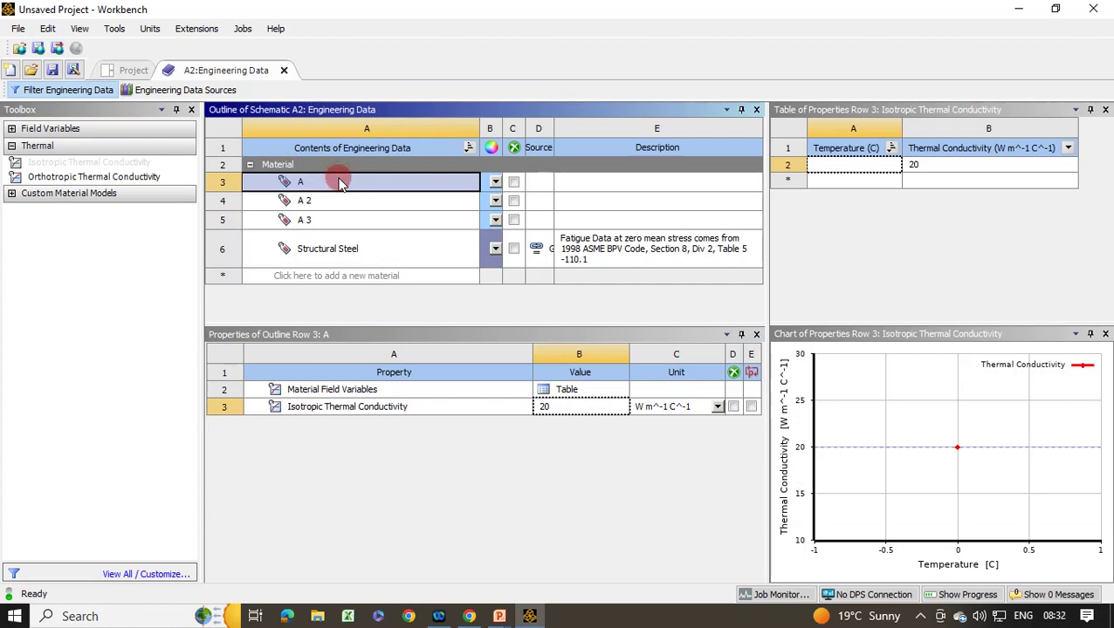
left_click(547, 408)
left_click(381, 203)
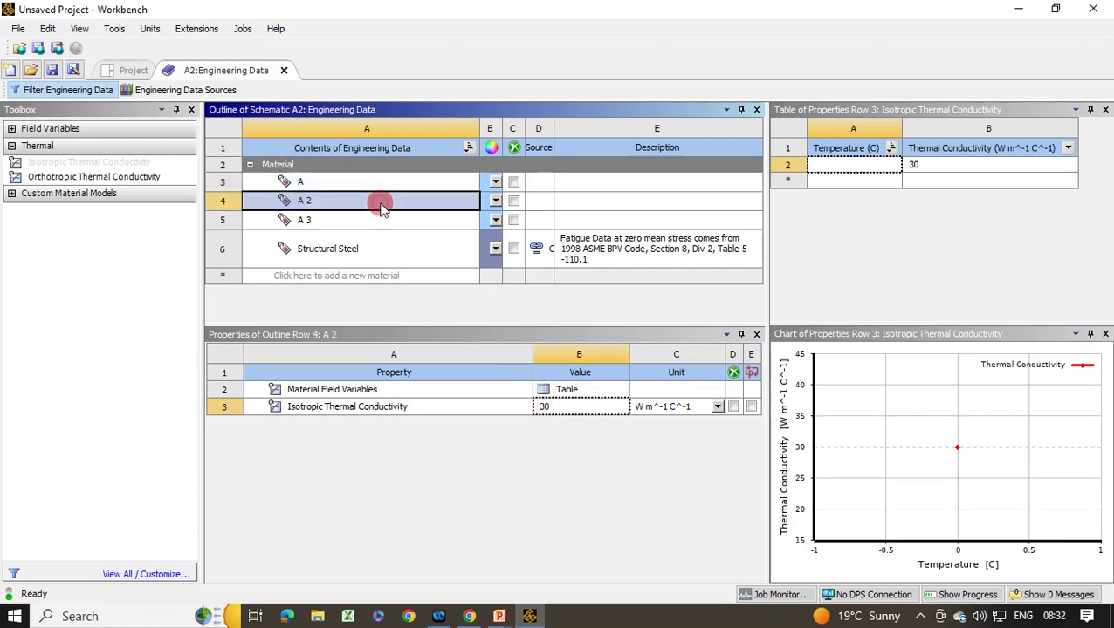
left_click(336, 219)
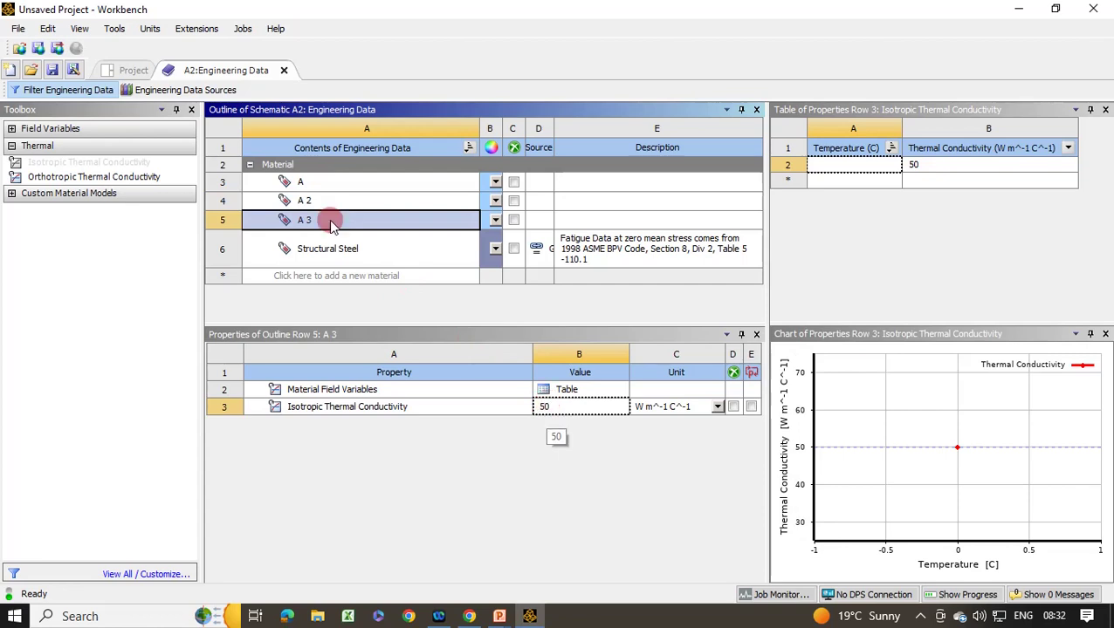
left_click(283, 70)
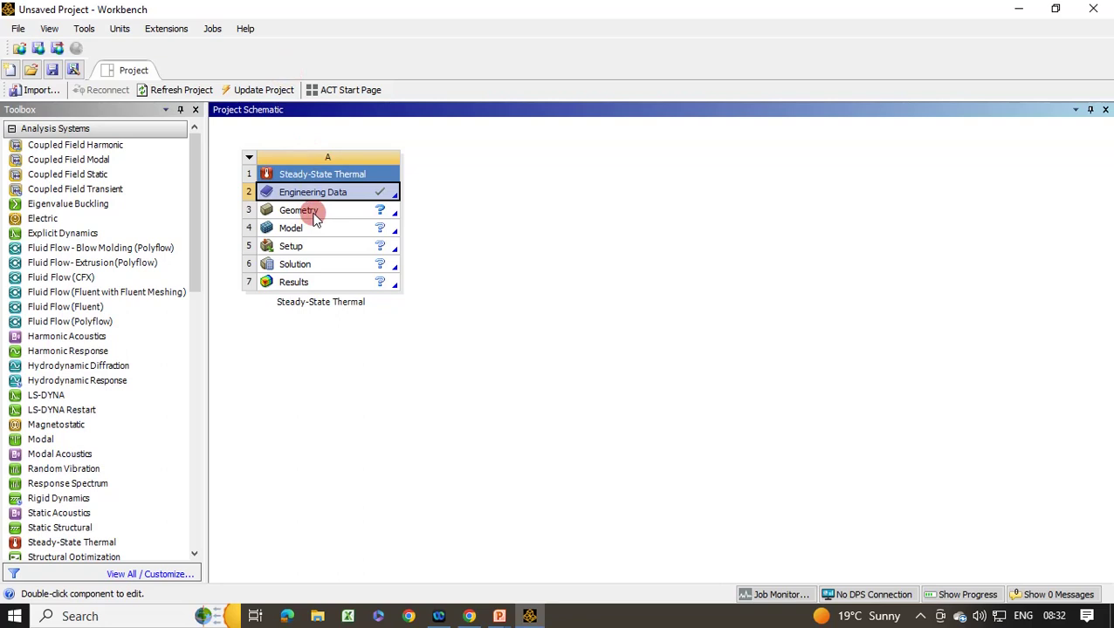
Step: Set the analysis type to 2D in the properties of the Geometry cell and close the properties
left_click(315, 215)
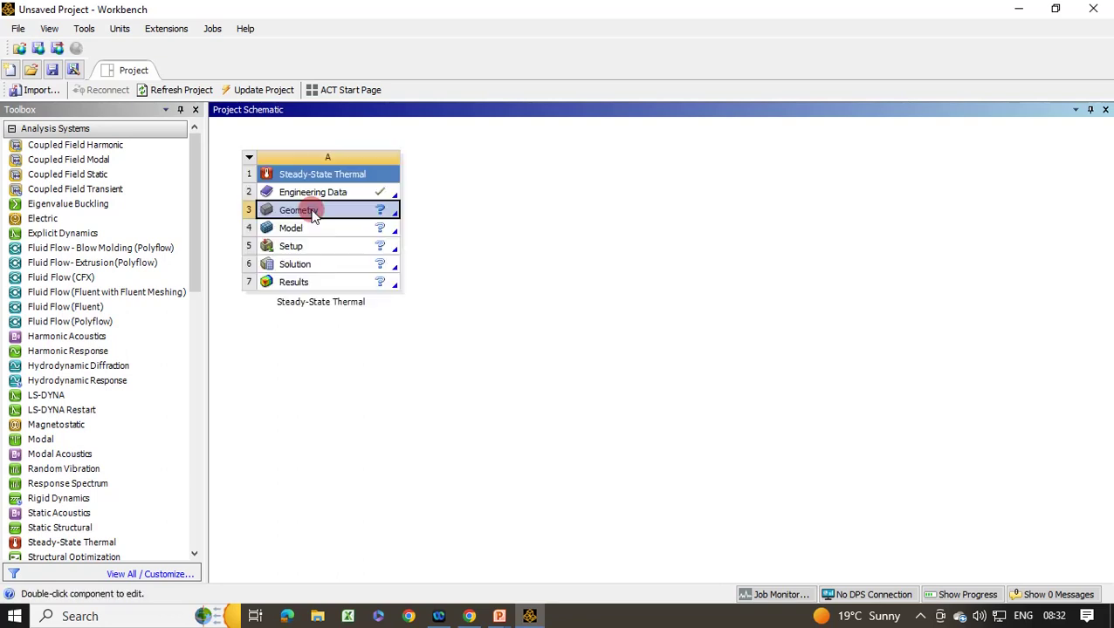
right_click(315, 215)
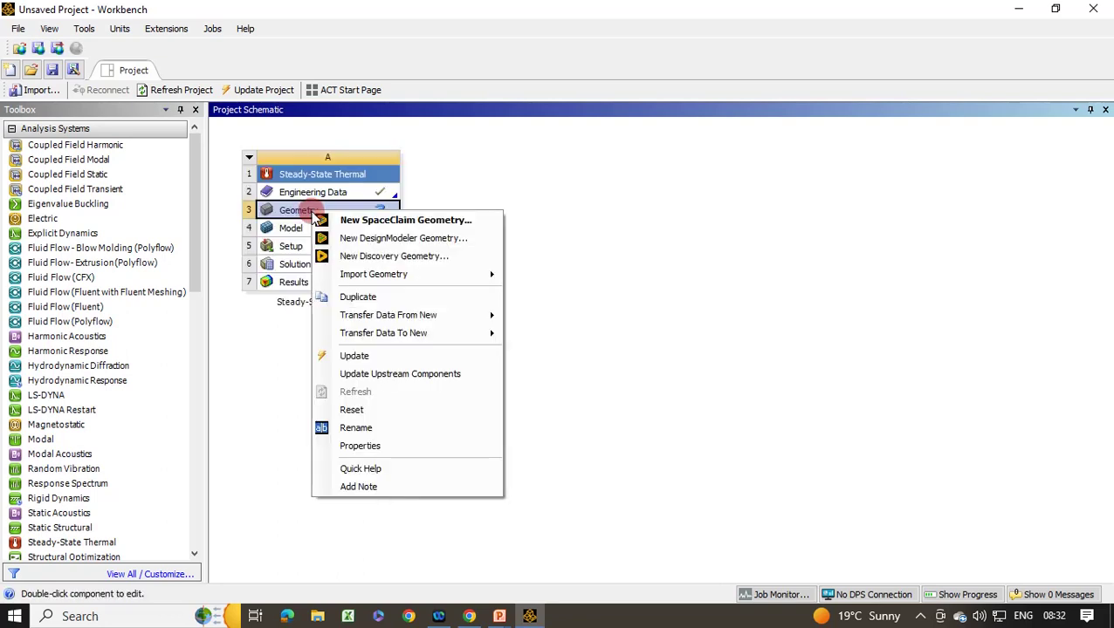
left_click(354, 449)
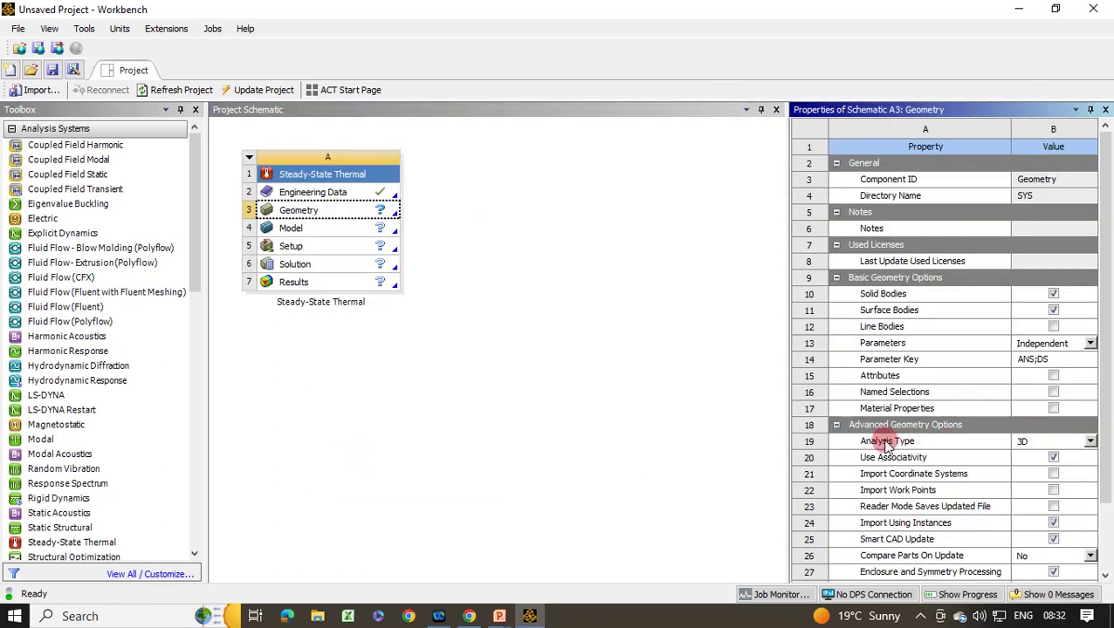
left_click(1090, 441)
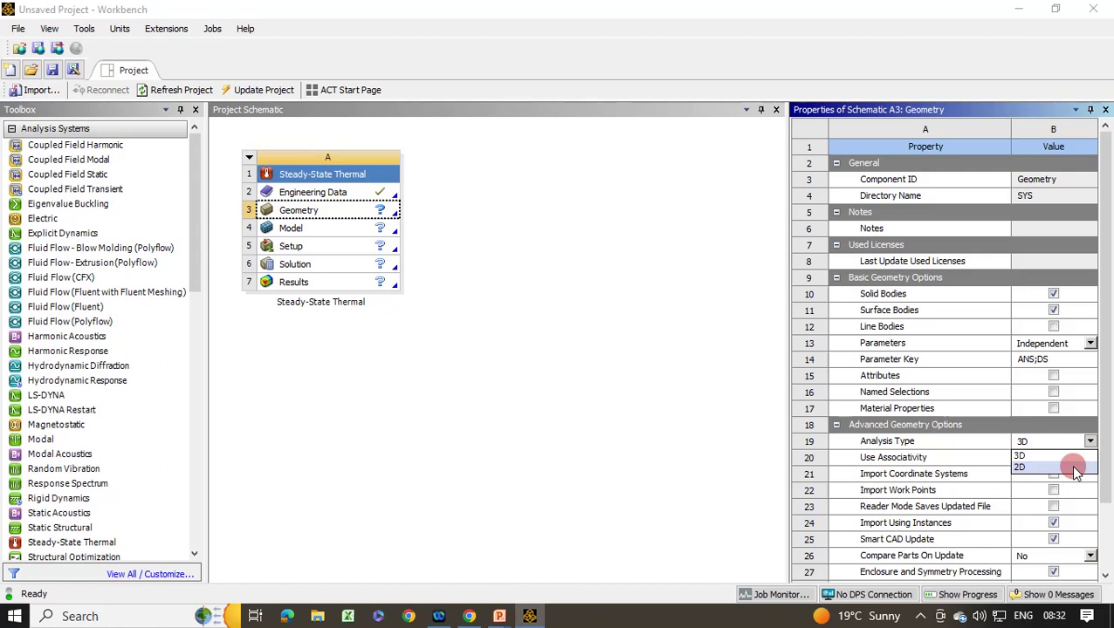
left_click(1073, 468)
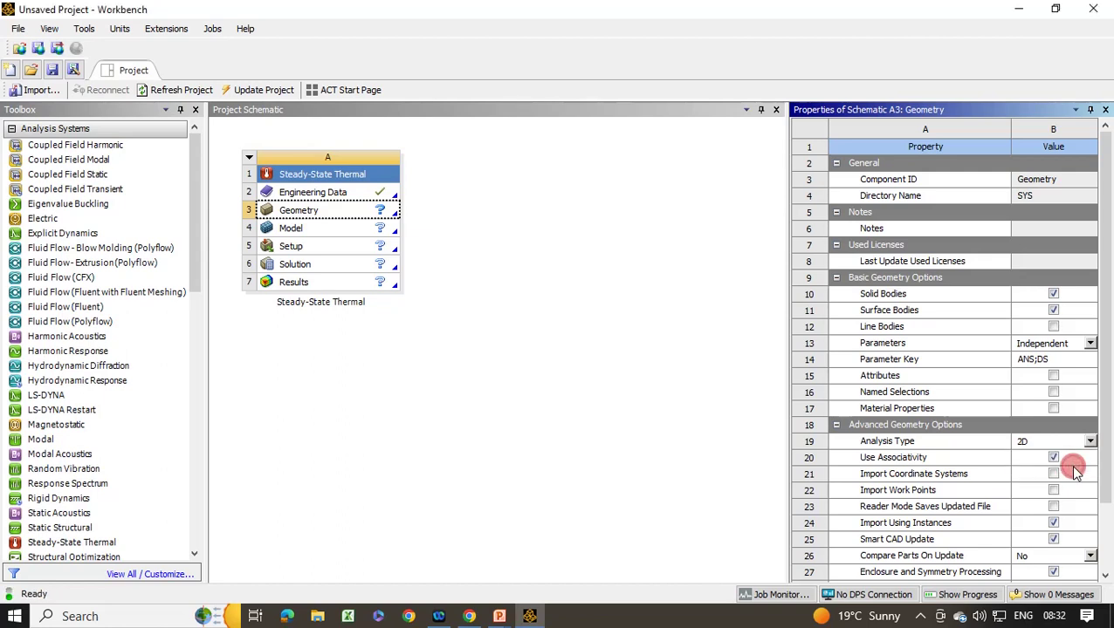
left_click(1105, 109)
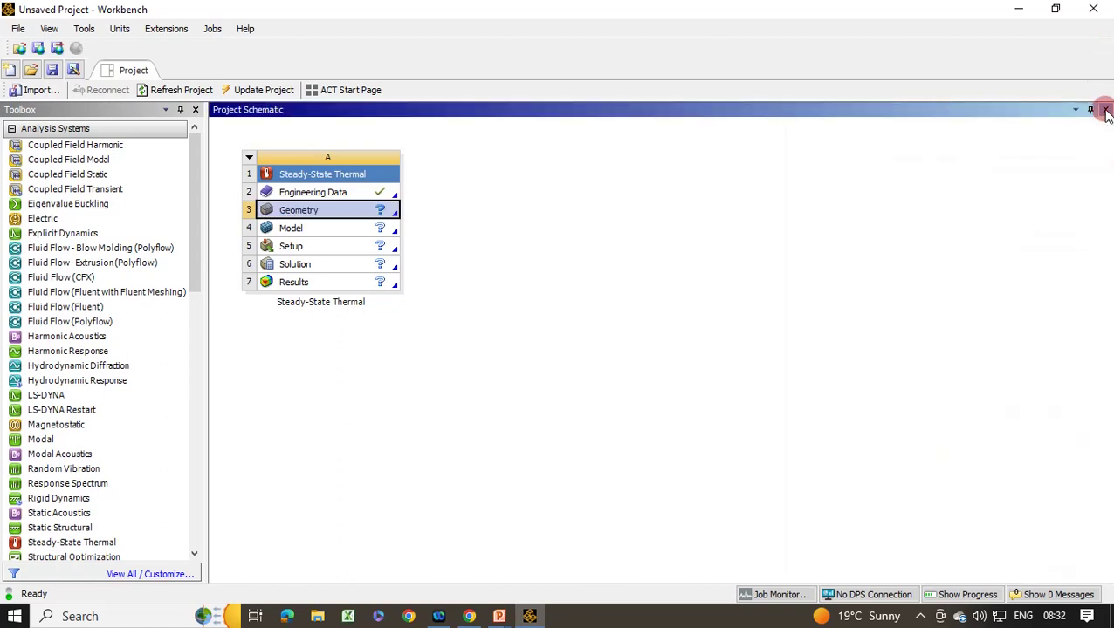
Step: Create a new SpaceClaim geometry for the Steady-State Thermal system and switch to the SpaceClaim window
right_click(325, 215)
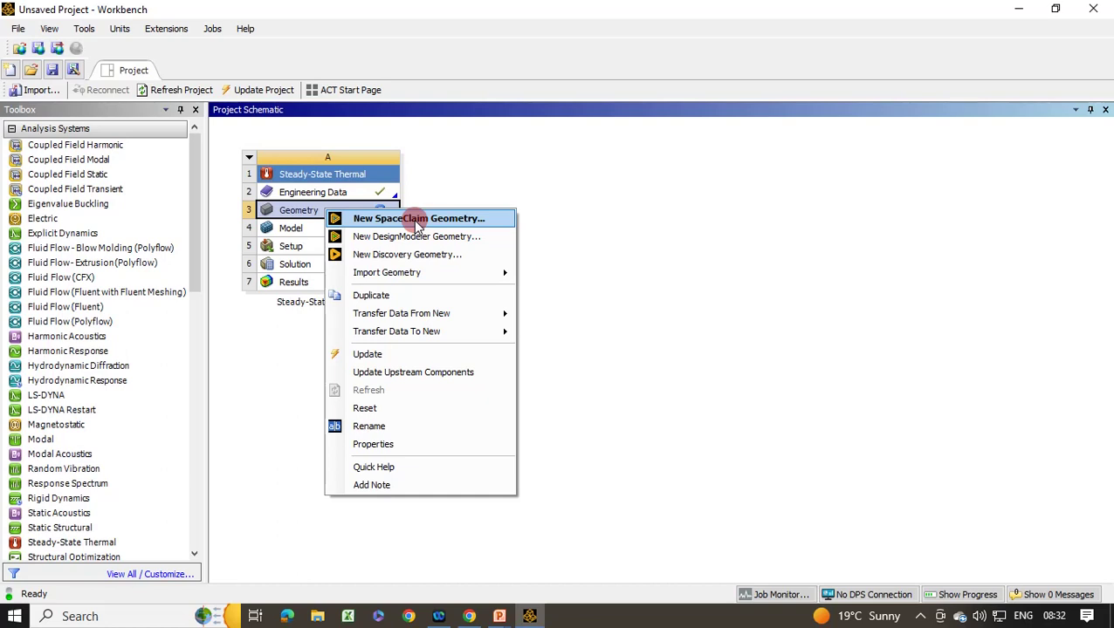
left_click(417, 220)
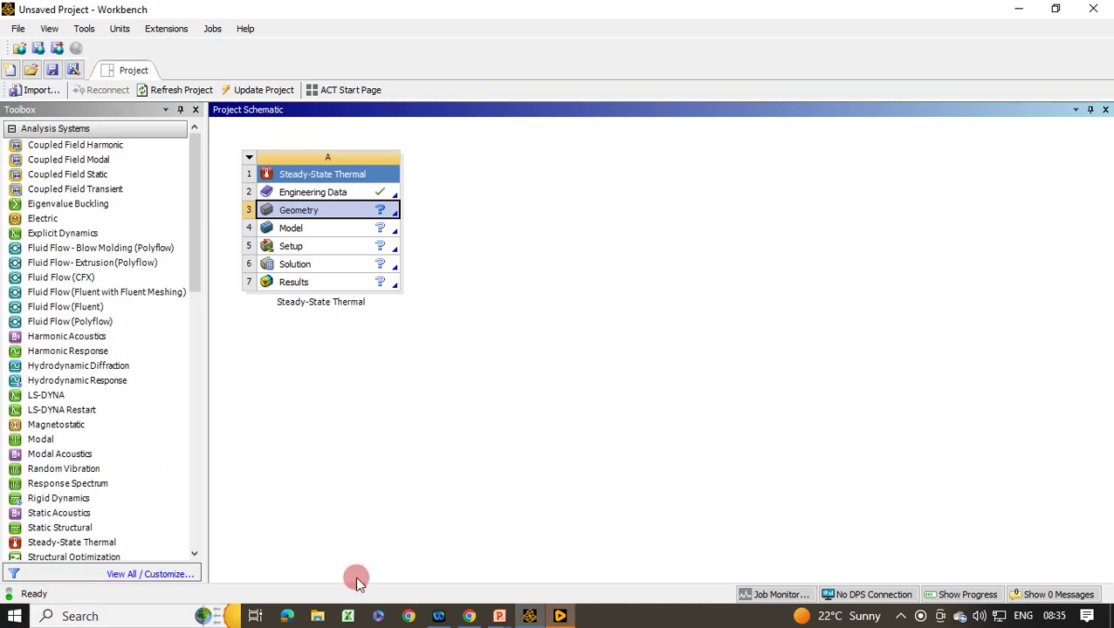
left_click(562, 616)
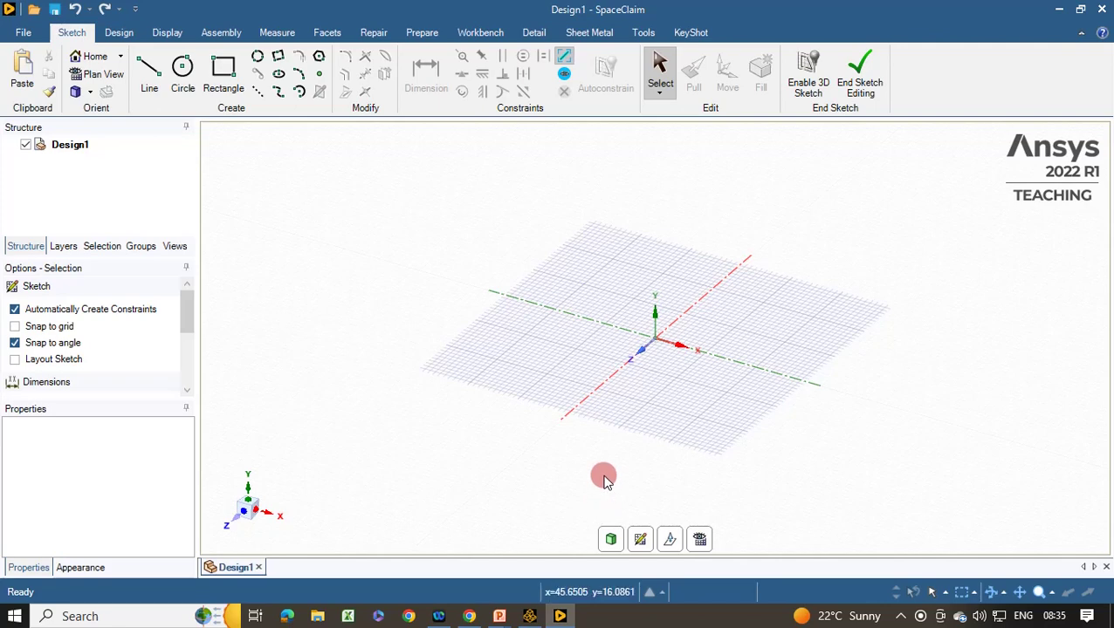
Step: Set the document's length unit to meters in the SpaceClaim options and apply the change
left_click(19, 34)
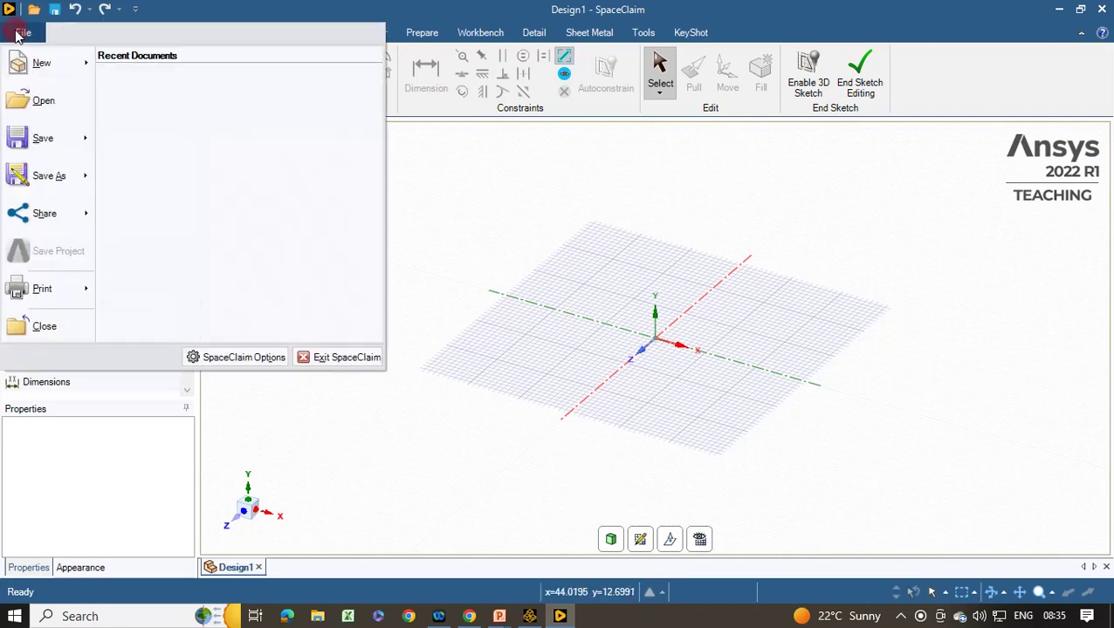
left_click(258, 357)
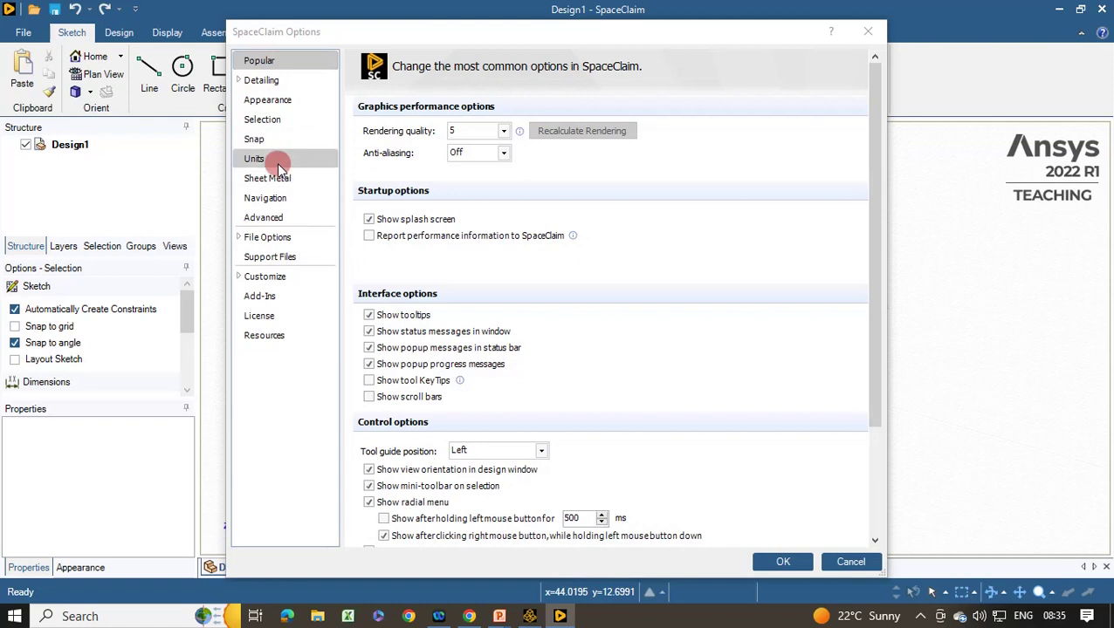
left_click(276, 161)
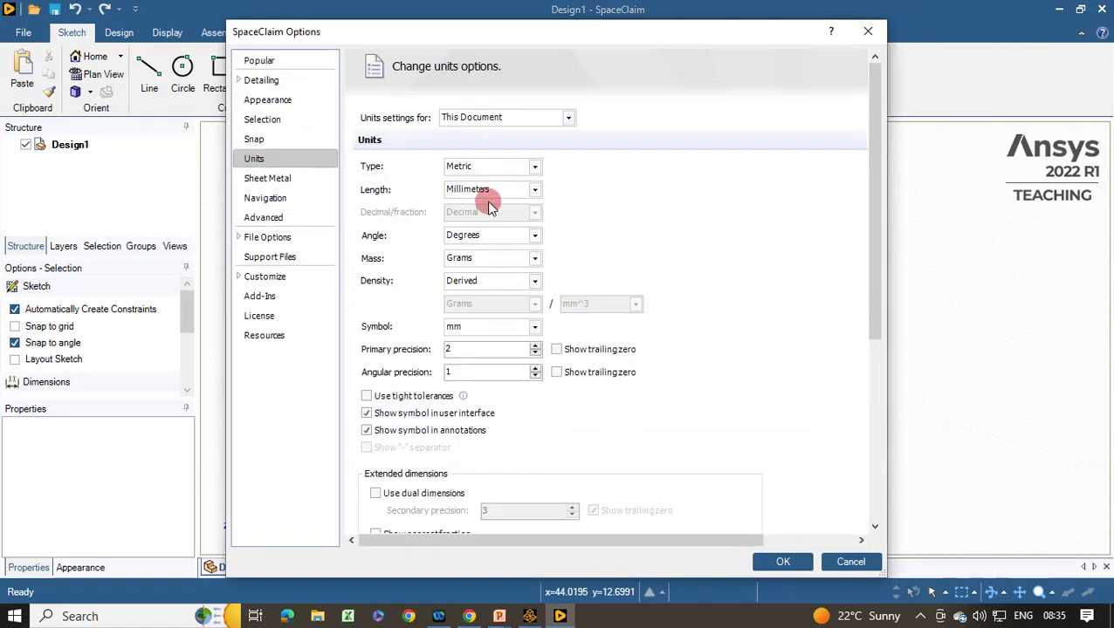
left_click(534, 190)
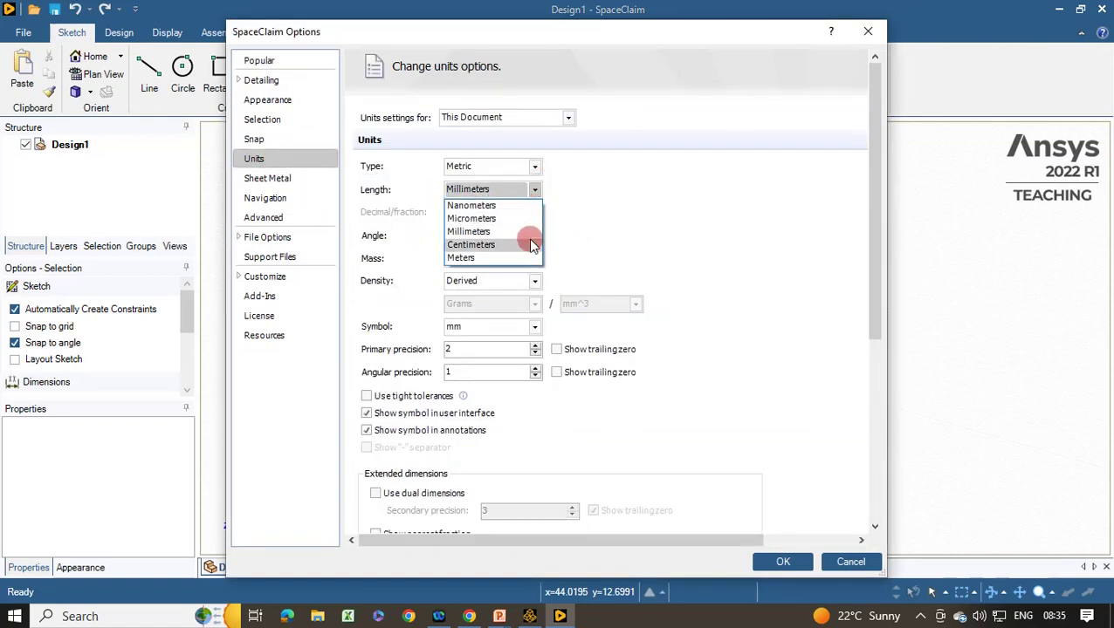
left_click(488, 258)
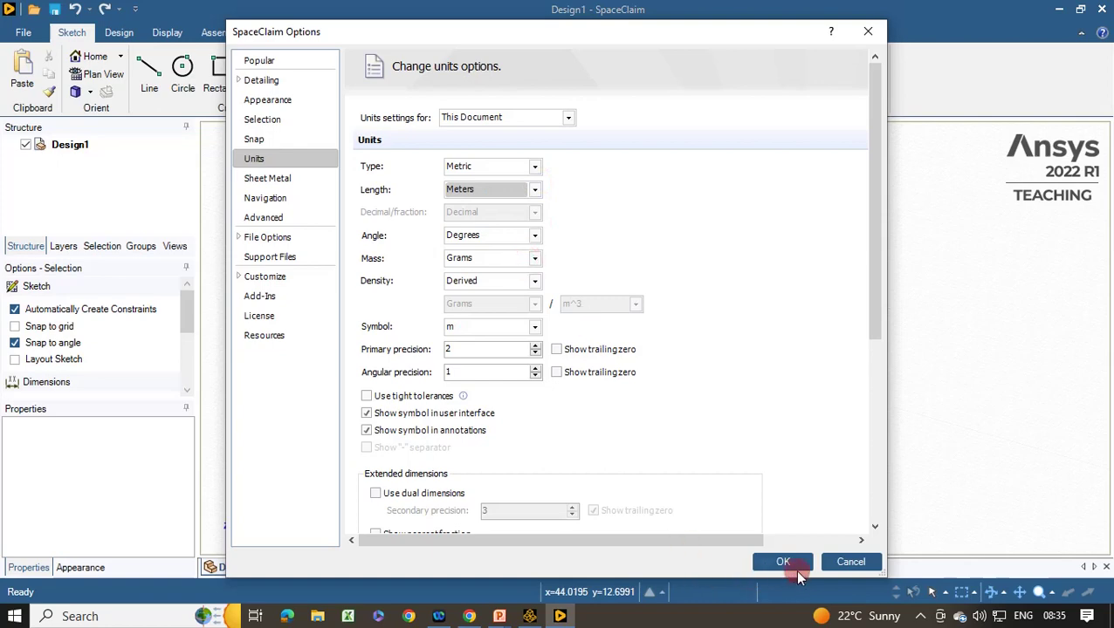
left_click(791, 565)
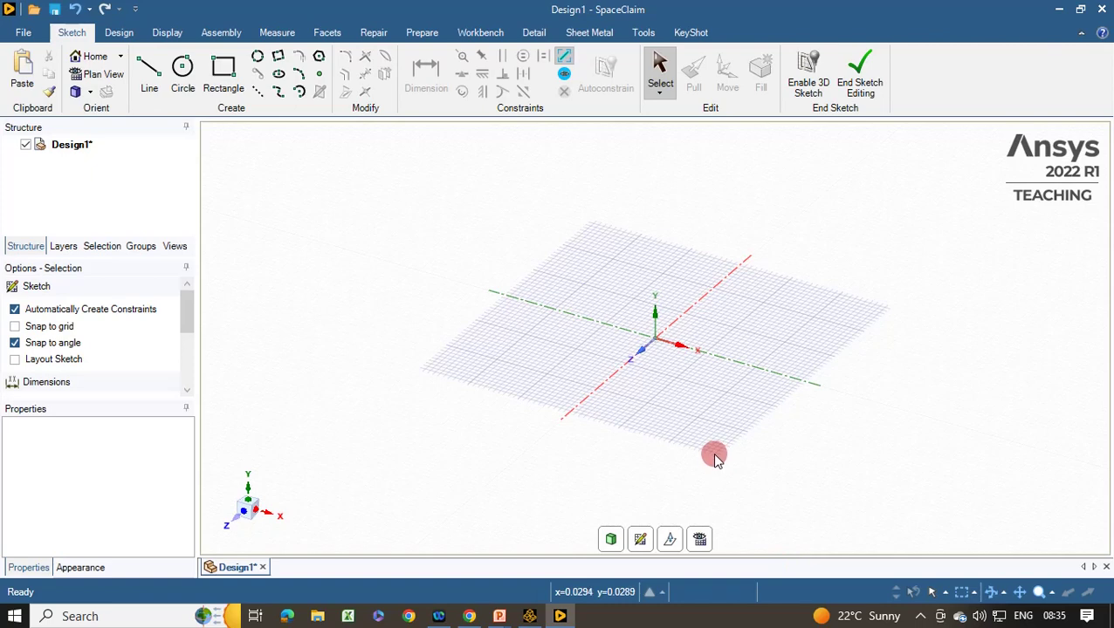
Step: Start a new sketch on the XY plane through the origin and show it in plan view
left_click(642, 539)
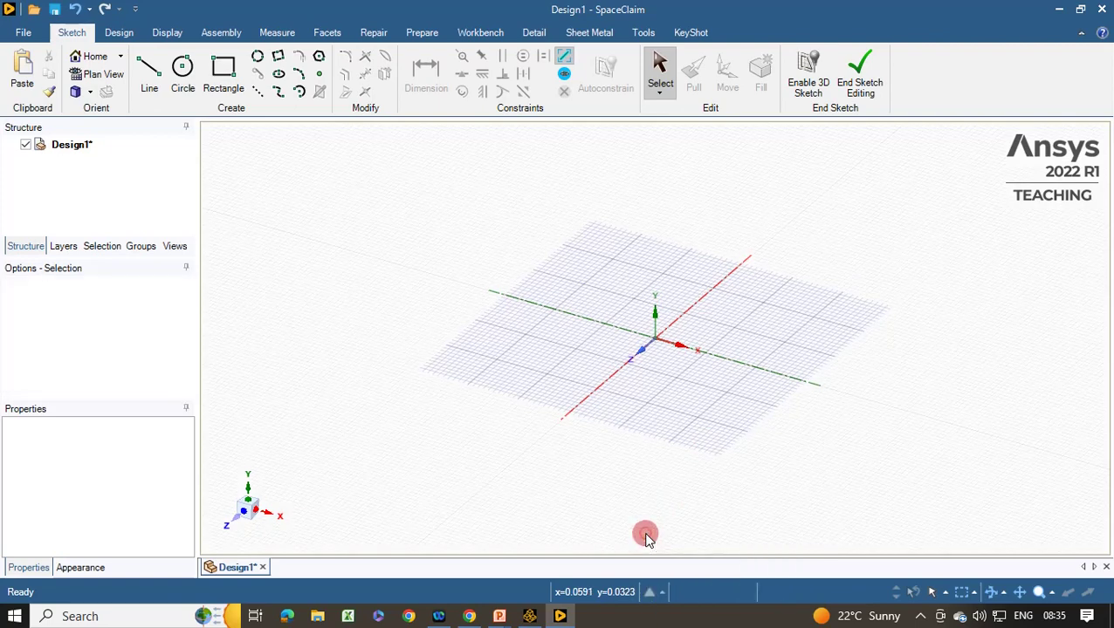
left_click(643, 356)
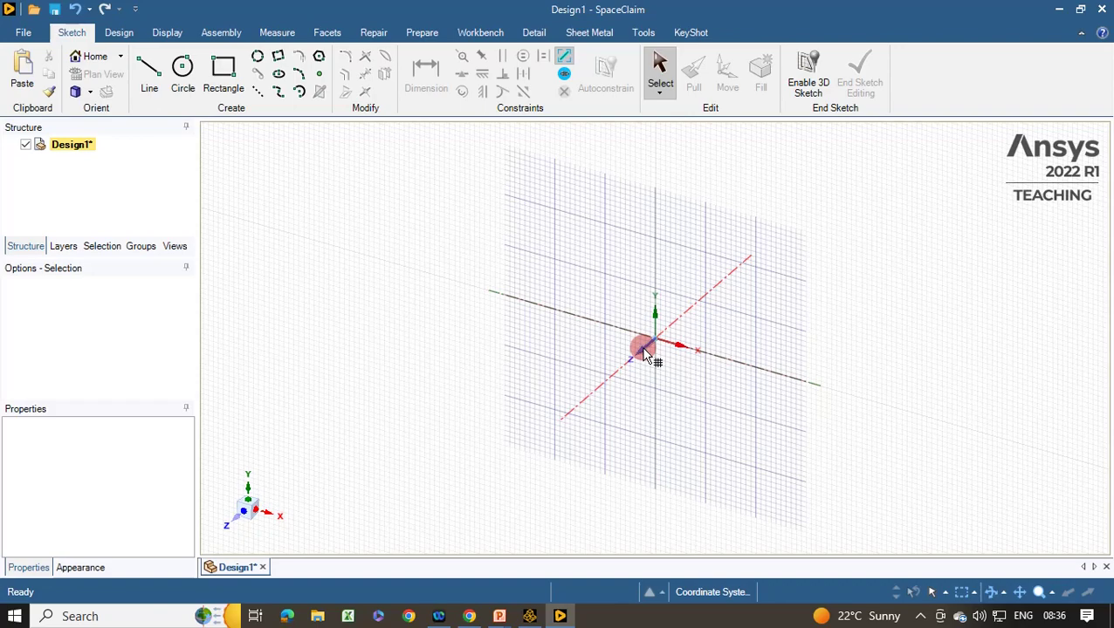
left_click(643, 353)
left_click(700, 538)
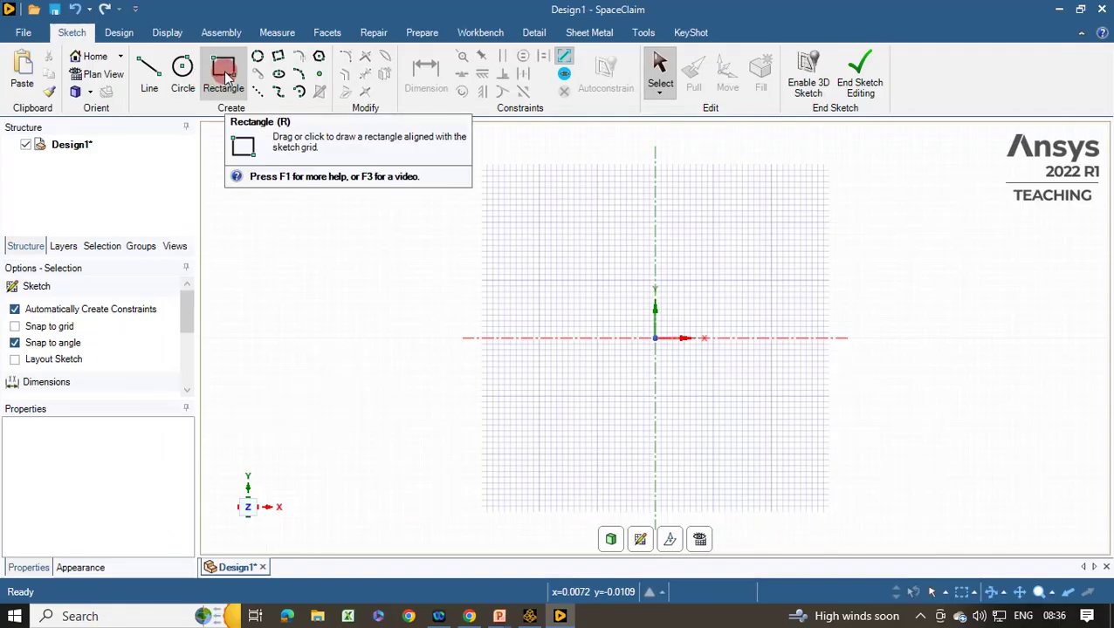
Step: Sketch a rectangle 0.3 m wide and 0.5 m high from the origin and end the sketch to make it a surface
left_click(222, 72)
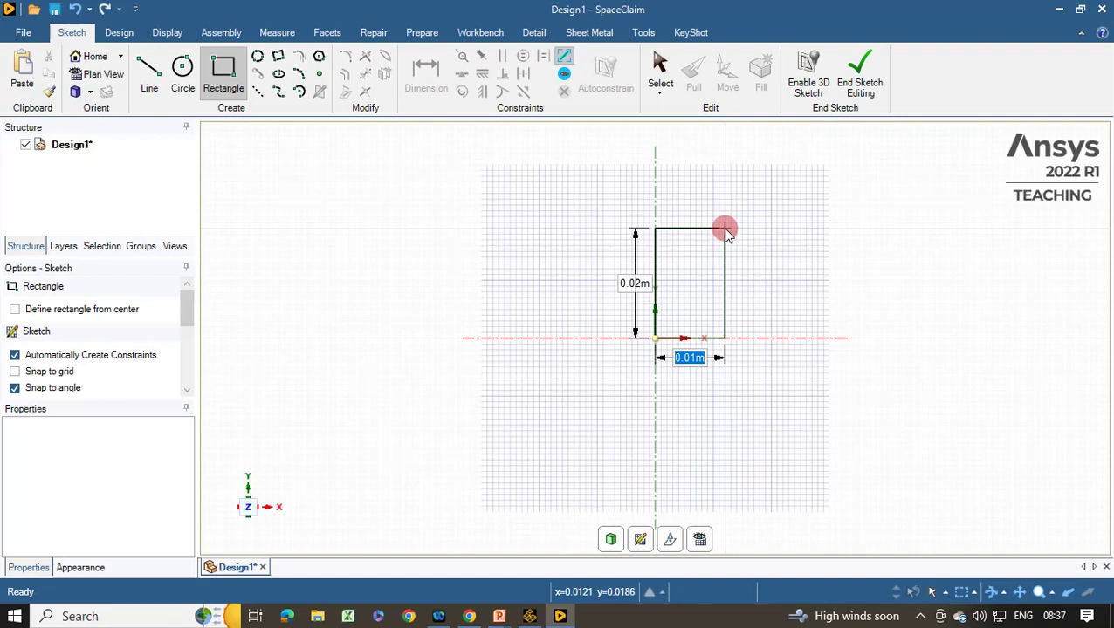
type("0")
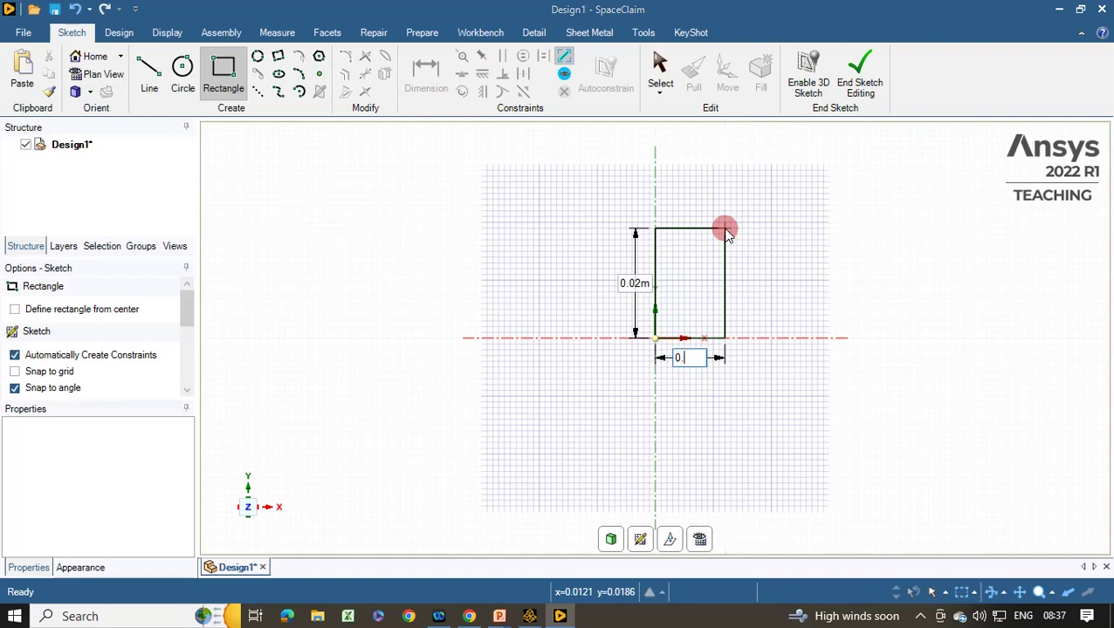
type(".3")
key("ctrl+z")
scroll(725, 232, "down", 5)
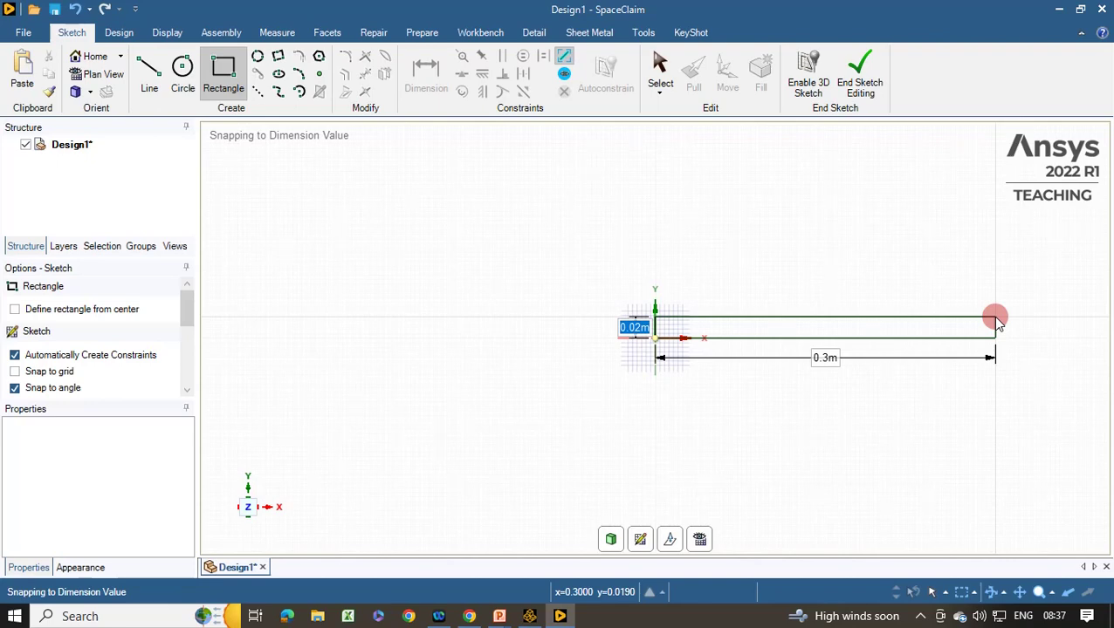
type(".5")
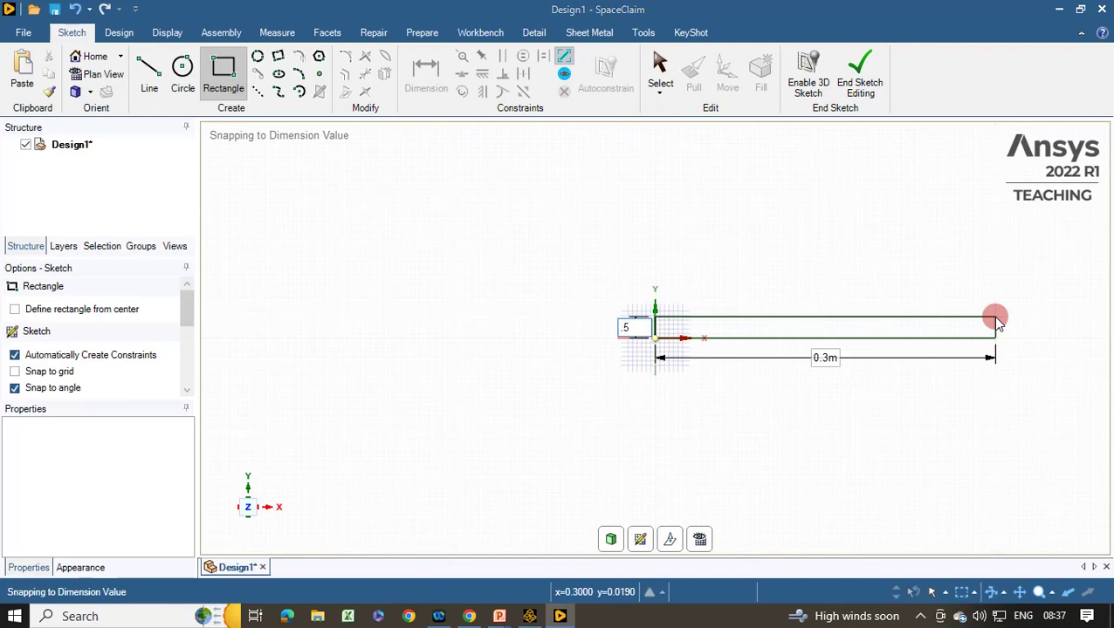
key("ctrl+z")
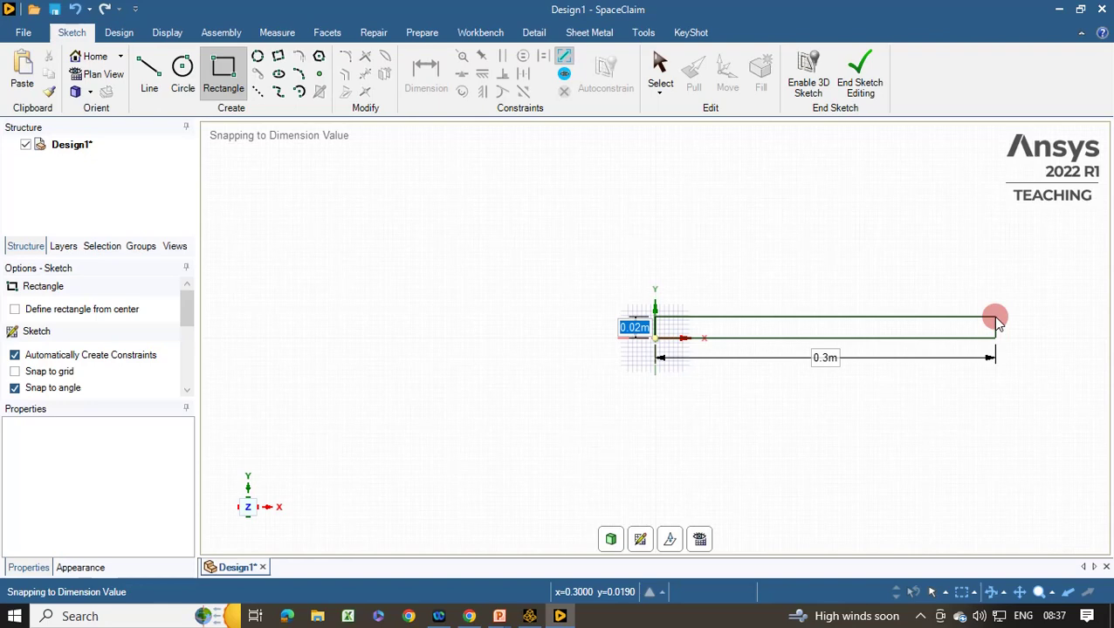
type(".5")
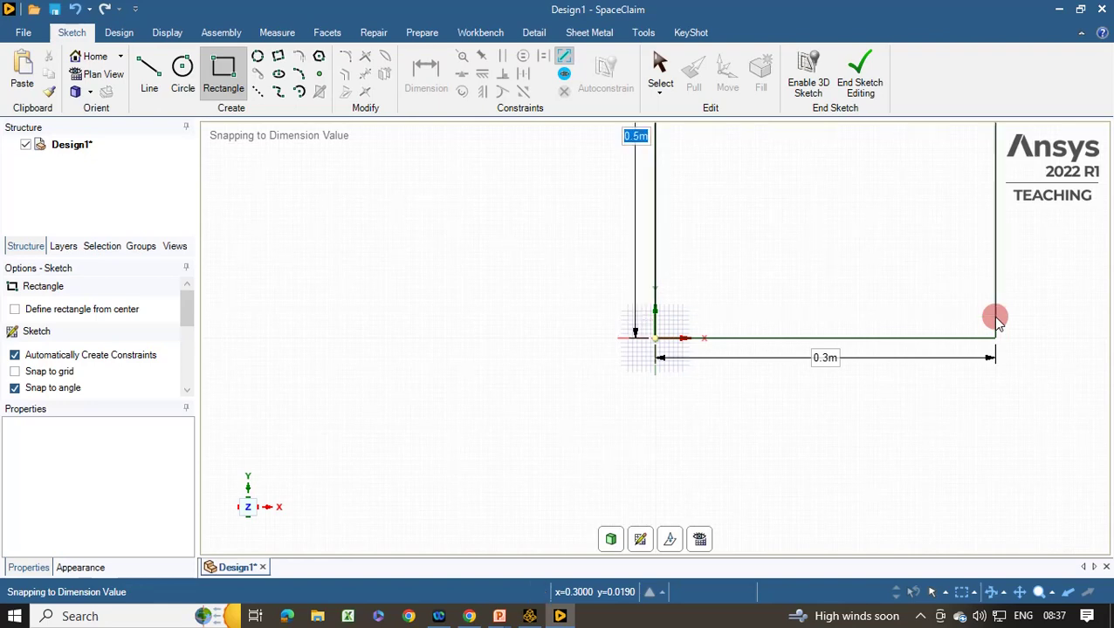
key("Return")
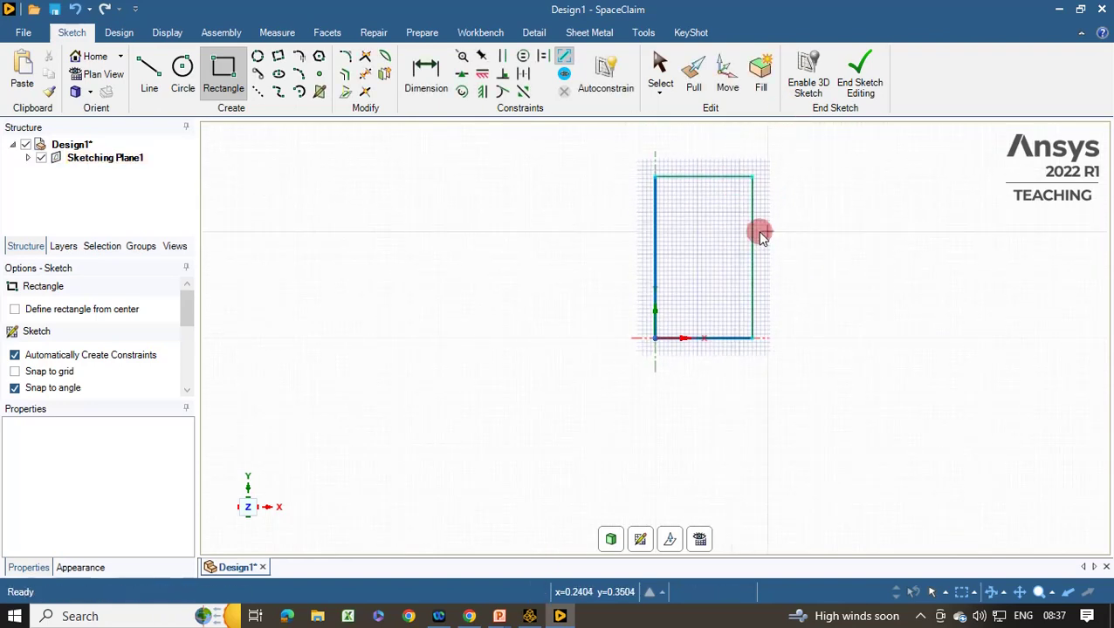
left_click(860, 77)
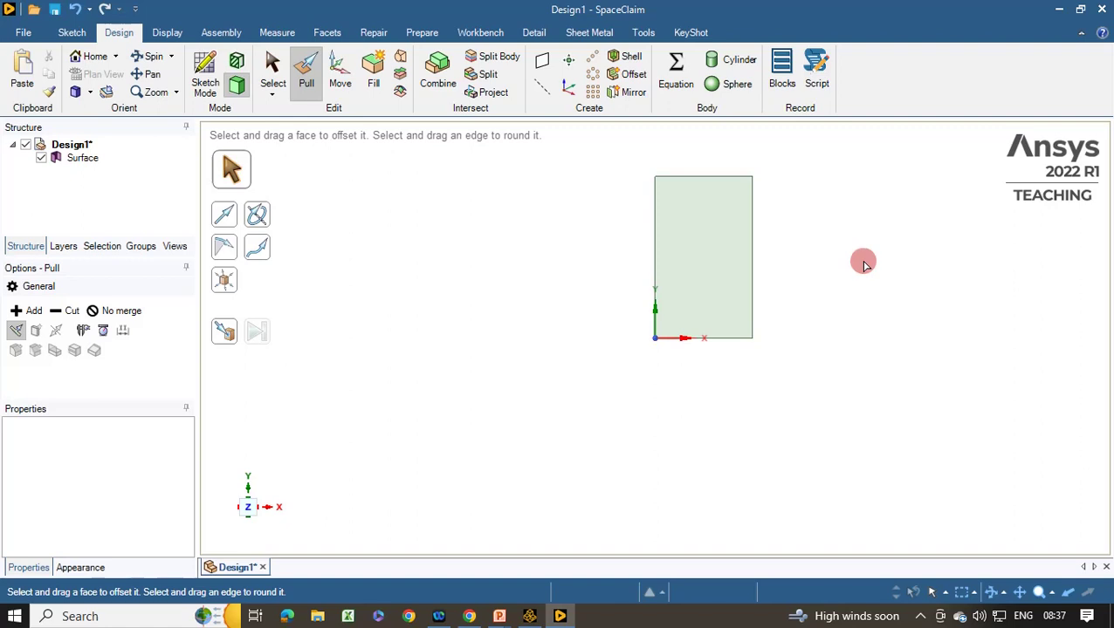
key("s")
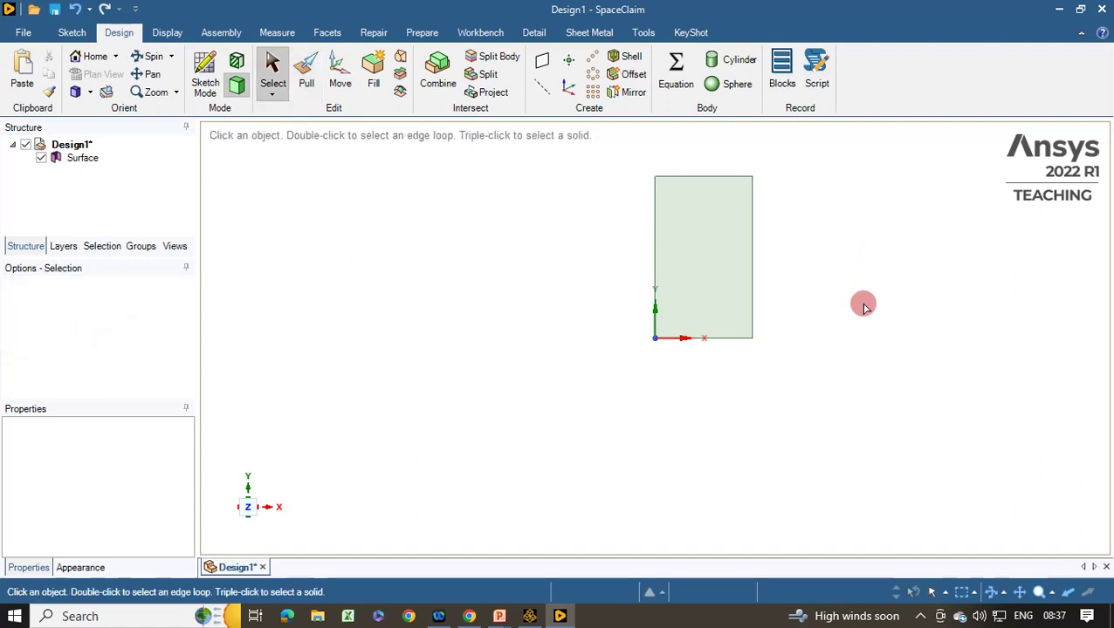
Step: Start a new sketch on the face of the 0.3 m wide surface and show it in plan view
left_click(206, 73)
left_click(713, 288)
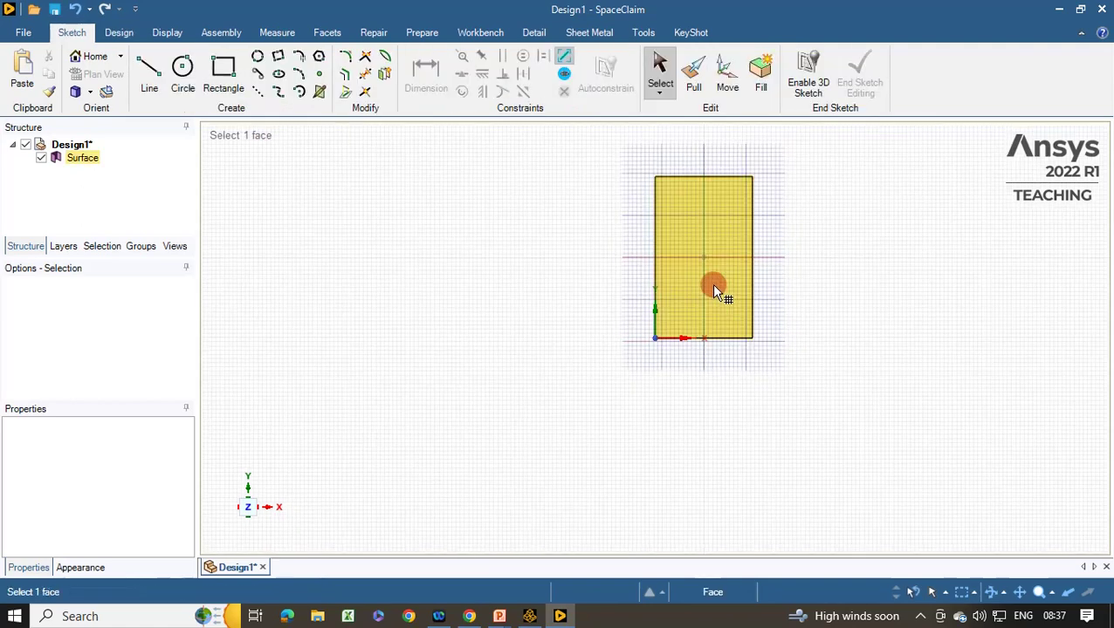
left_click(699, 539)
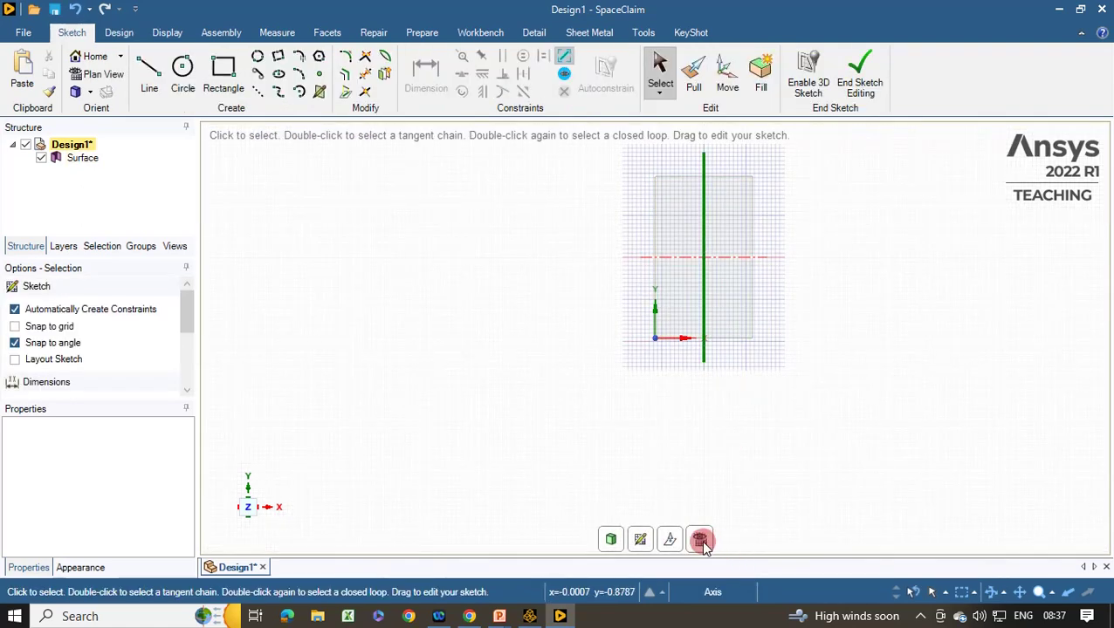
Step: Sketch a 0.15 m by 0.5 m rectangle from the first surface's lower +X corner and end the sketch to make a second surface
left_click(222, 74)
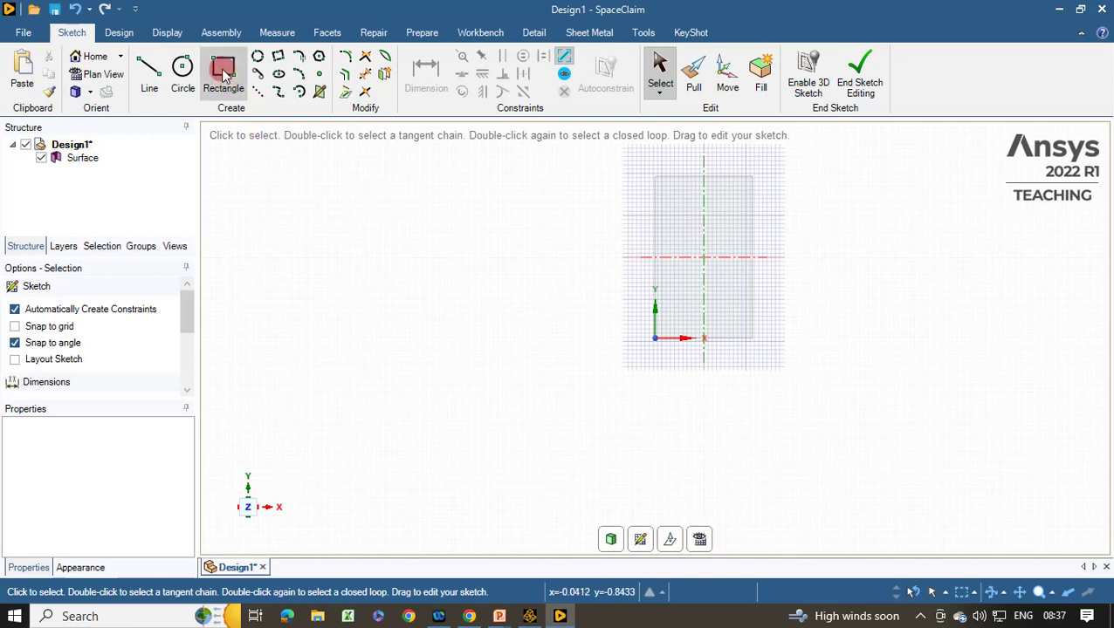
left_click(752, 340)
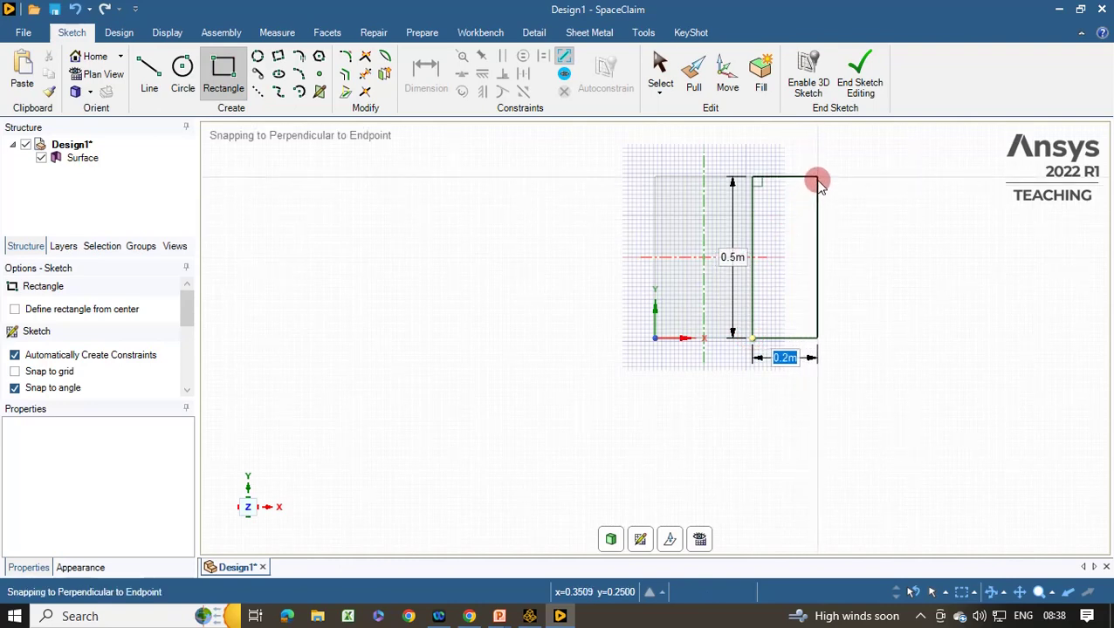
key("BackSpace")
type("15")
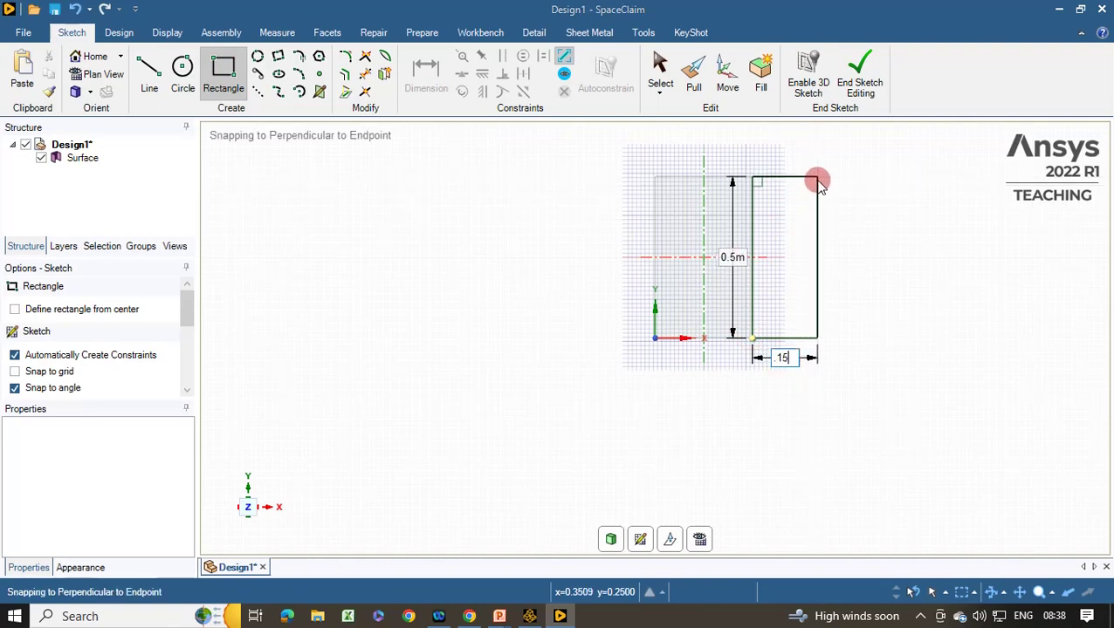
key("Tab")
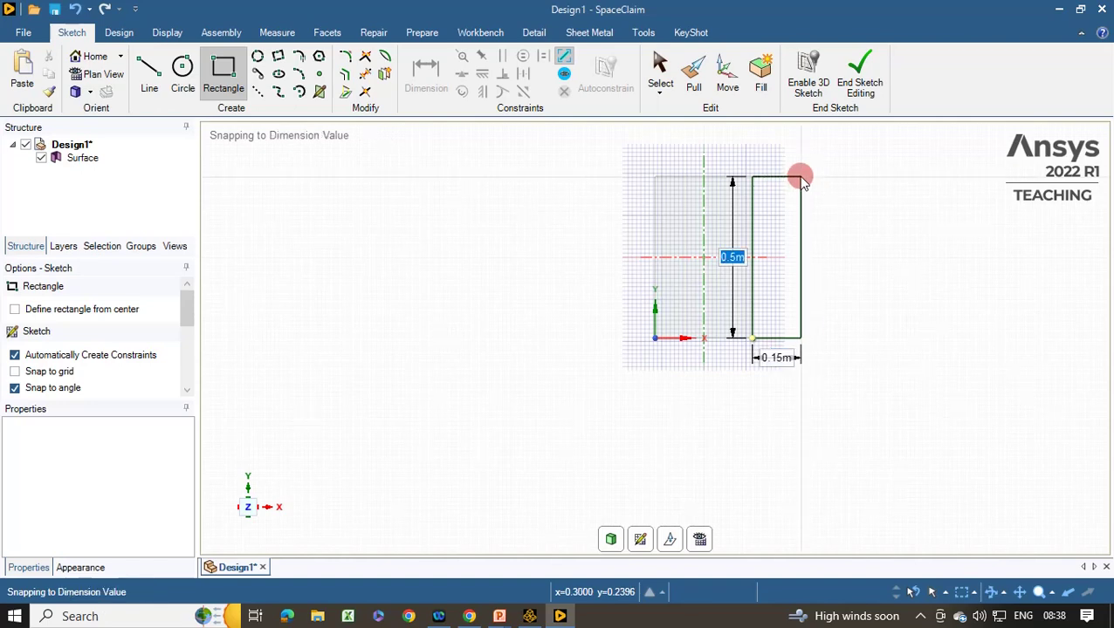
key("BackSpace")
type(".5")
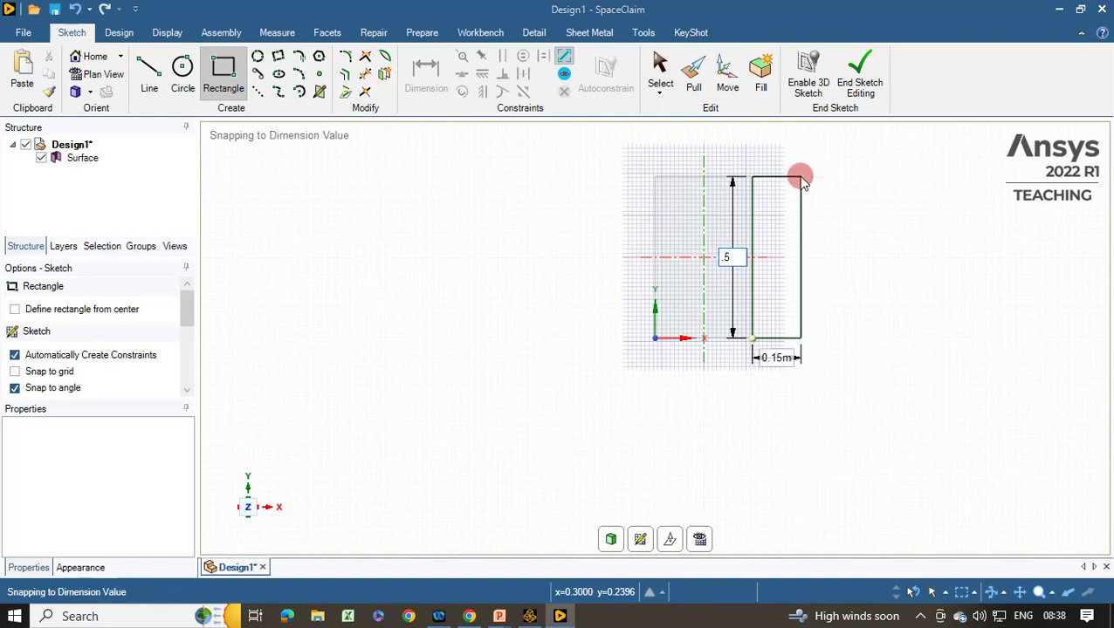
key("Return")
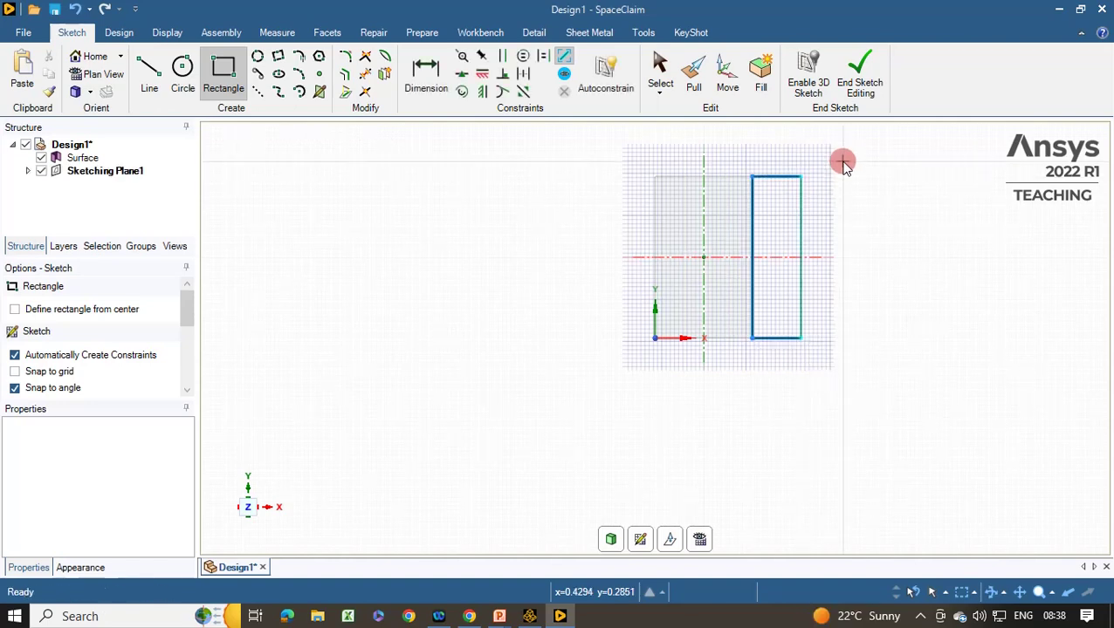
left_click(862, 79)
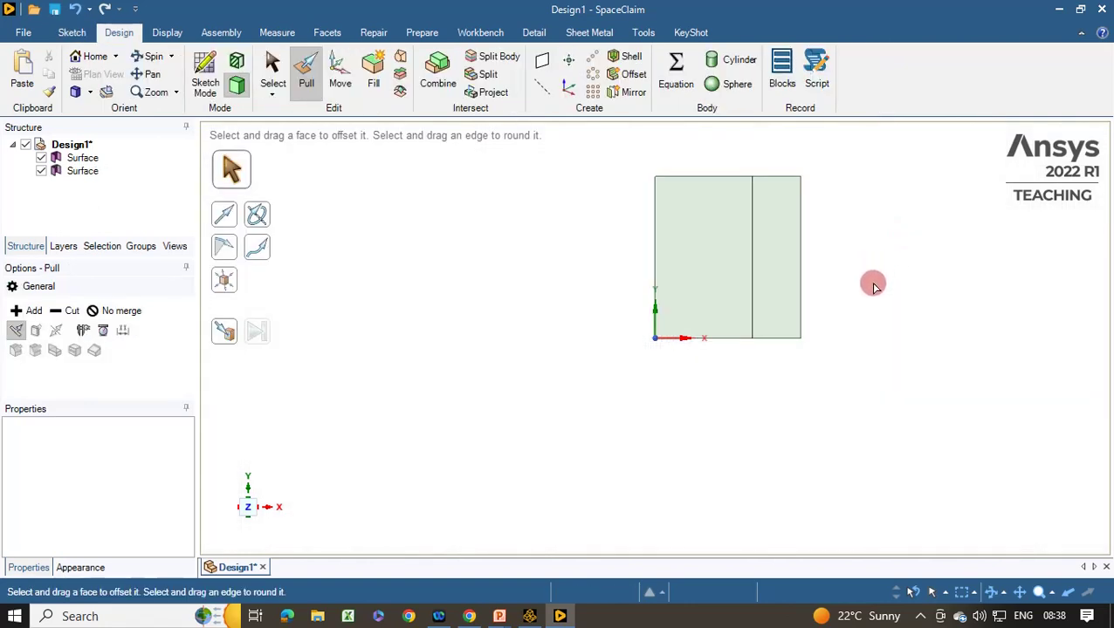
key("s")
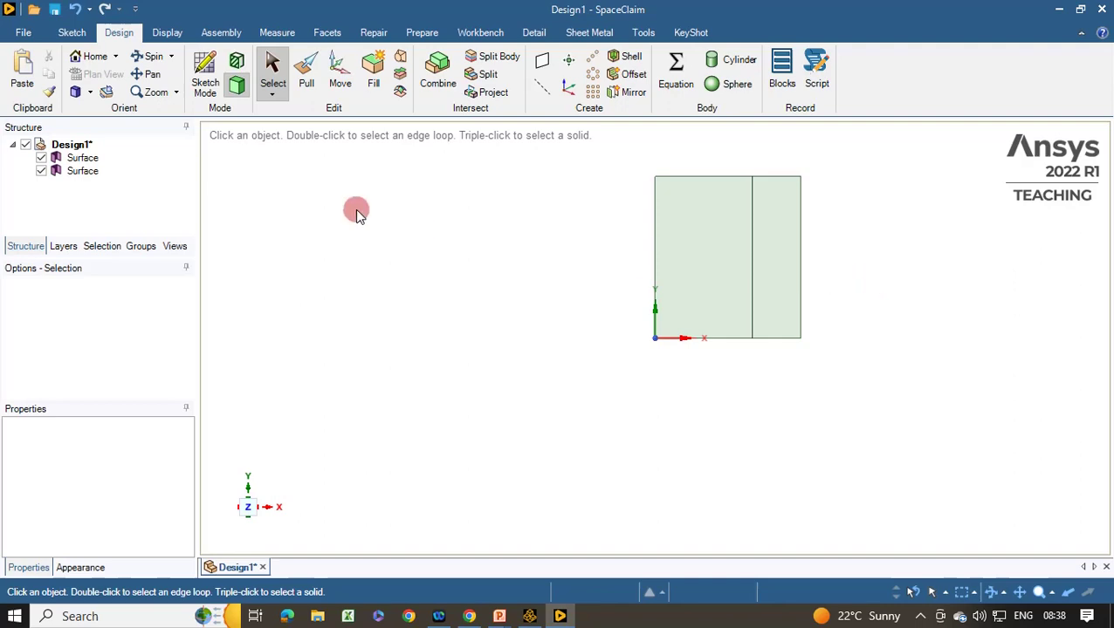
Step: Start a new sketch on the face of the second, 0.15 m wide surface and show it in plan view
left_click(206, 65)
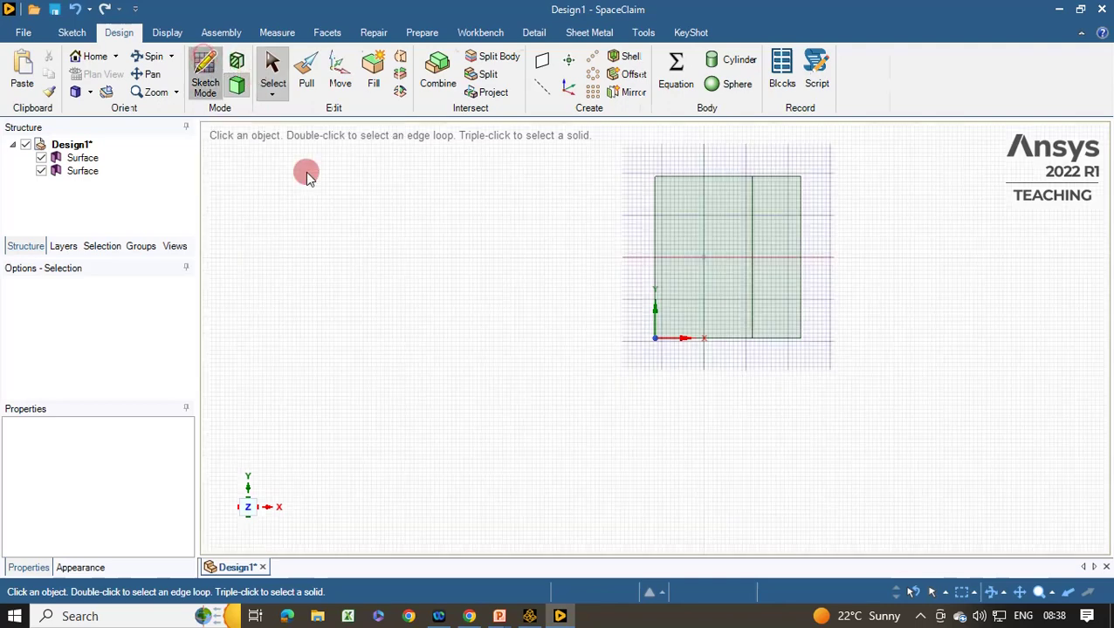
left_click(763, 291)
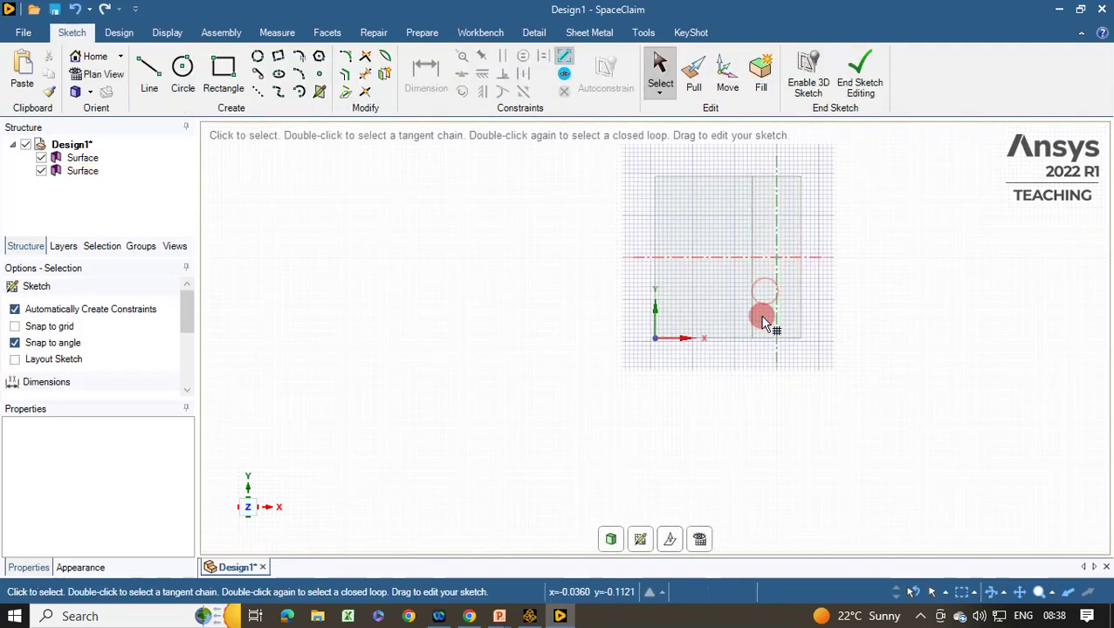
left_click(700, 538)
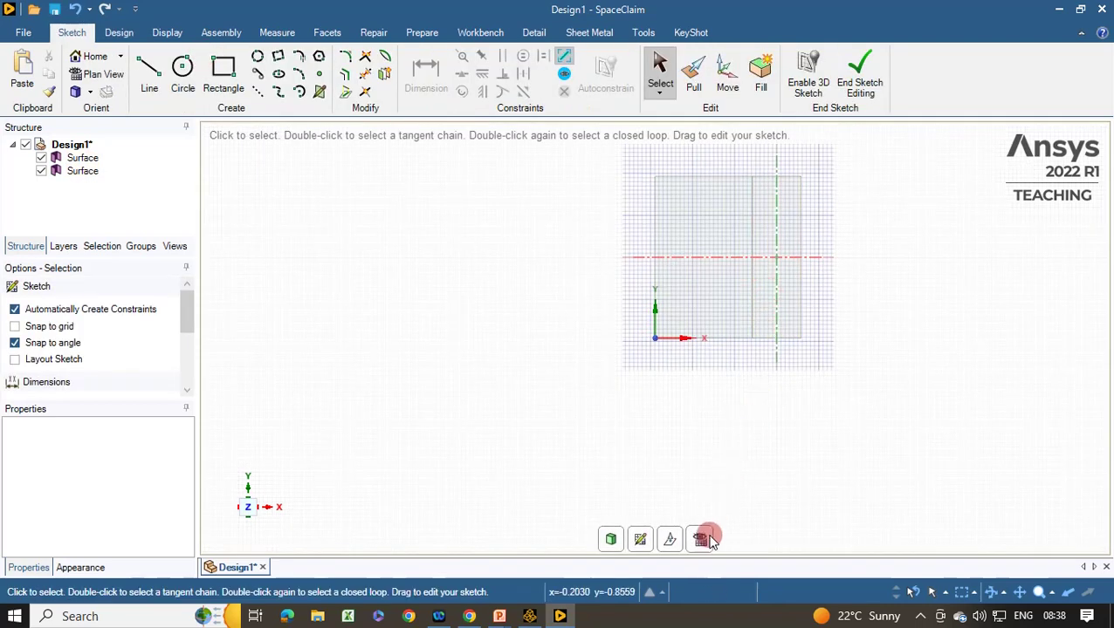
Step: Sketch a 0.15 m by 0.5 m rectangle from the second surface's lower +X corner and end the sketch to make a third surface
left_click(225, 82)
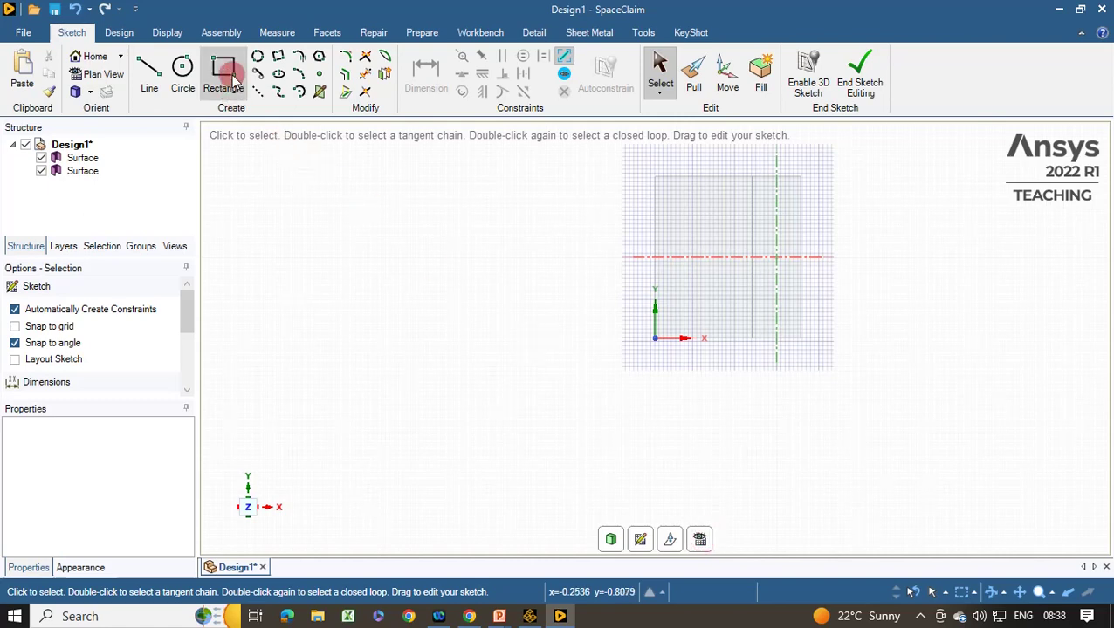
left_click(801, 338)
left_click_drag(832, 201, 845, 180)
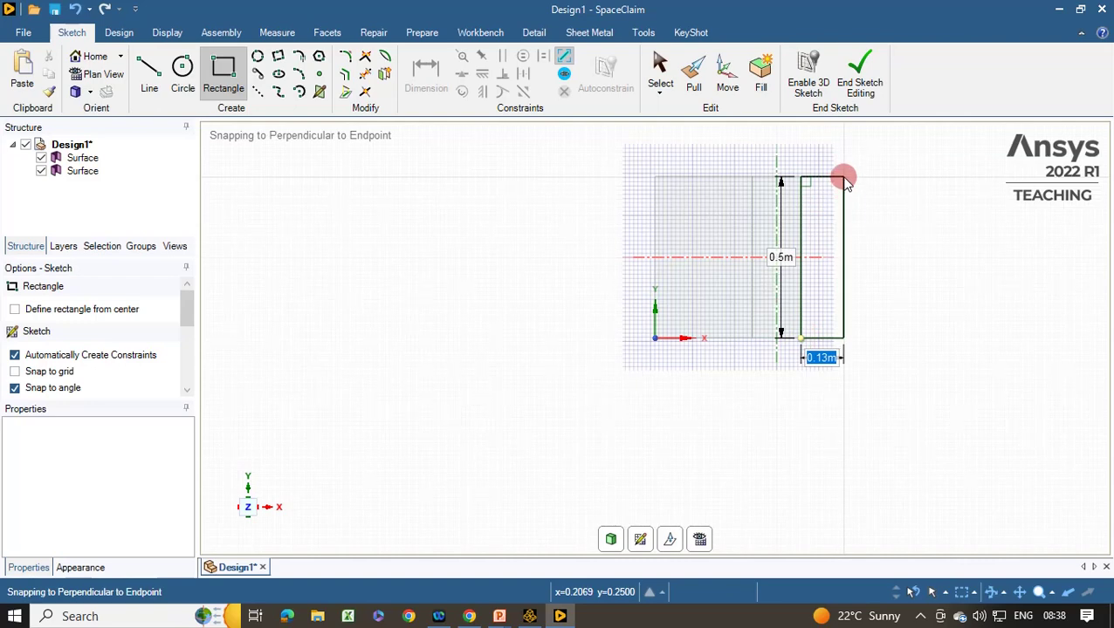
type(".15")
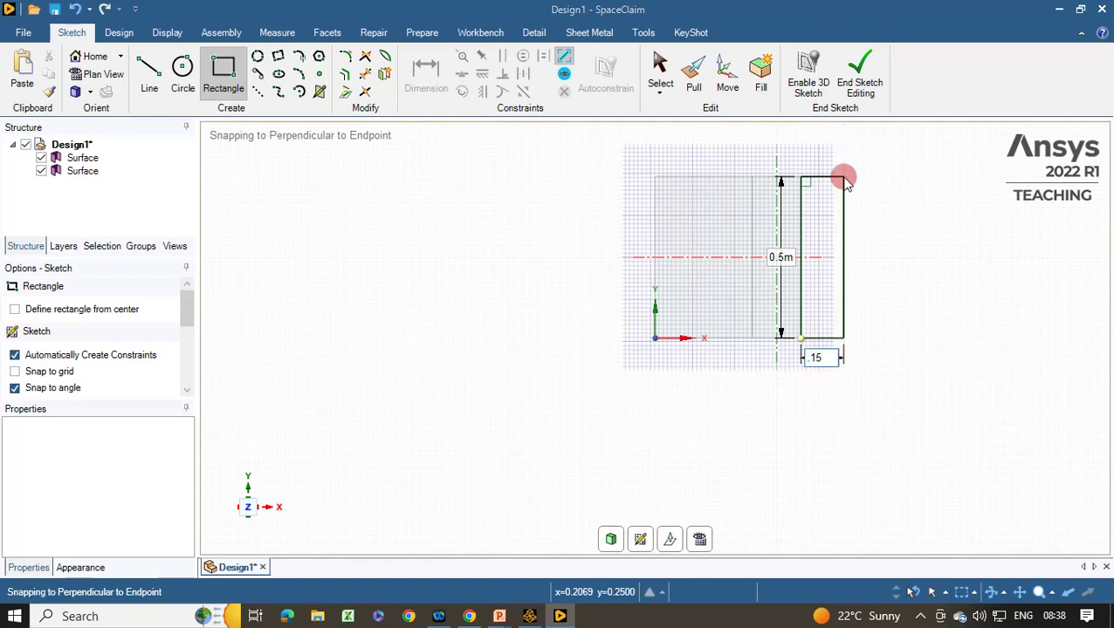
key("Tab")
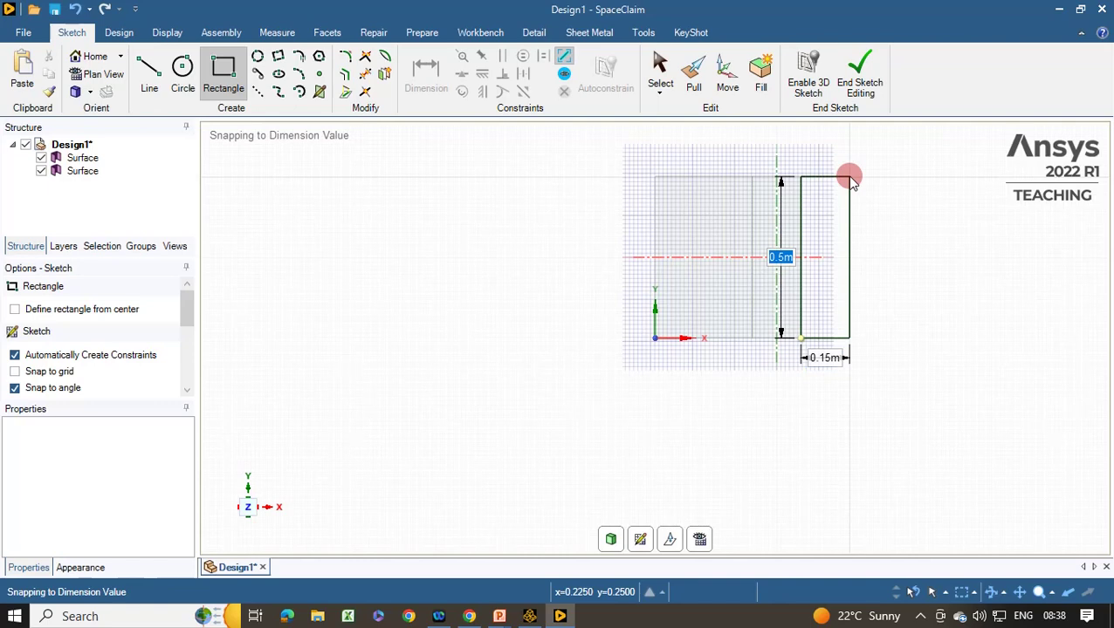
key("Return")
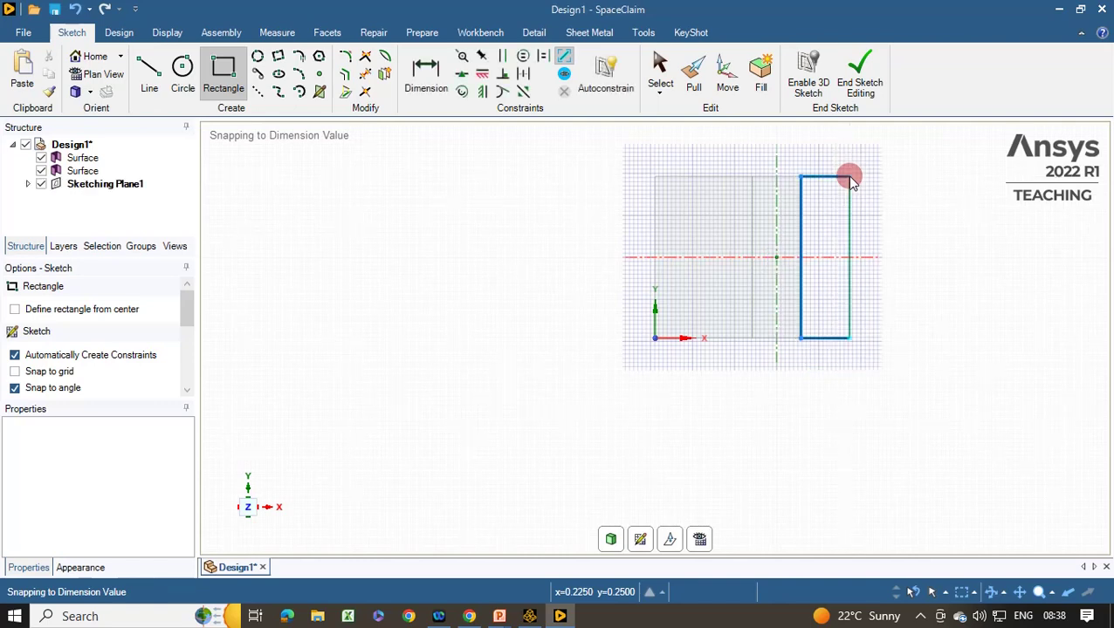
left_click(866, 80)
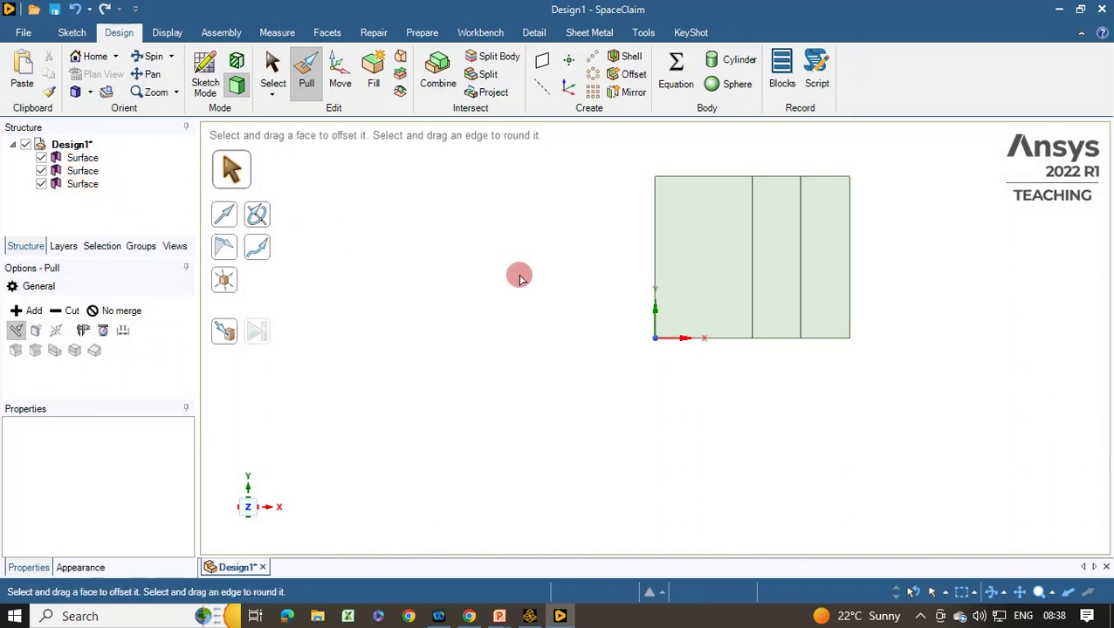
Step: Save the design to the Desktop as a SpaceClaim file named wall and close SpaceClaim
key("s")
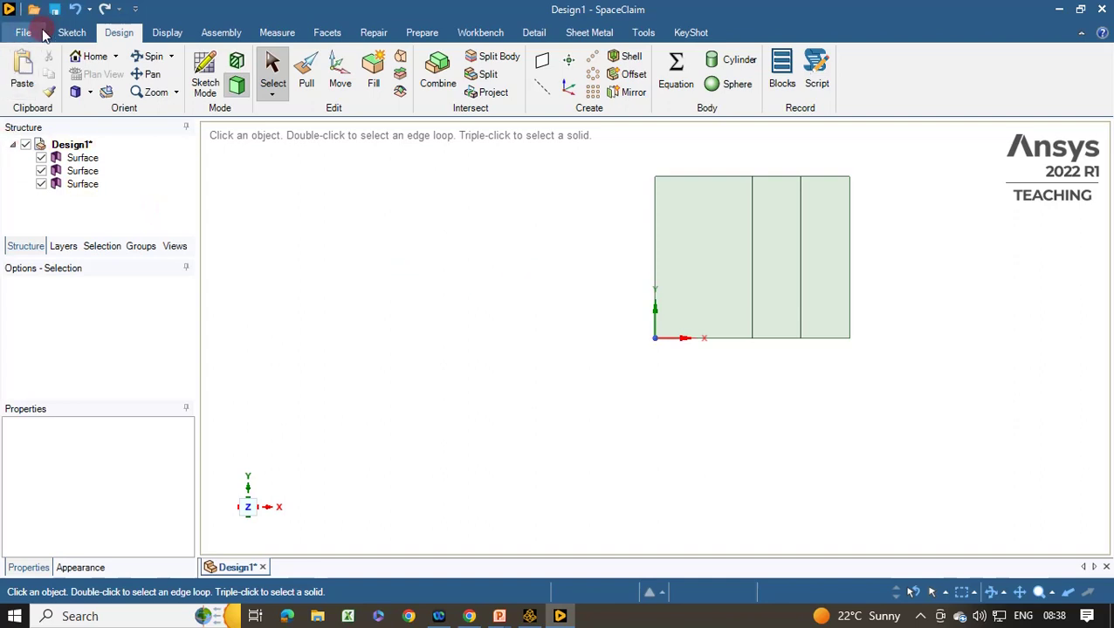
left_click(26, 32)
left_click(44, 140)
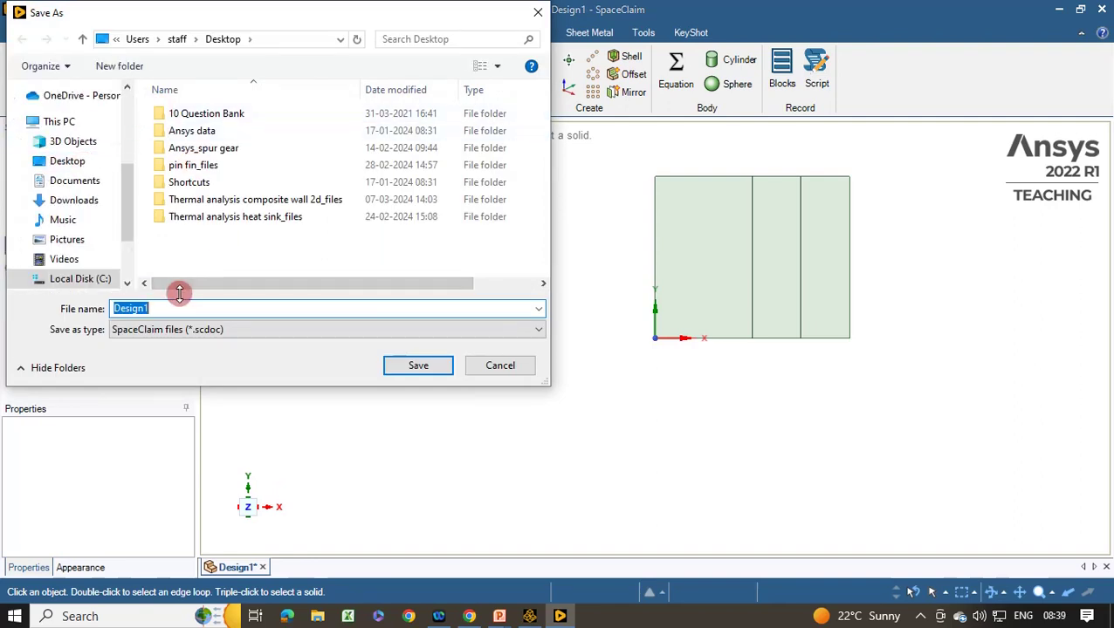
type("wall")
left_click(429, 363)
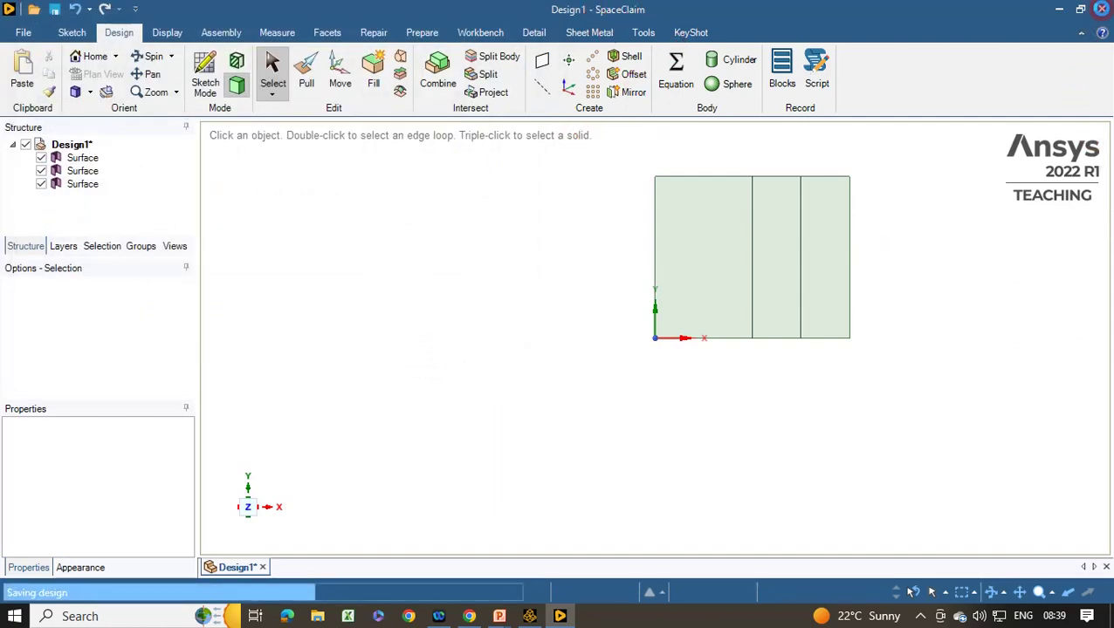
left_click(1103, 11)
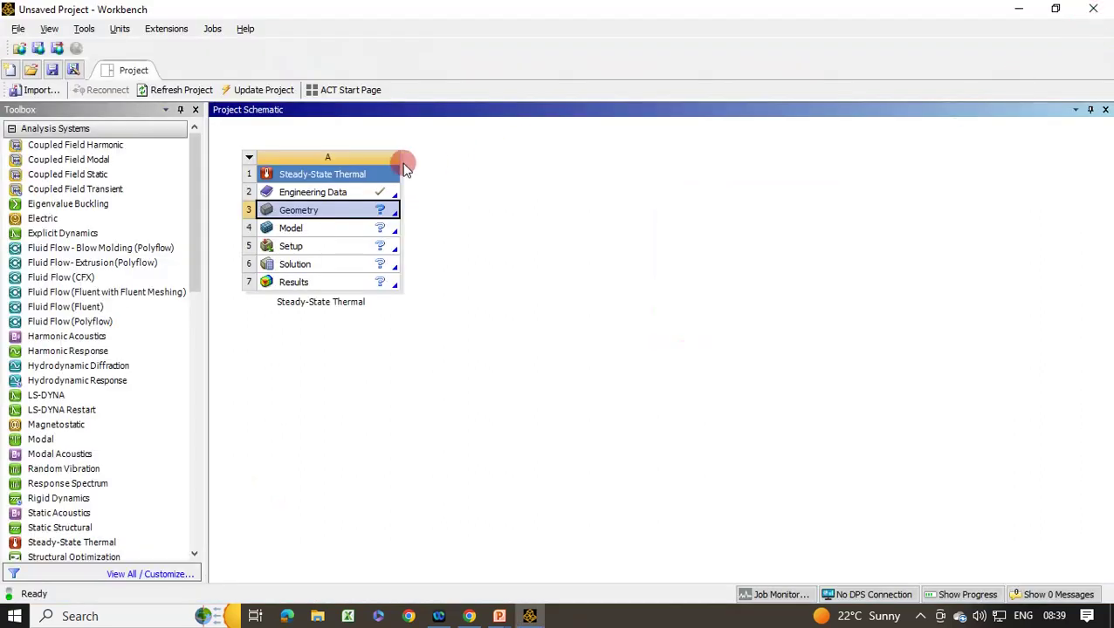
Step: Import the wall file from the Desktop as the geometry of the Steady-State Thermal system
right_click(365, 207)
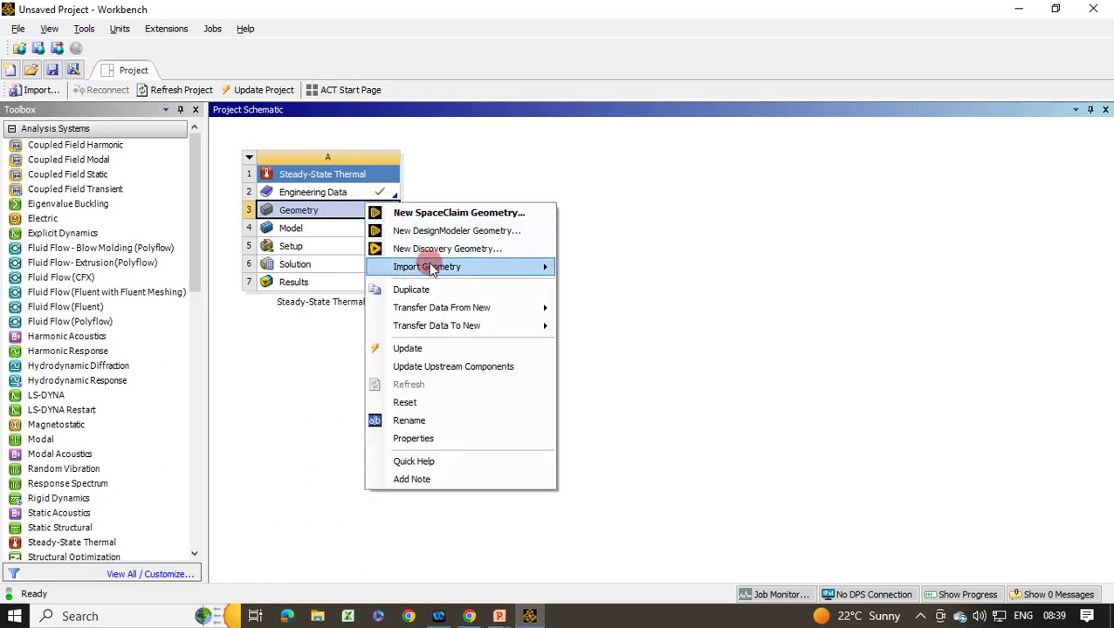
mouse_move(432, 270)
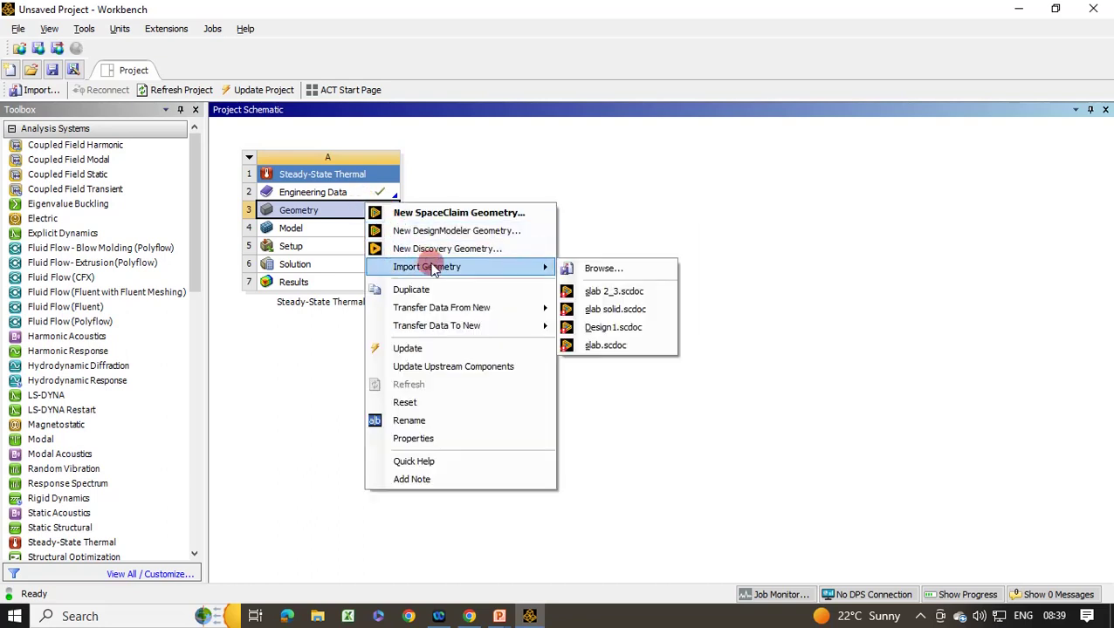
left_click(603, 269)
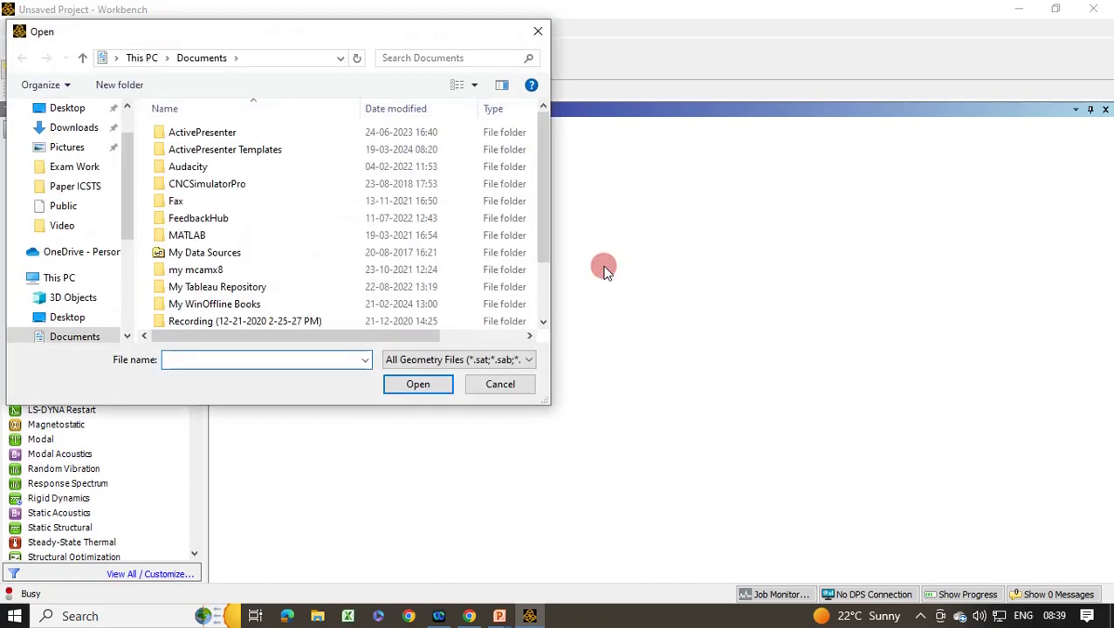
left_click(77, 110)
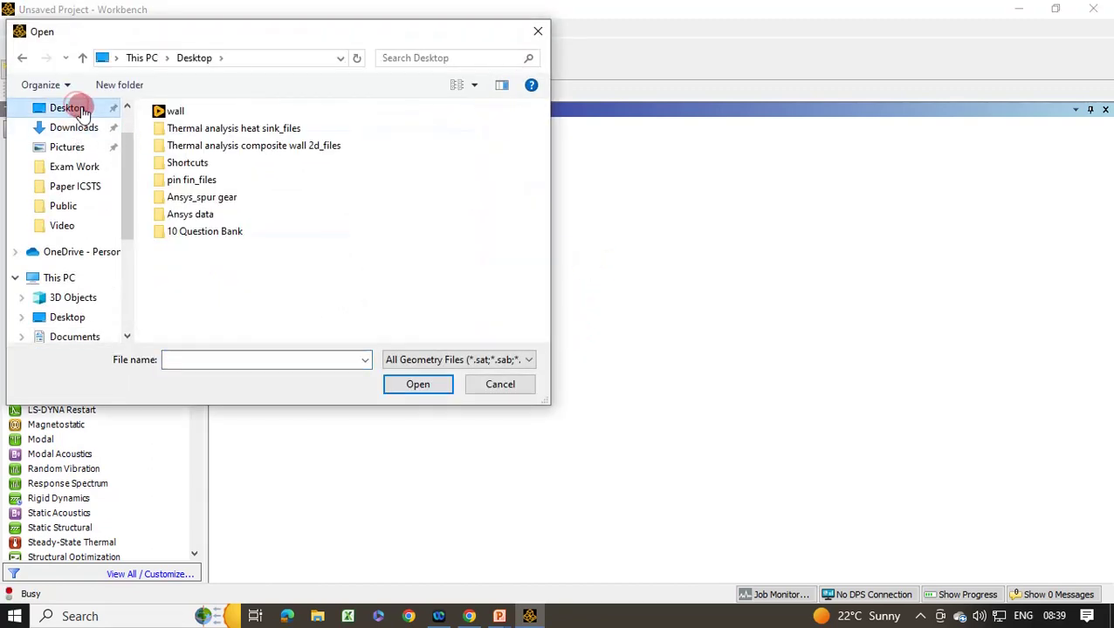
left_click(184, 112)
left_click(408, 385)
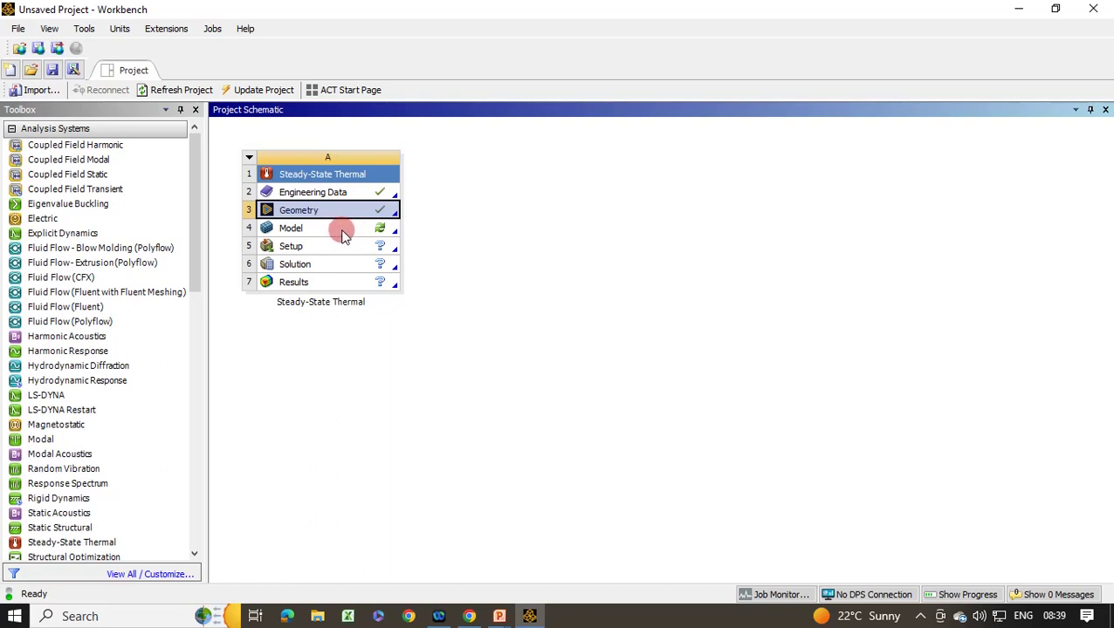
Step: Open the thermal model in Mechanical and highlight each of the three wall surfaces under its geometry
double_click(343, 232)
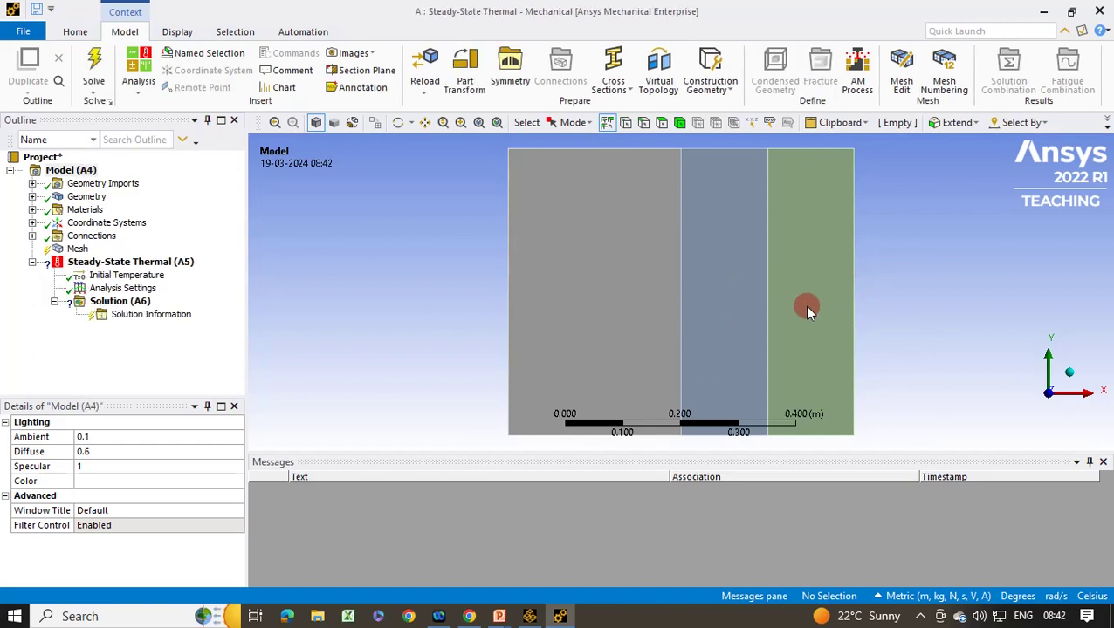
left_click(92, 197)
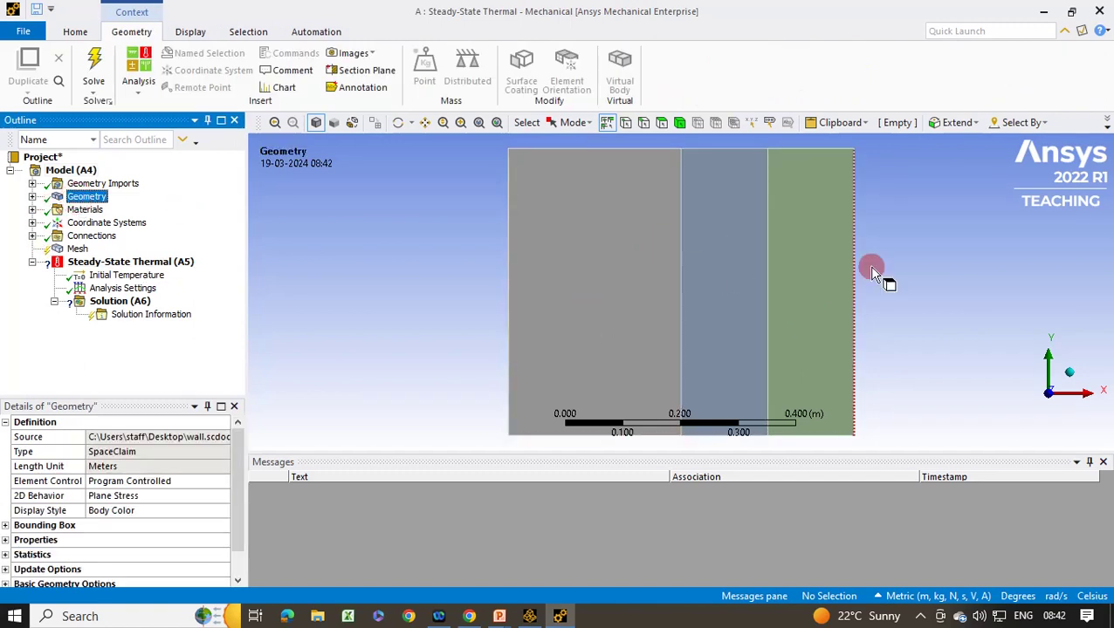
left_click(32, 197)
left_click(114, 212)
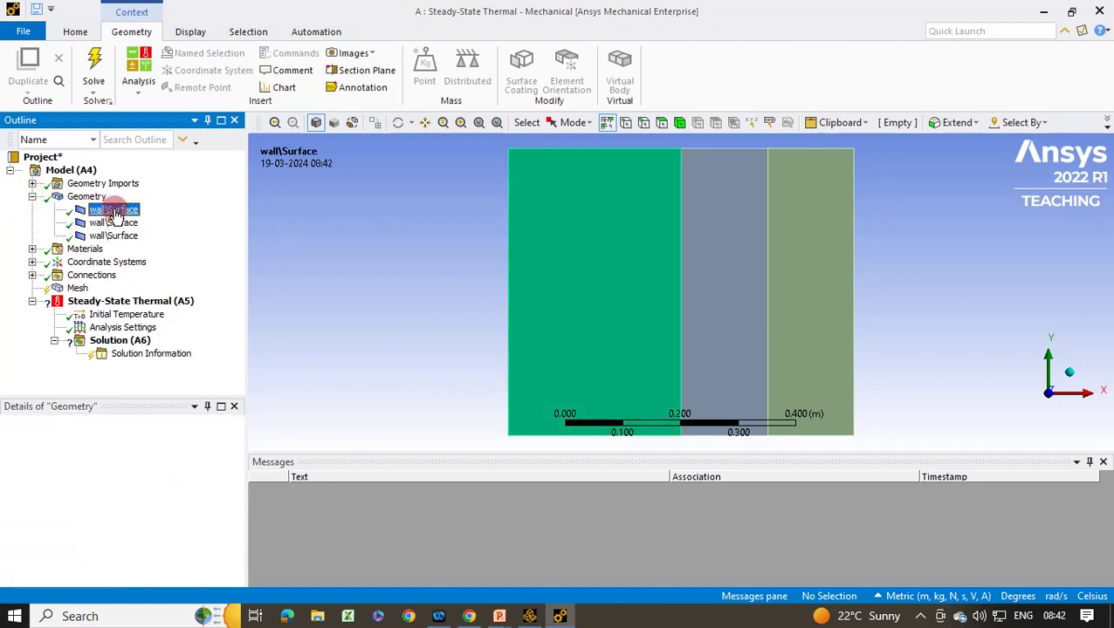
left_click(114, 223)
left_click(119, 236)
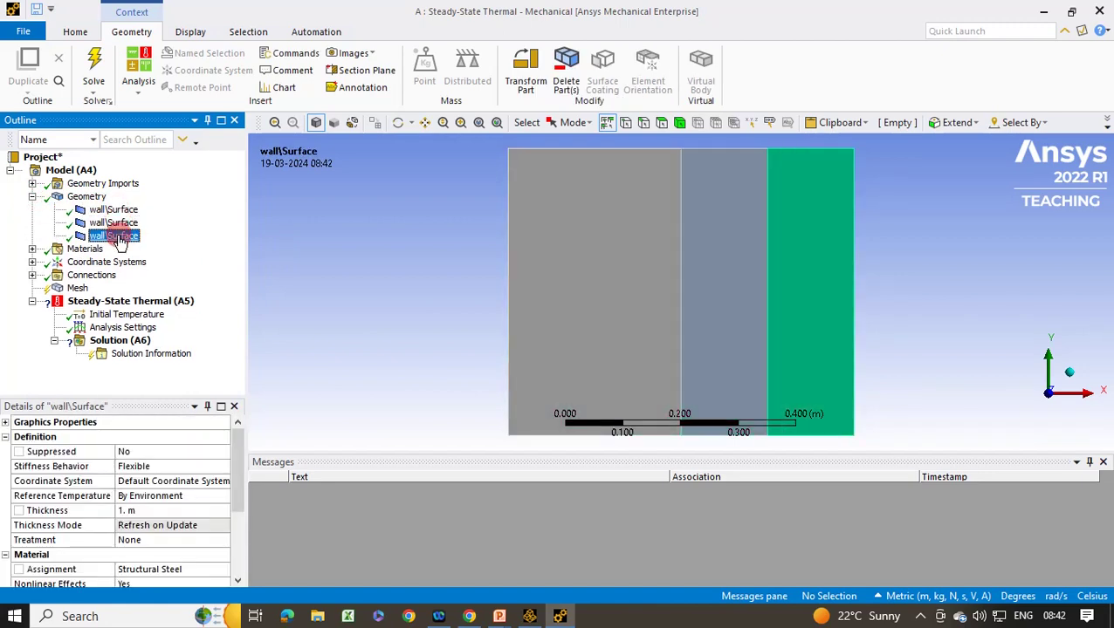
Step: Set the 0.3 m wide surface's thickness to 0.1 m and assign it material A
left_click(127, 211)
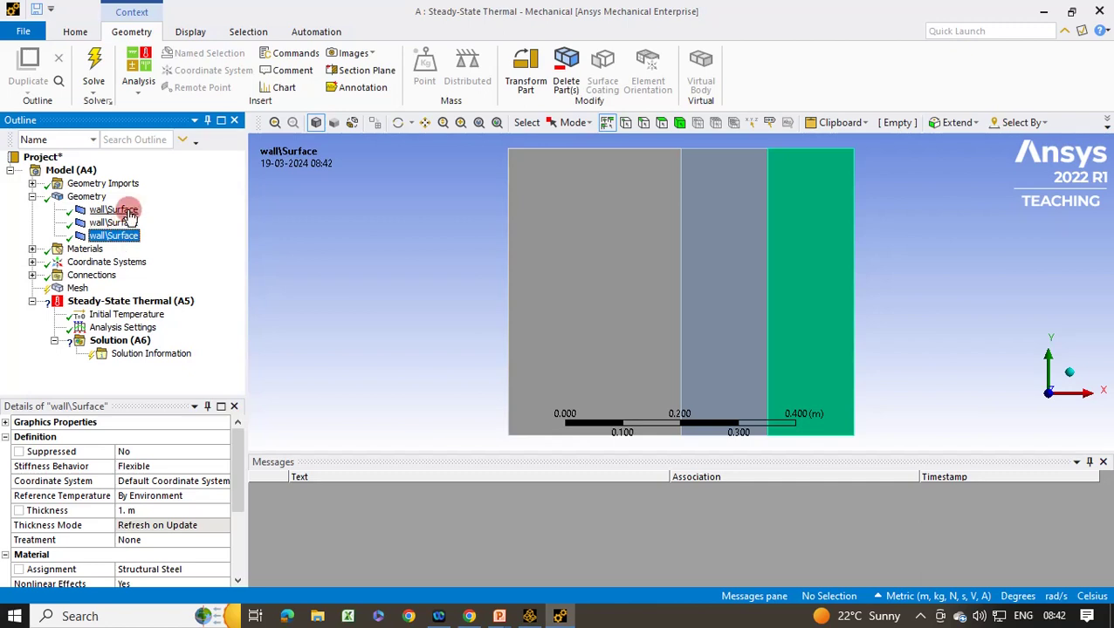
left_click(127, 211)
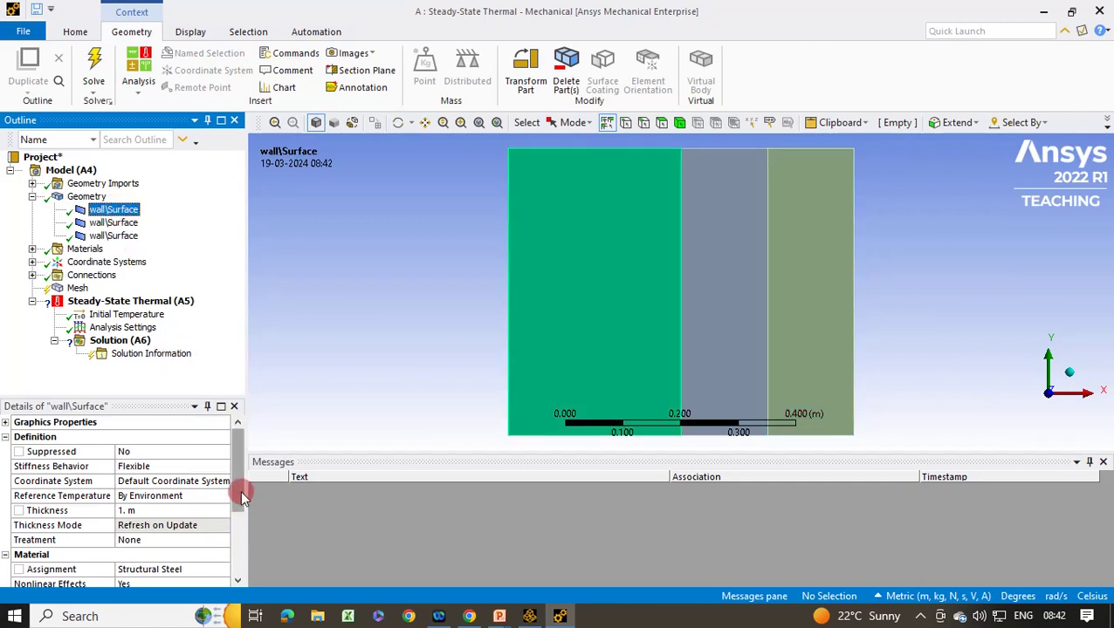
left_click_drag(241, 490, 241, 507)
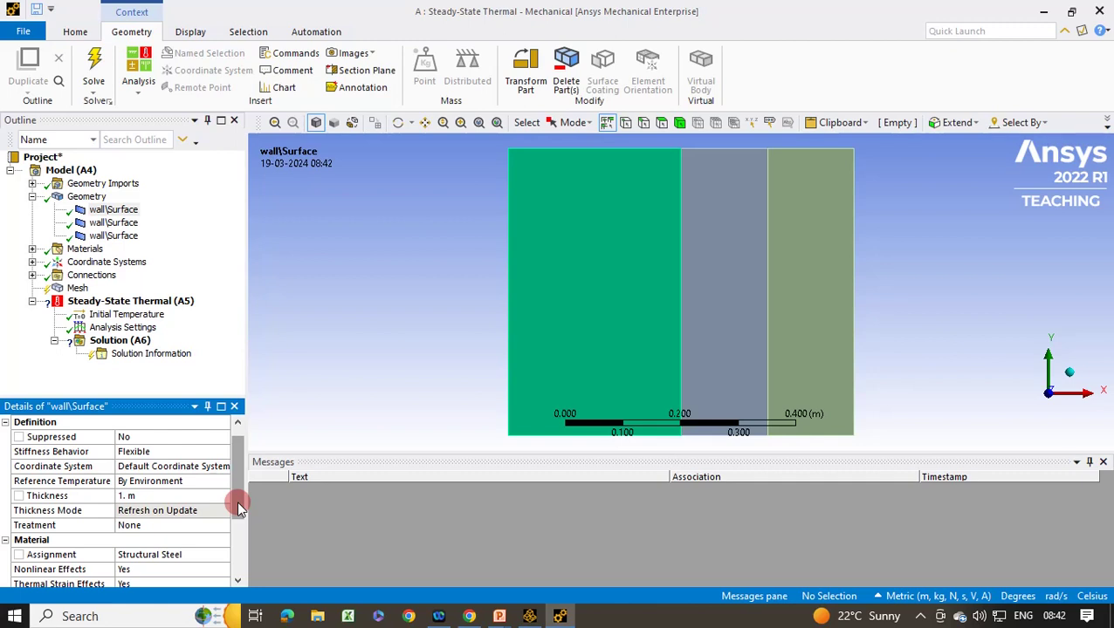
left_click(160, 496)
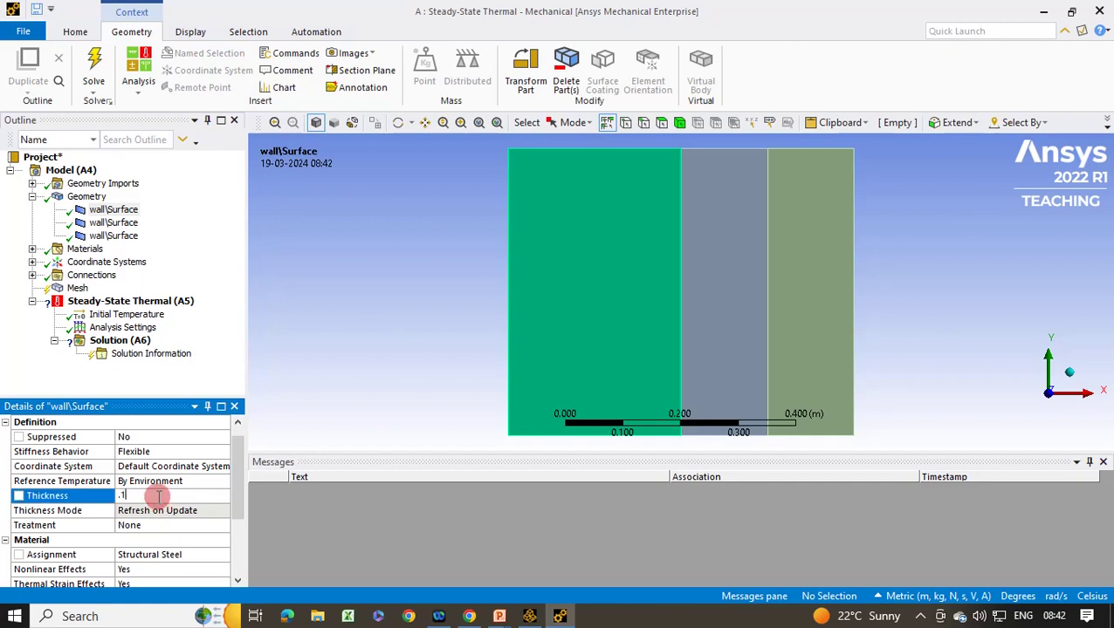
type(".1")
key("Return")
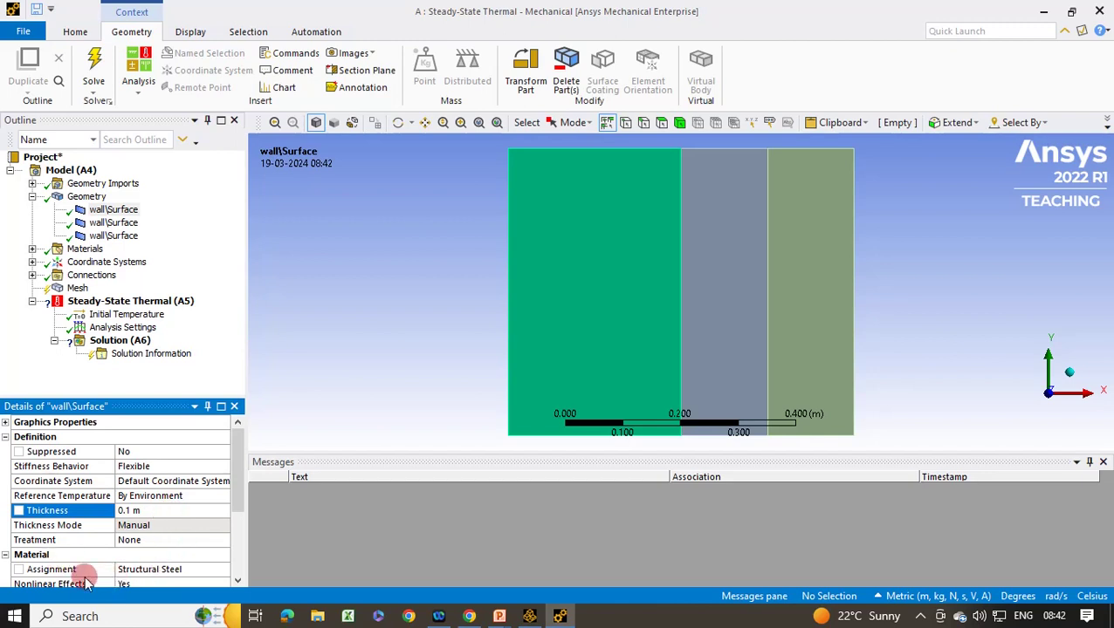
left_click(185, 570)
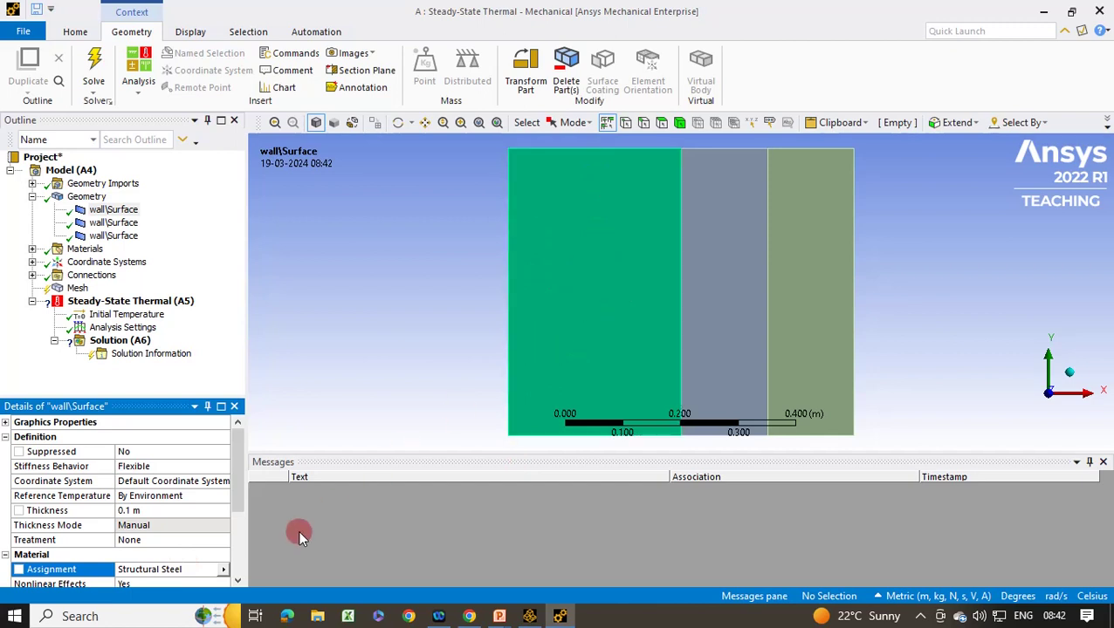
left_click(224, 569)
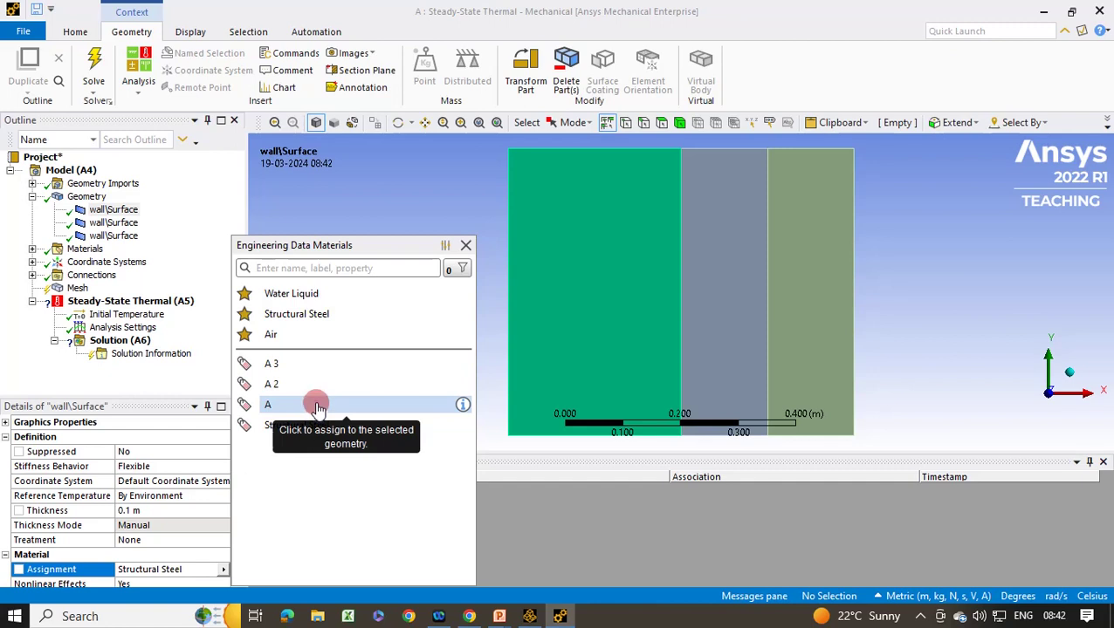
left_click(317, 406)
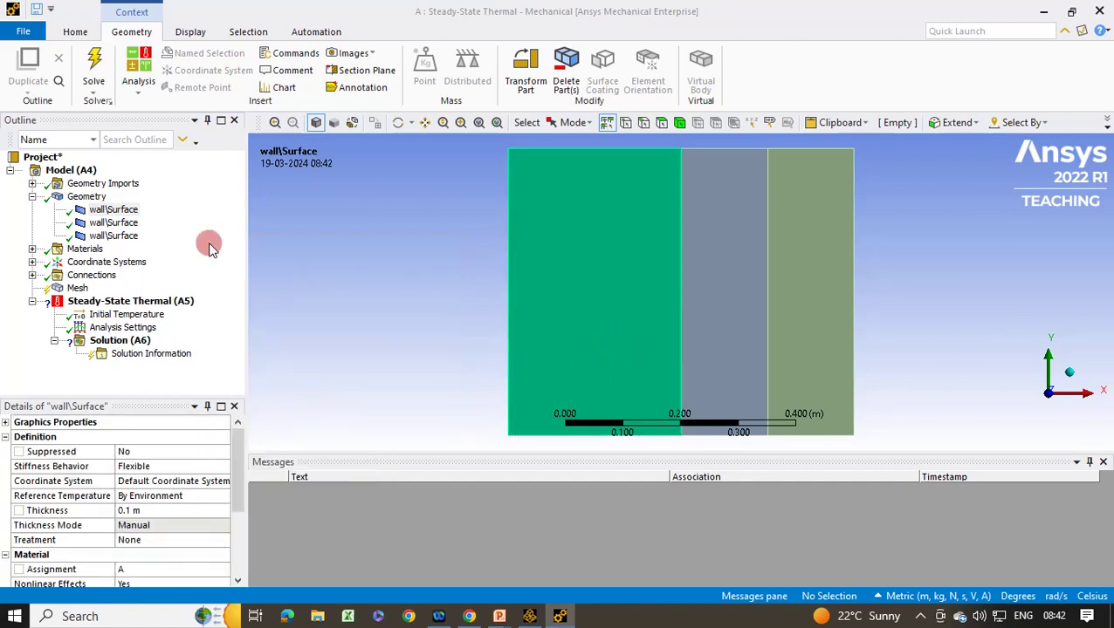
Step: Set the middle surface's thickness to 0.1 m and assign it material A 2
left_click(124, 225)
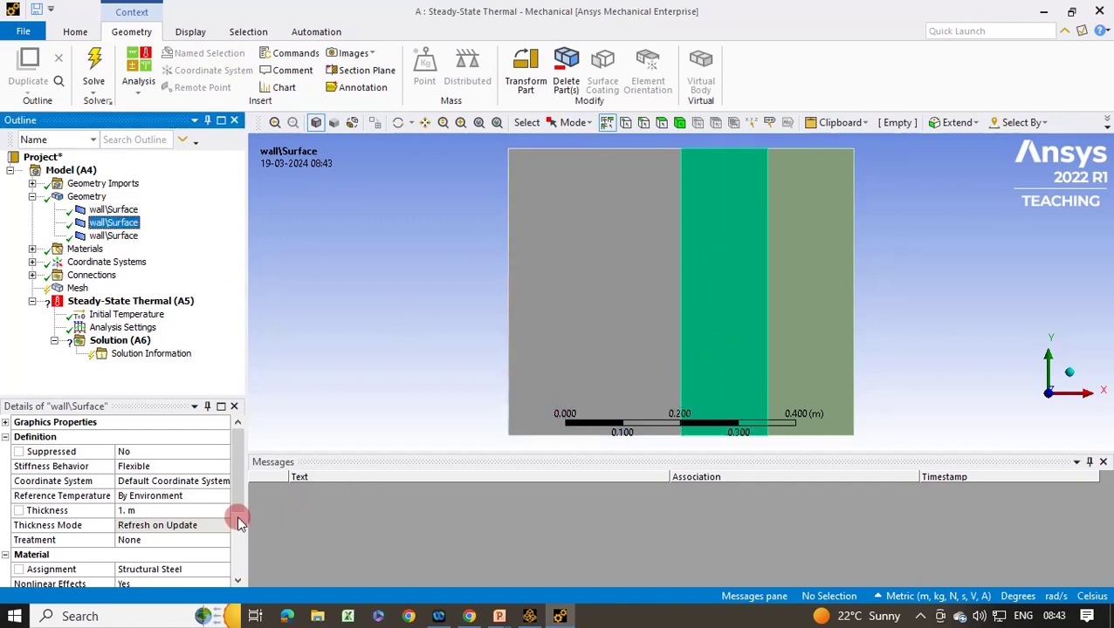
left_click(186, 511)
key("BackSpace")
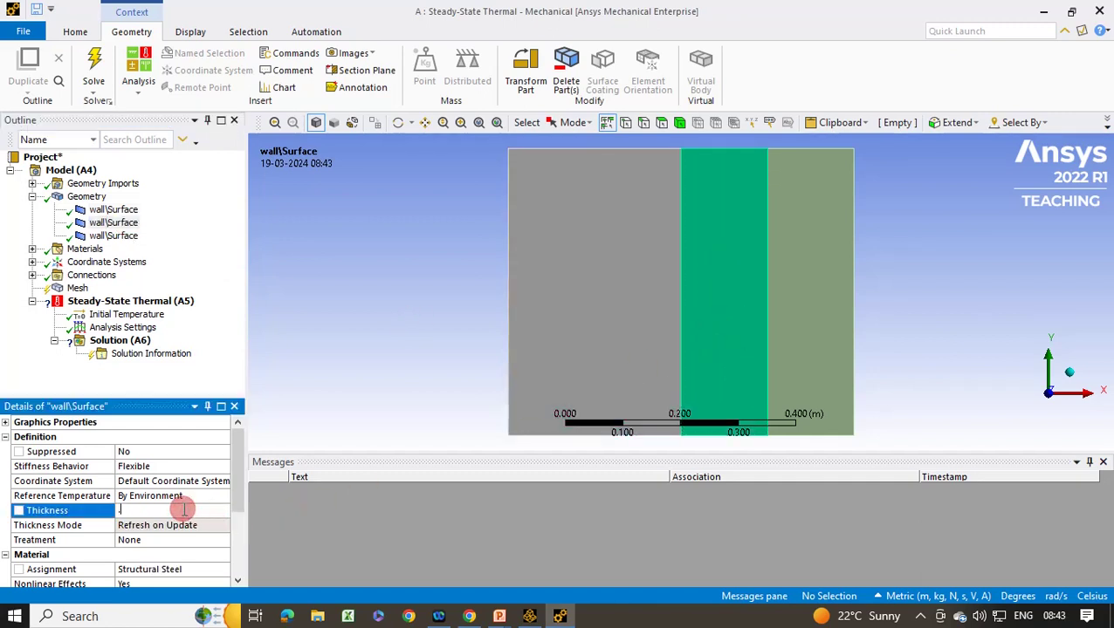
key("Return")
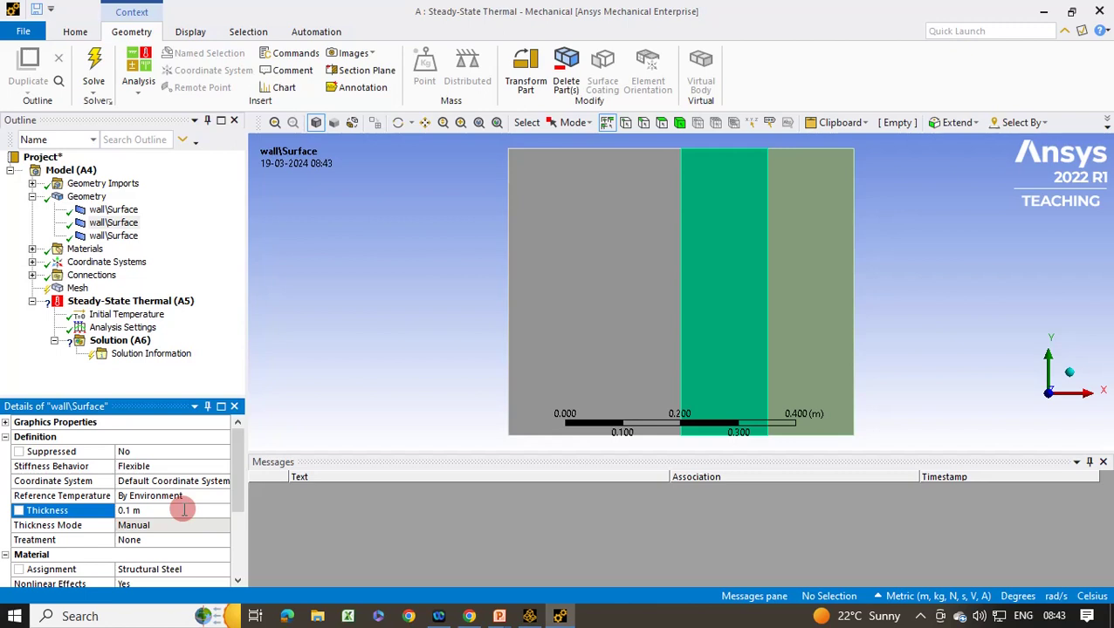
left_click(214, 571)
left_click(214, 570)
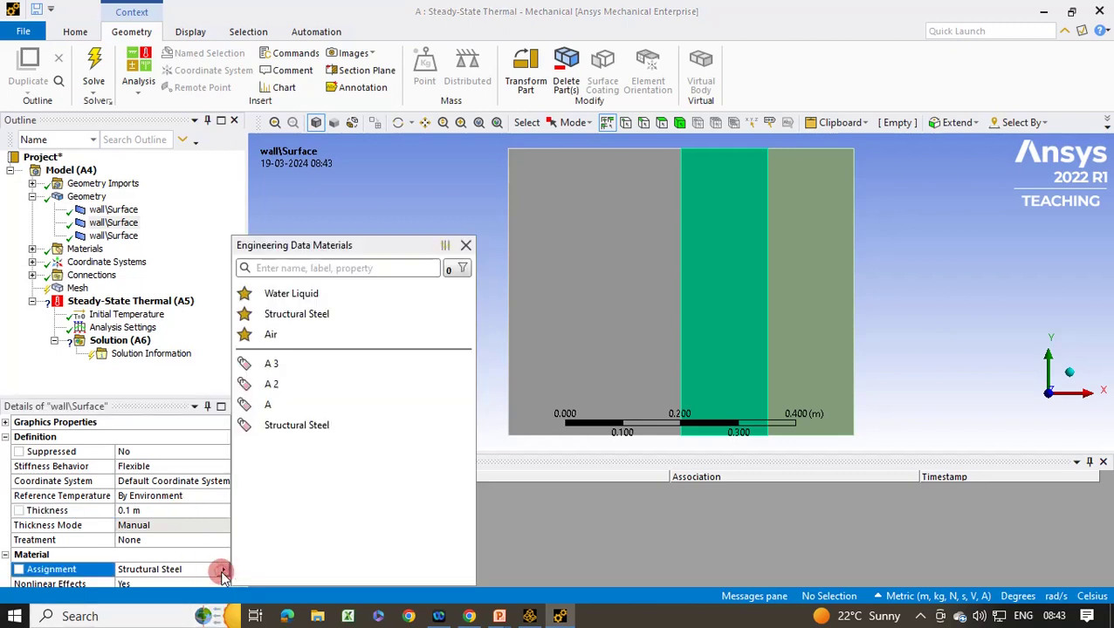
left_click(283, 386)
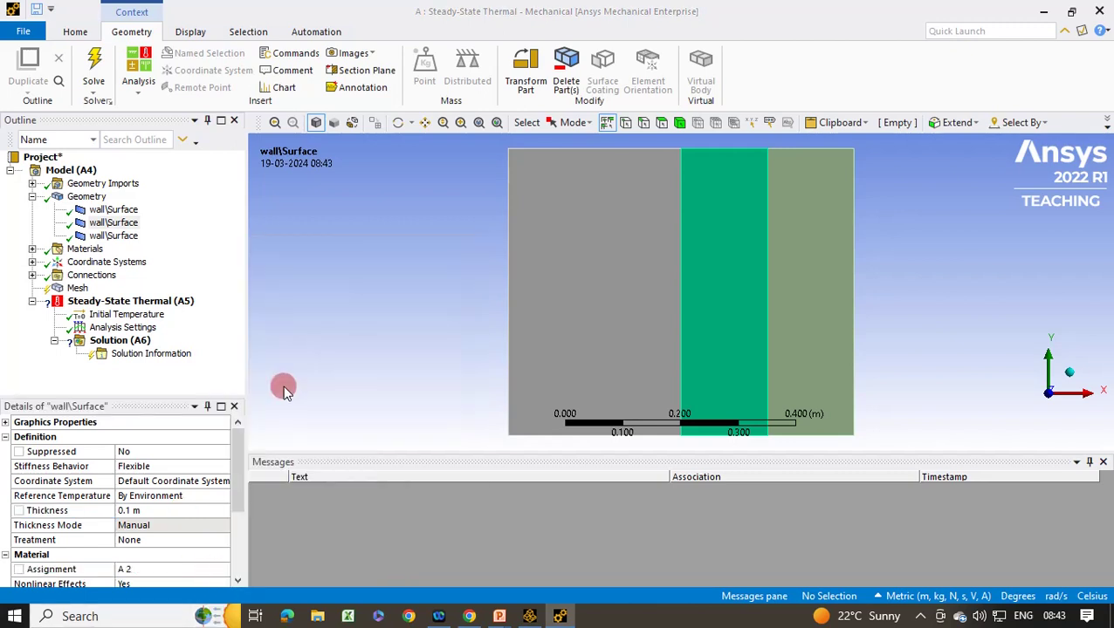
Step: Set the third wall surface's thickness to 0.1 m and assign it material A 3
left_click(105, 237)
left_click(157, 509)
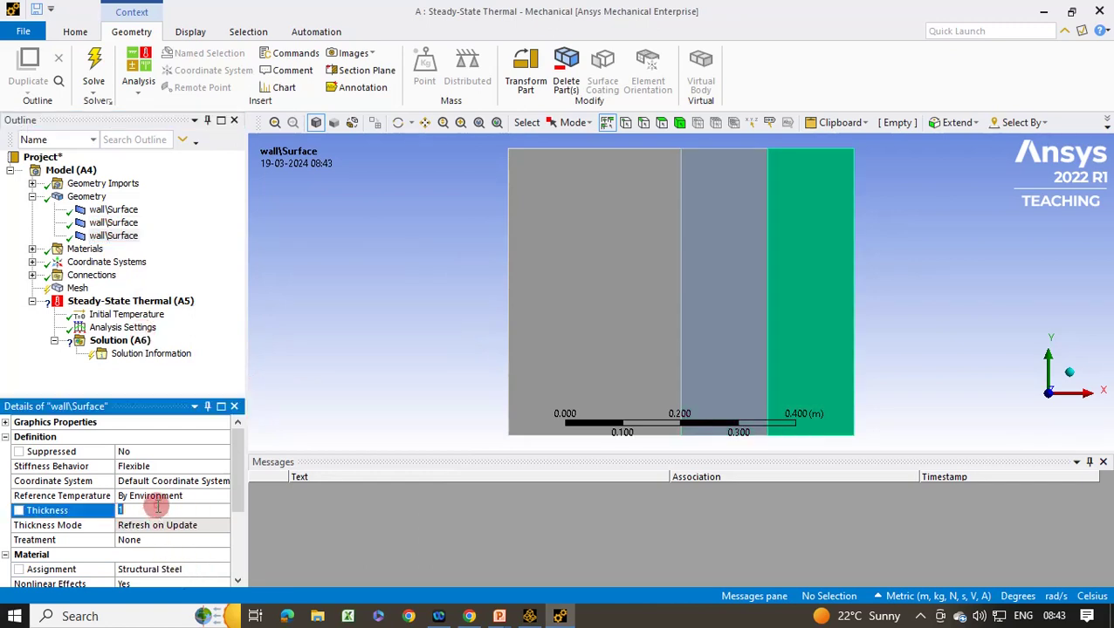
key("BackSpace")
type(".1")
key("Return")
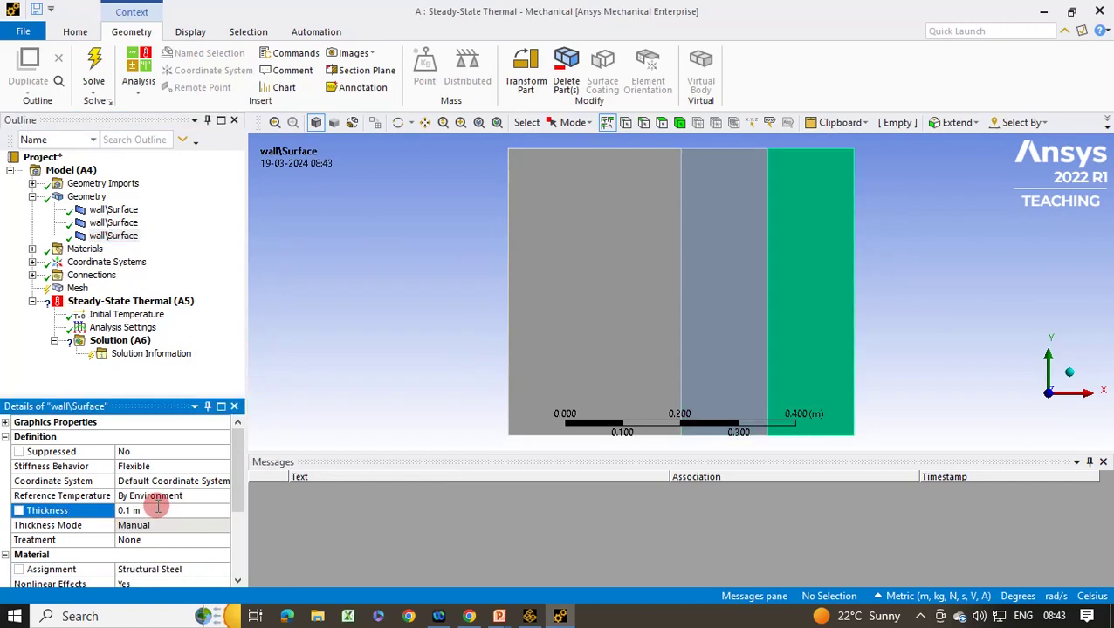
left_click(150, 569)
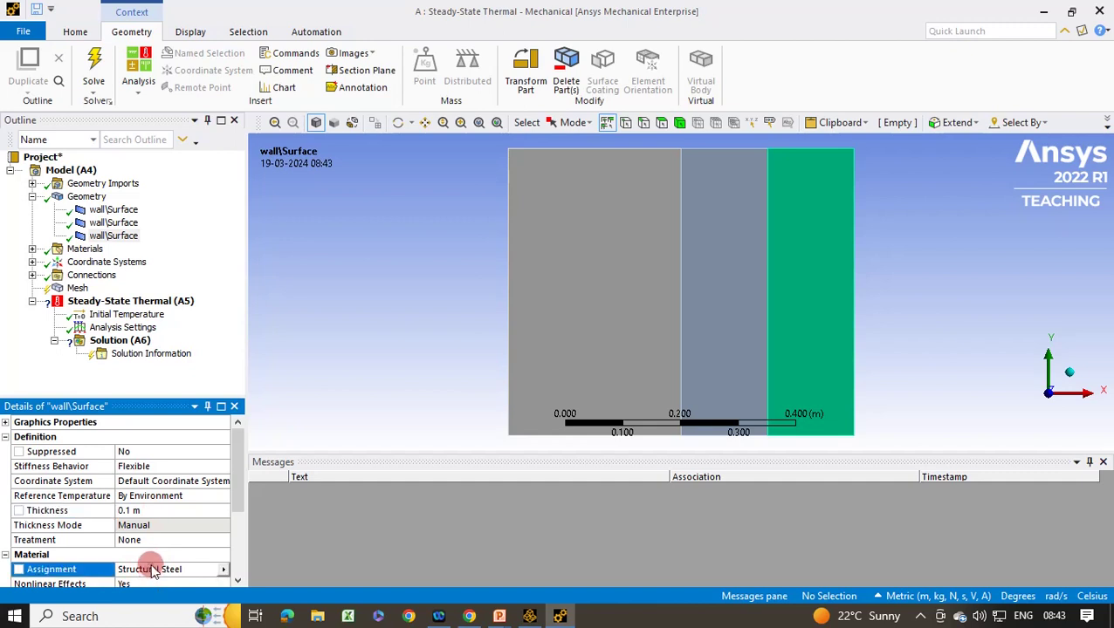
left_click(209, 573)
left_click(298, 366)
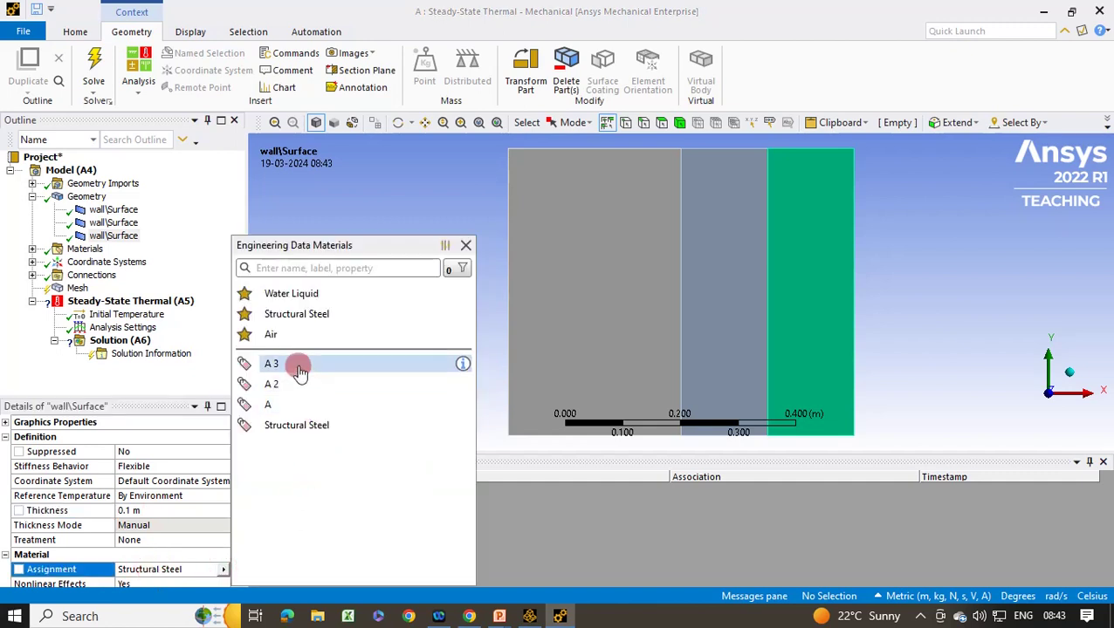
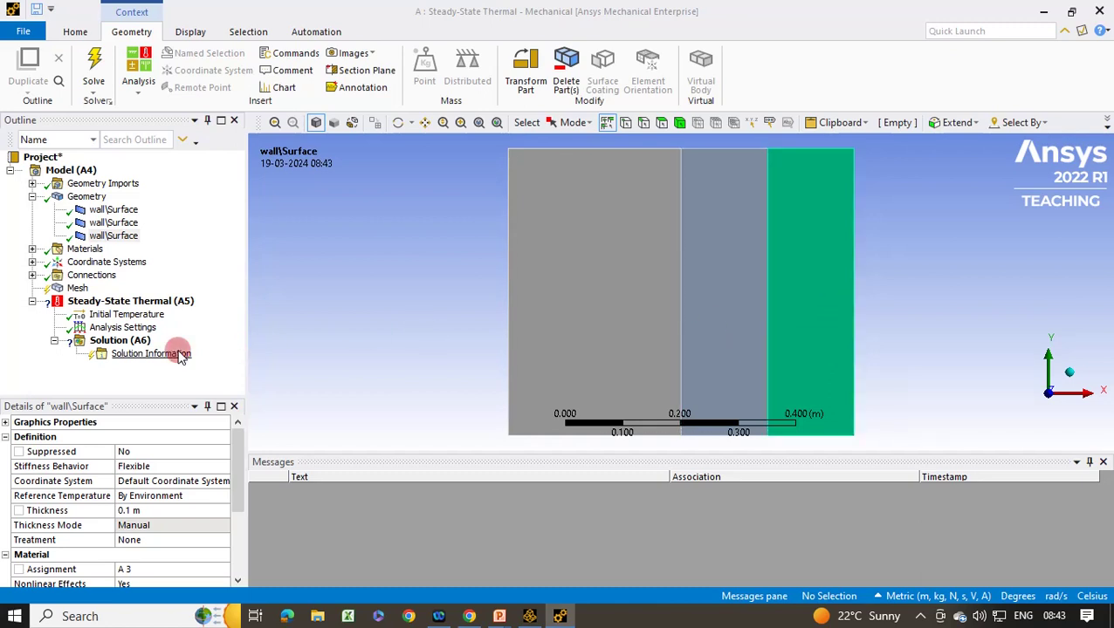
Step: Generate the mesh of the wall with the default settings and inspect its element pattern
right_click(75, 289)
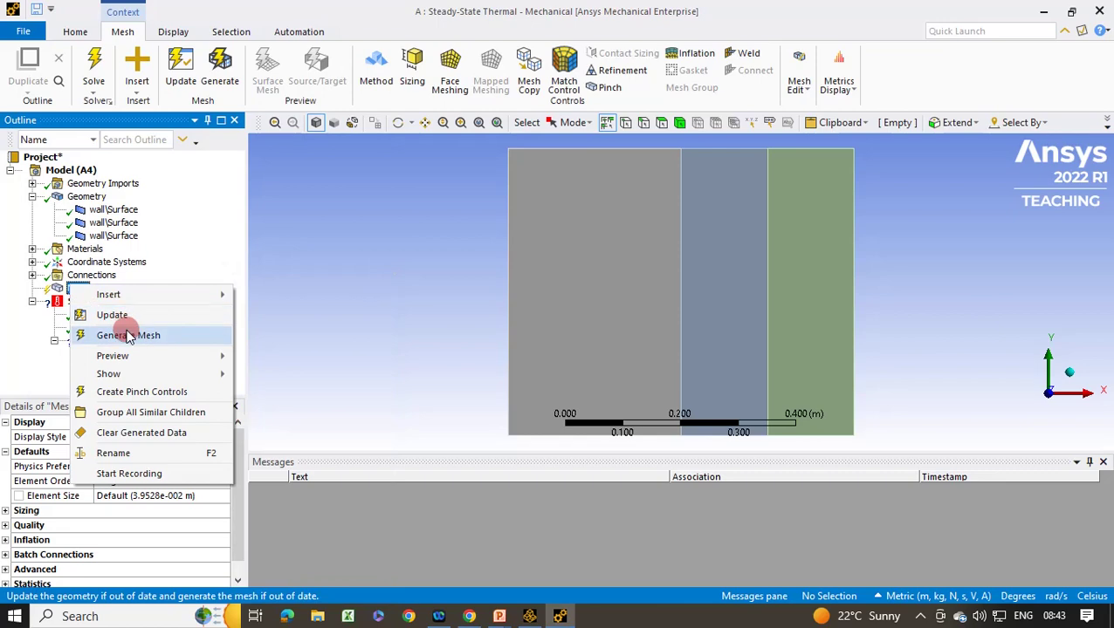
left_click(131, 339)
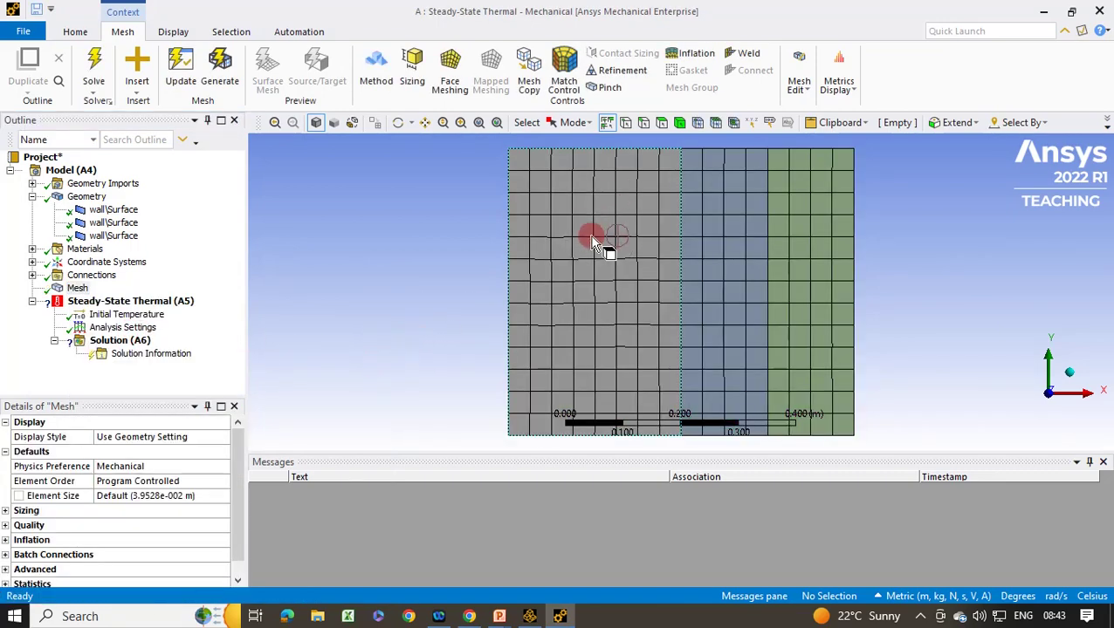
scroll(590, 235, "up", 1)
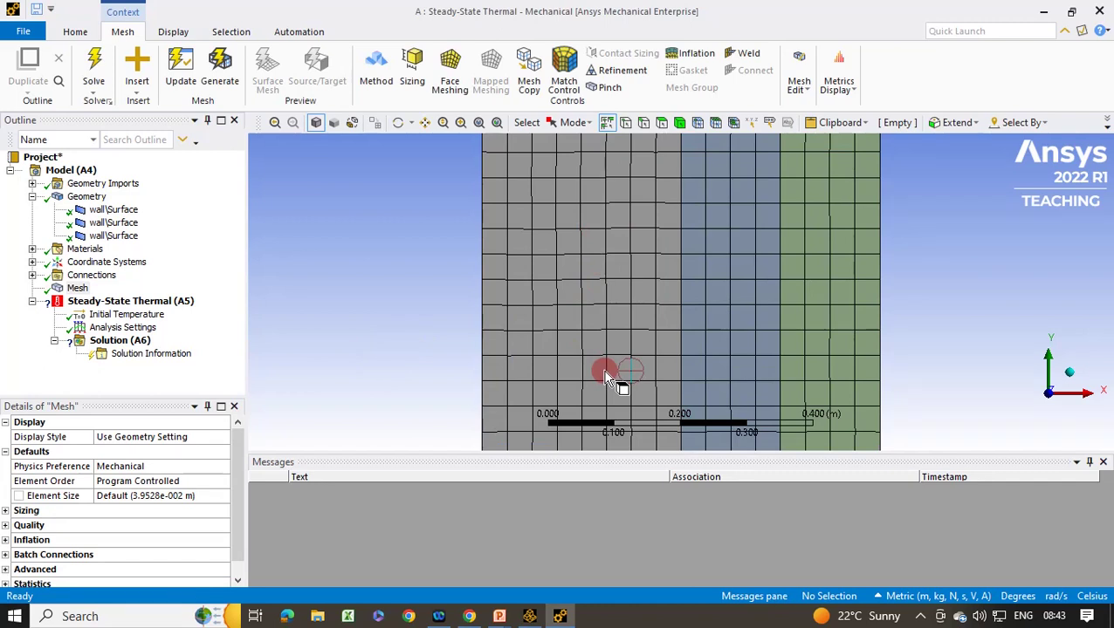
scroll(608, 377, "down", 1)
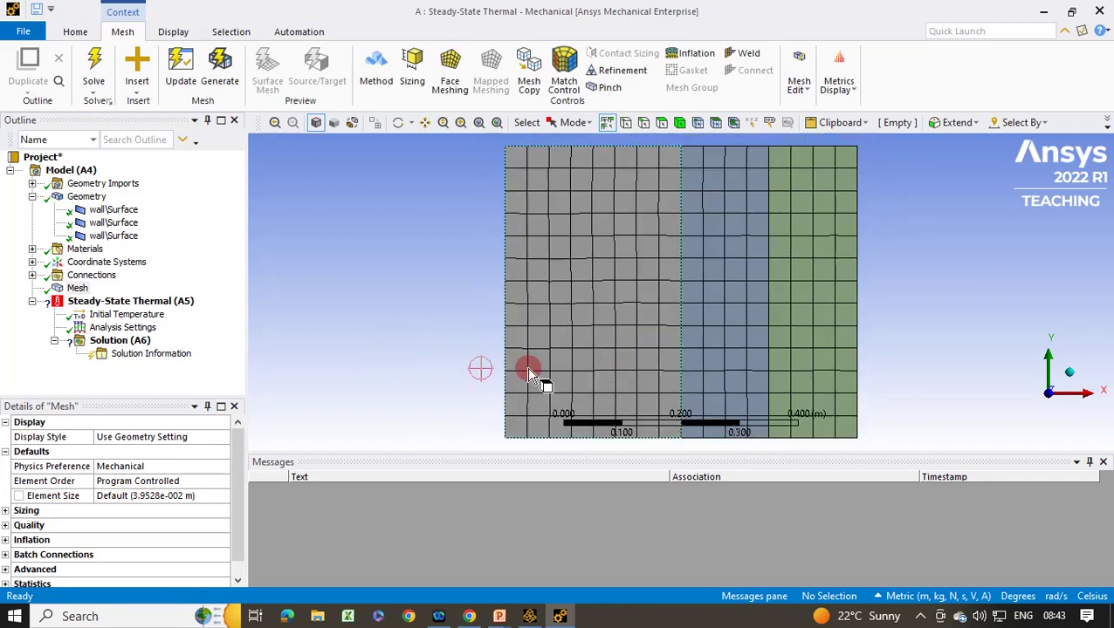
Step: Add a Face Meshing control to the mesh and scope it to all three wall faces
right_click(75, 288)
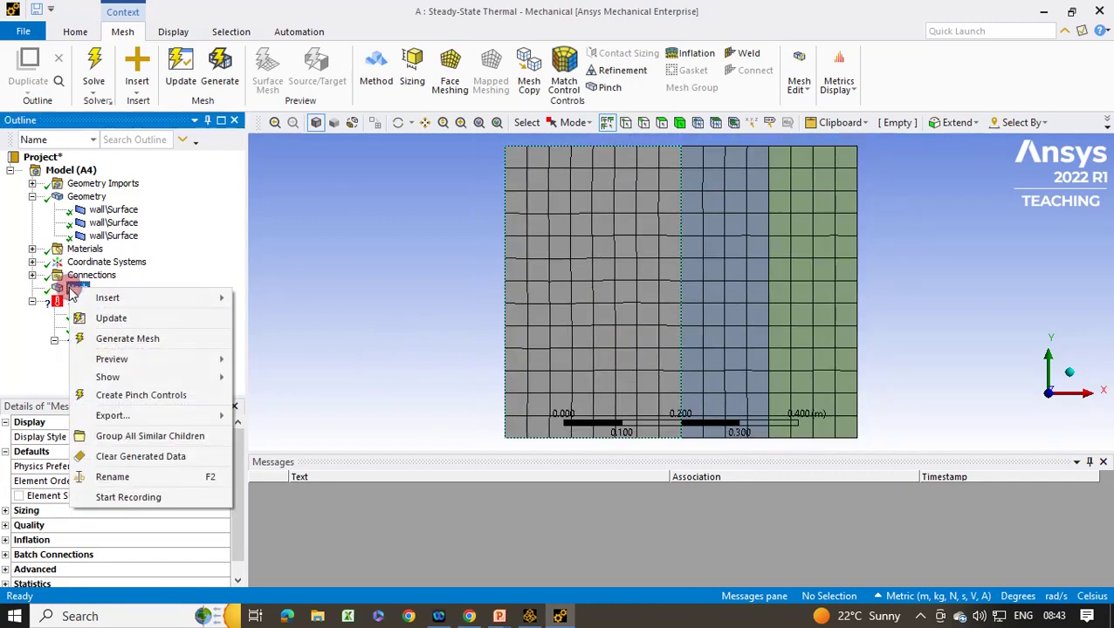
mouse_move(94, 300)
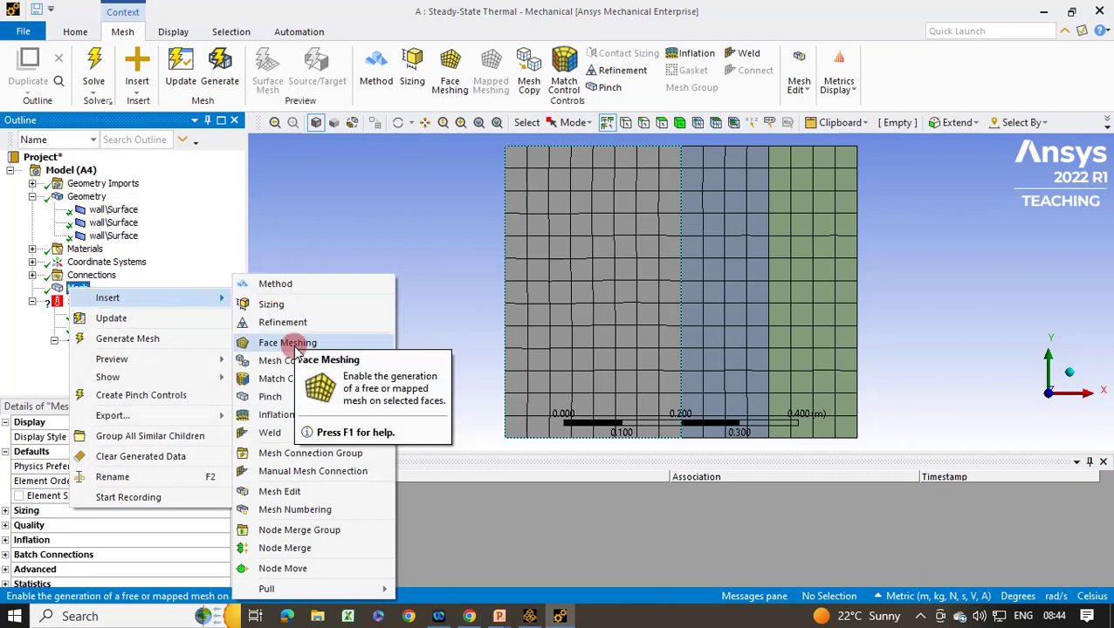
key("Escape")
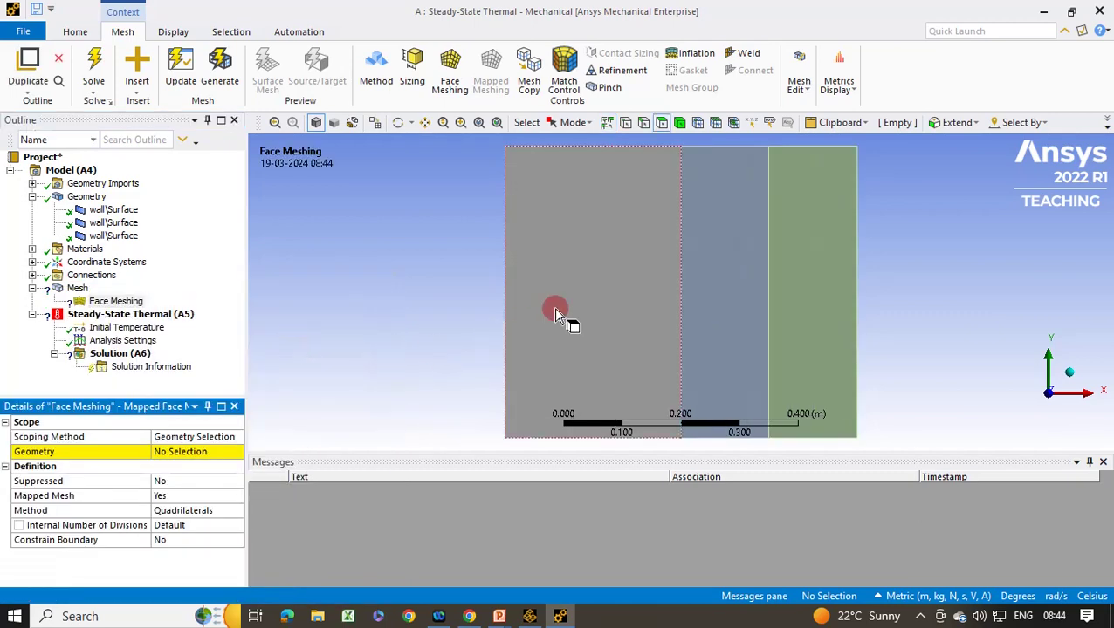
left_click(555, 312)
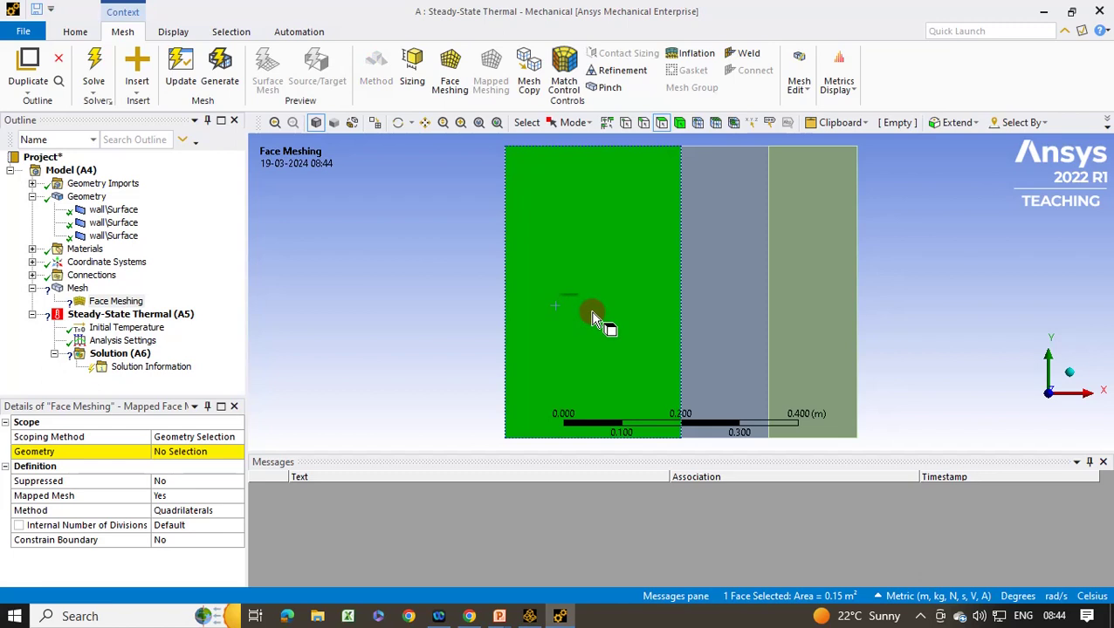
left_click(711, 323, "ctrl")
left_click(800, 311, "ctrl")
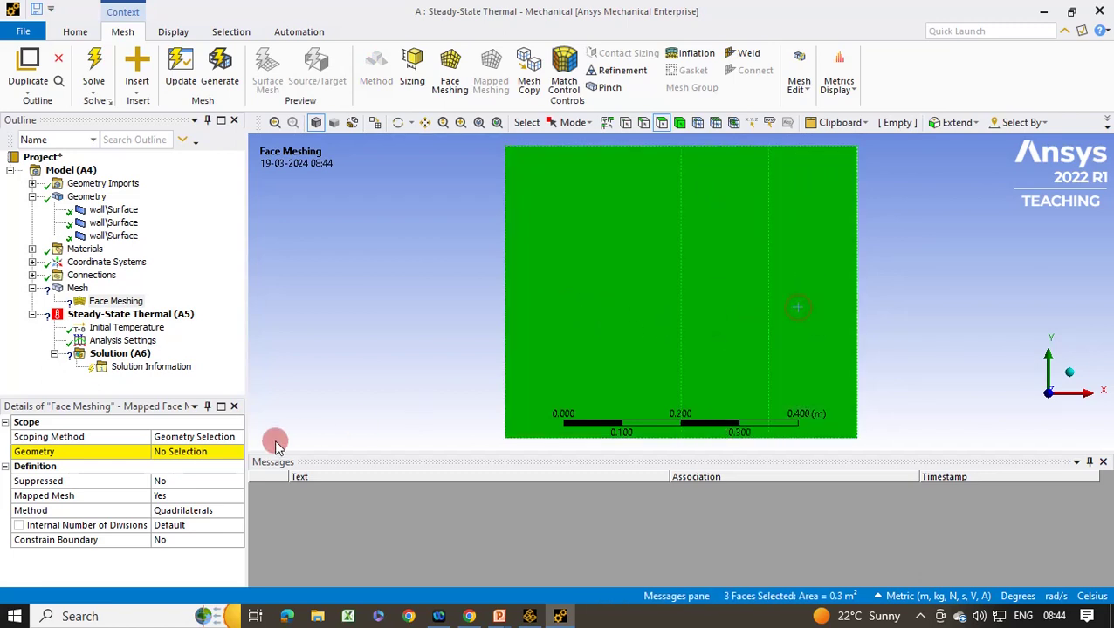
left_click(179, 452)
left_click(174, 453)
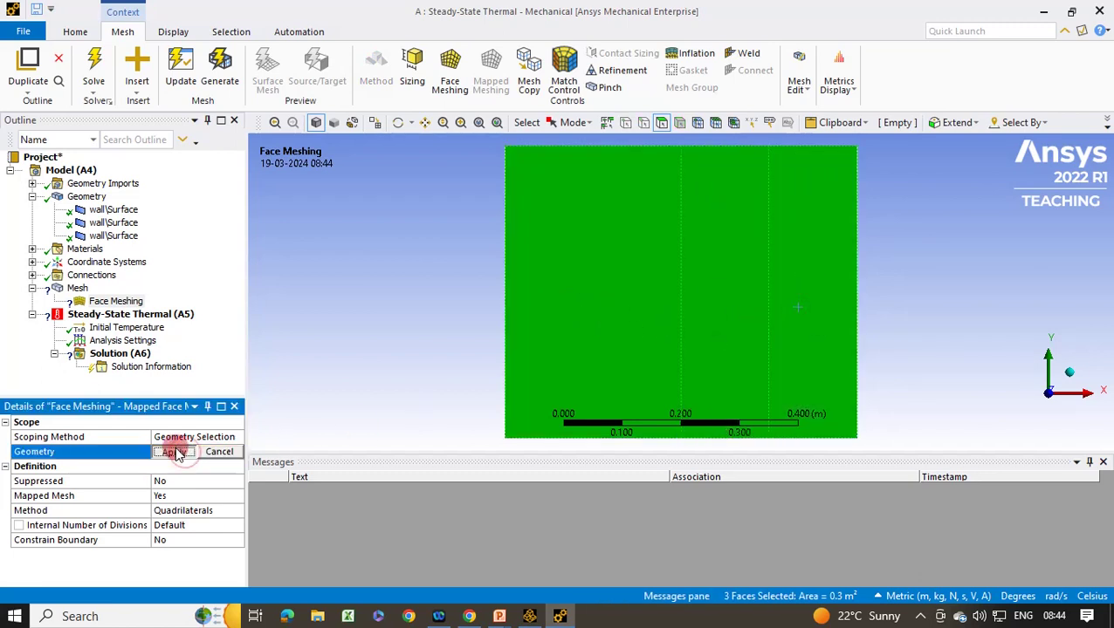
Step: Regenerate the mesh with the face meshing control and enlarge the graphics area to view it
left_click(75, 291)
right_click(75, 291)
left_click(148, 343)
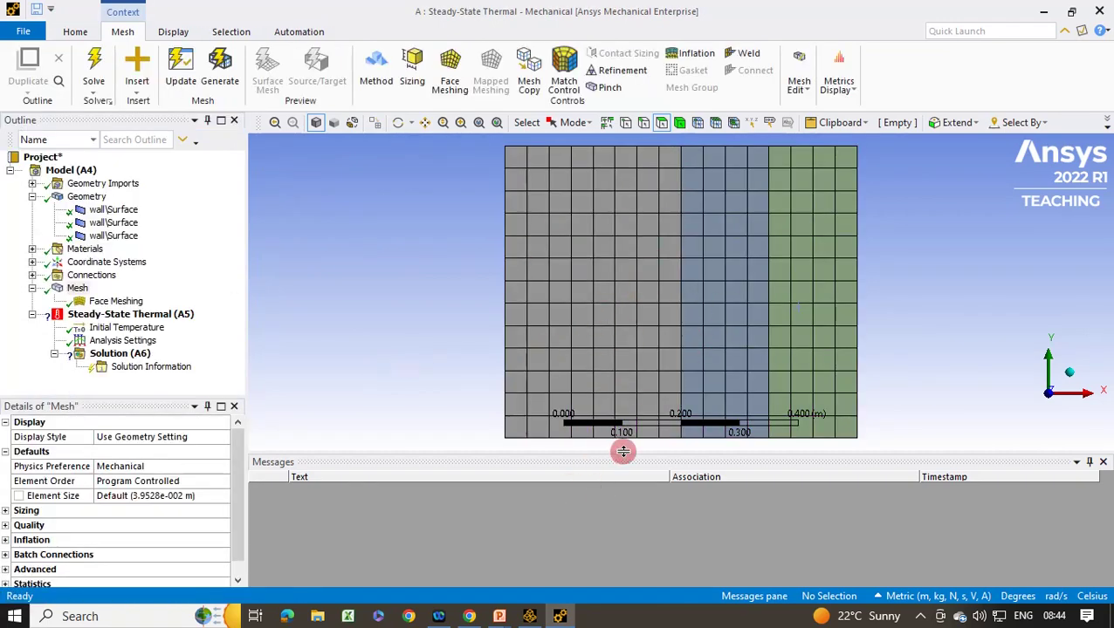
left_click_drag(616, 453, 614, 495)
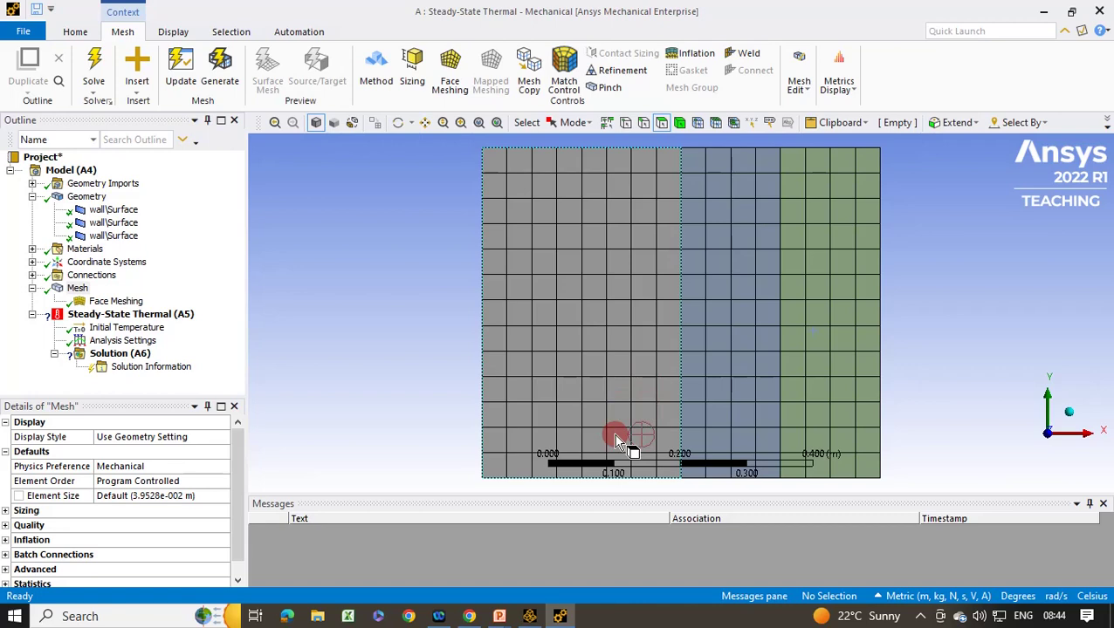
Step: Apply a Temperature load of 20 °C to the outer vertical edge of the third layer
left_click(109, 316)
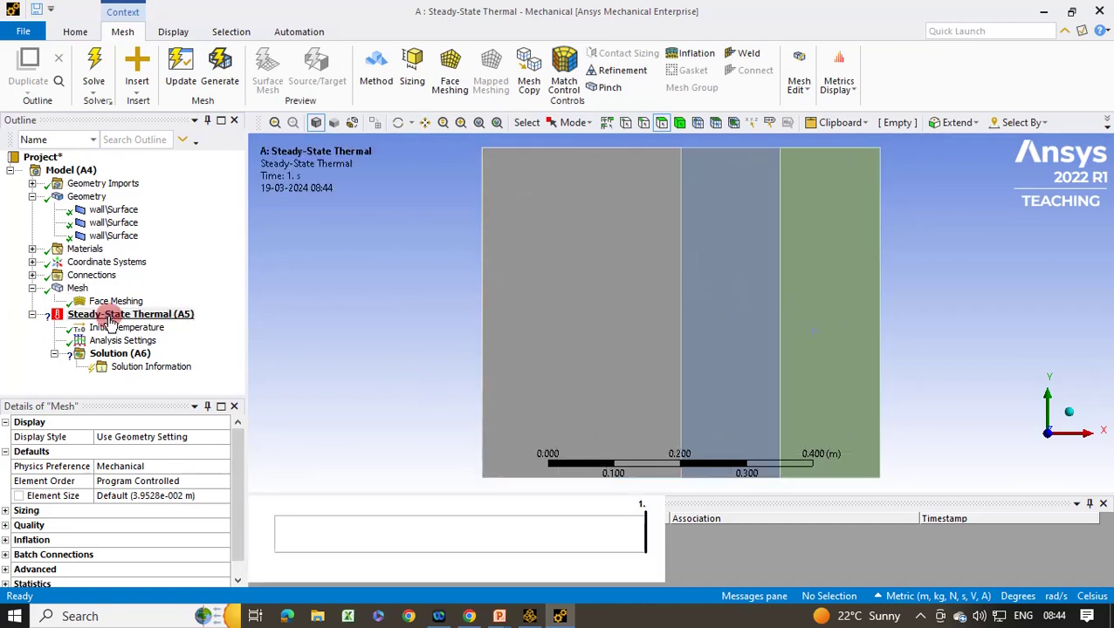
right_click(108, 319)
mouse_move(161, 325)
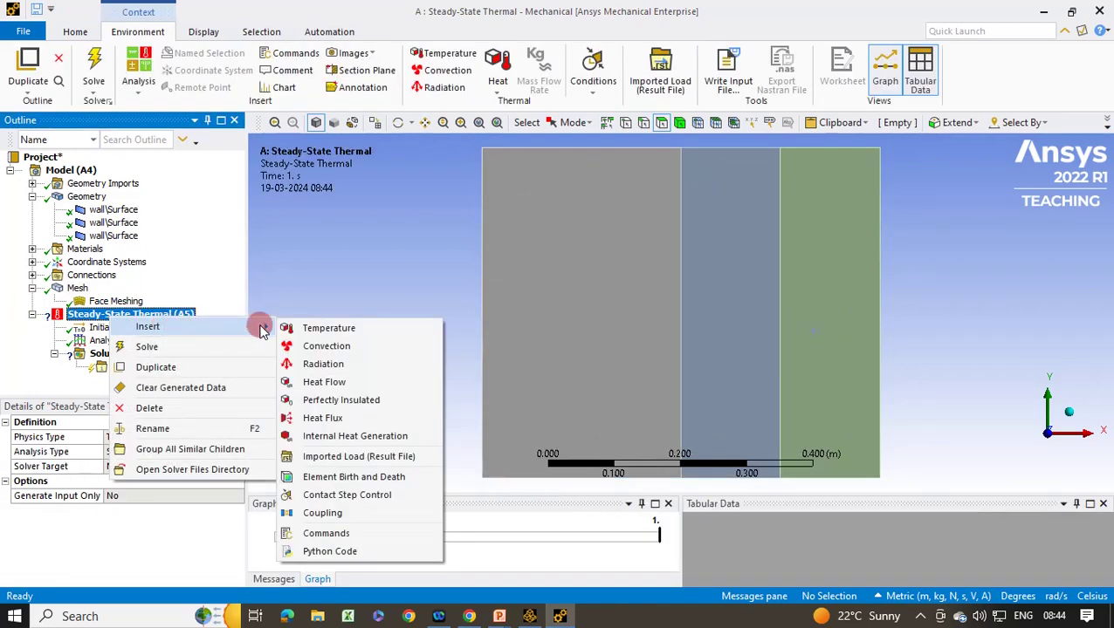
left_click(308, 334)
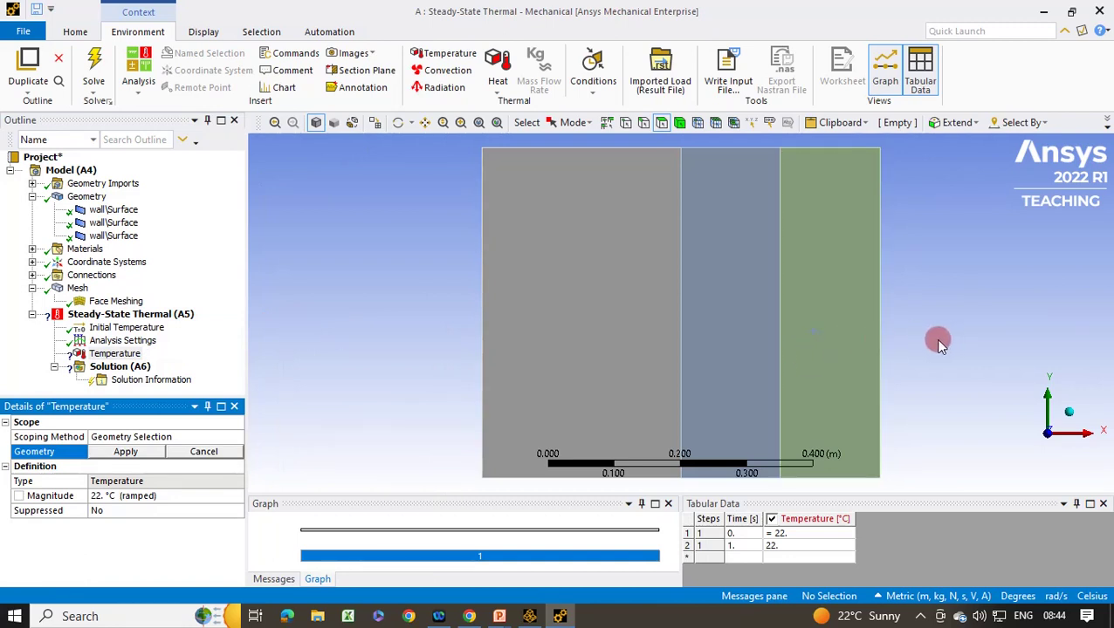
left_click(643, 125)
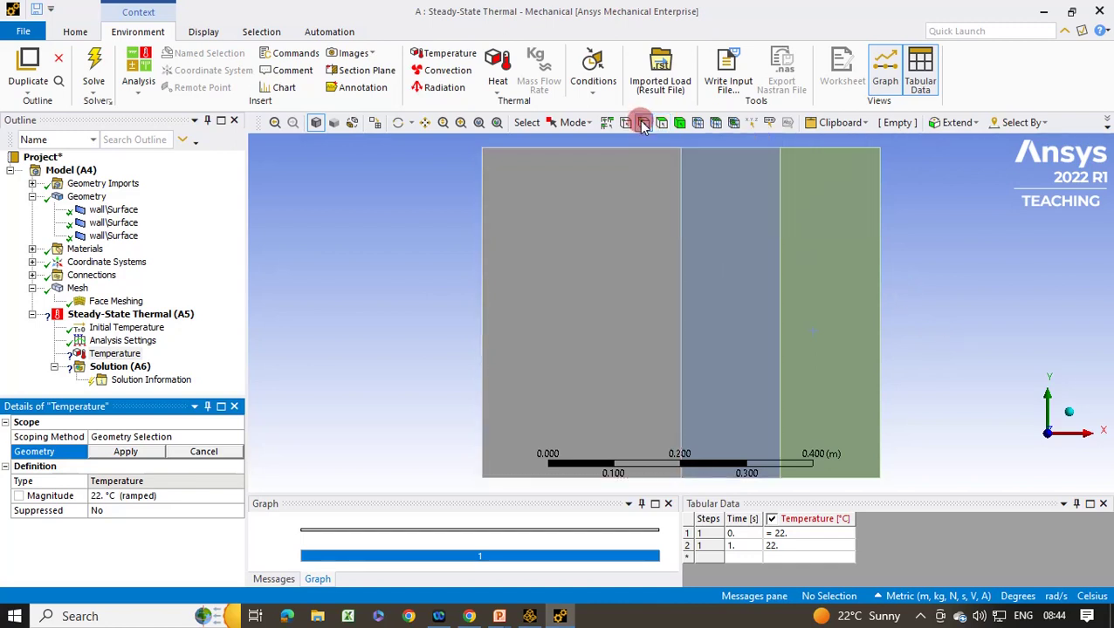
left_click(881, 333)
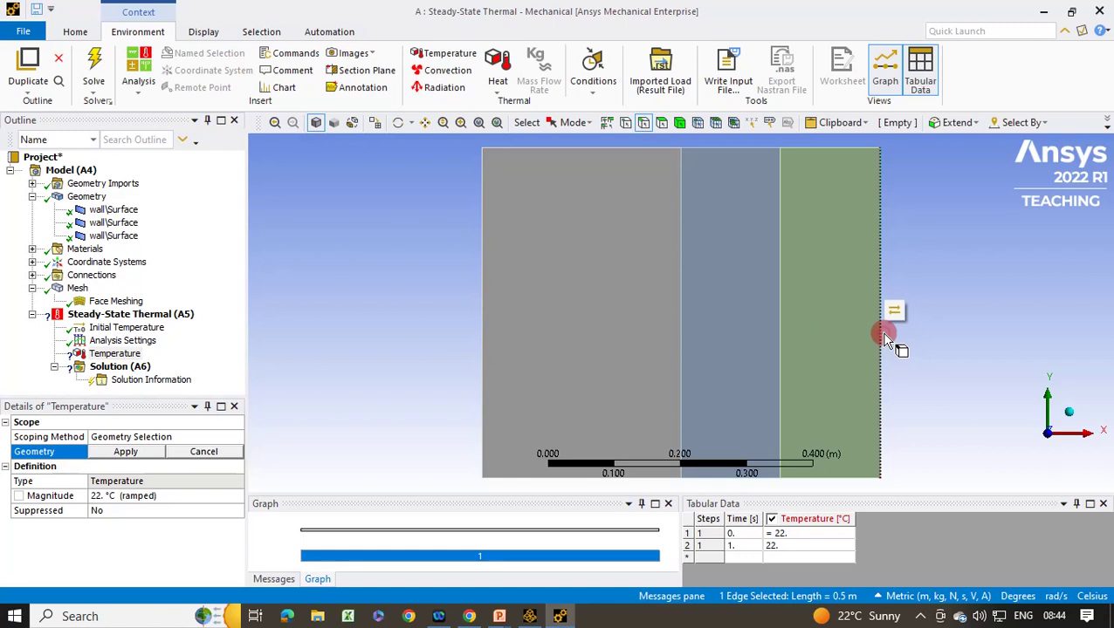
left_click(131, 452)
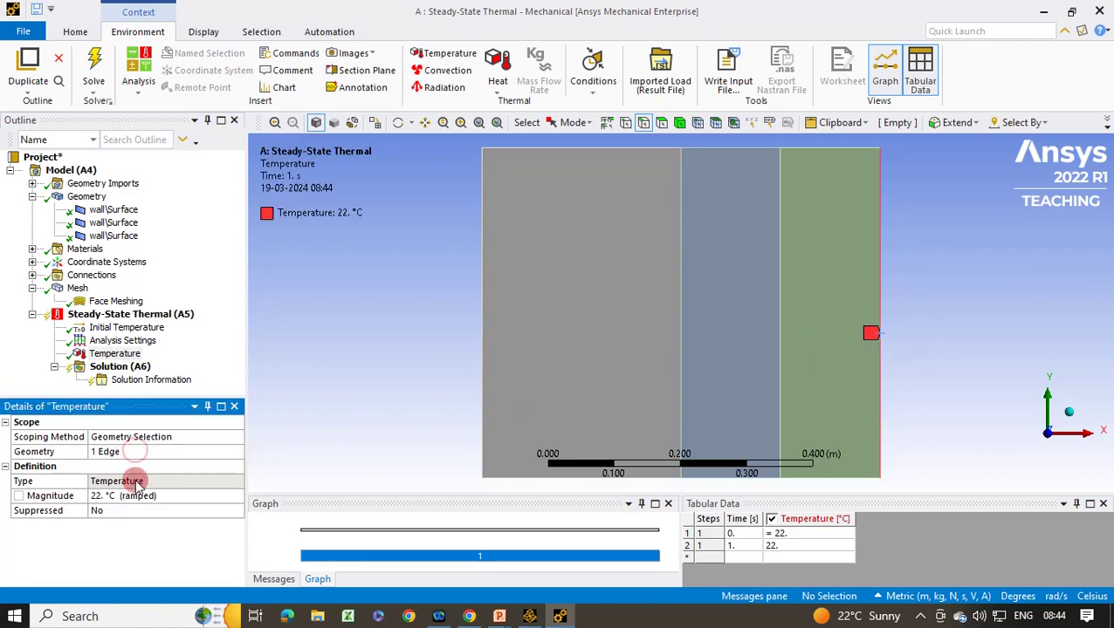
left_click(136, 495)
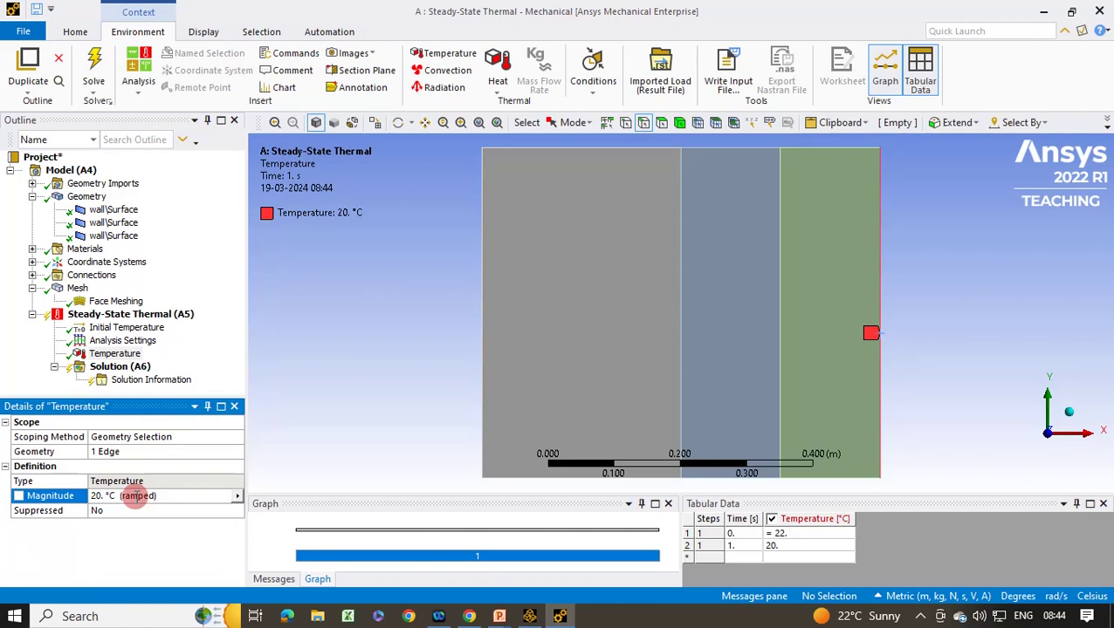
Step: Add a Convection load scoped to the outer vertical edge of the 0.3 m wide layer
left_click(117, 319)
right_click(120, 316)
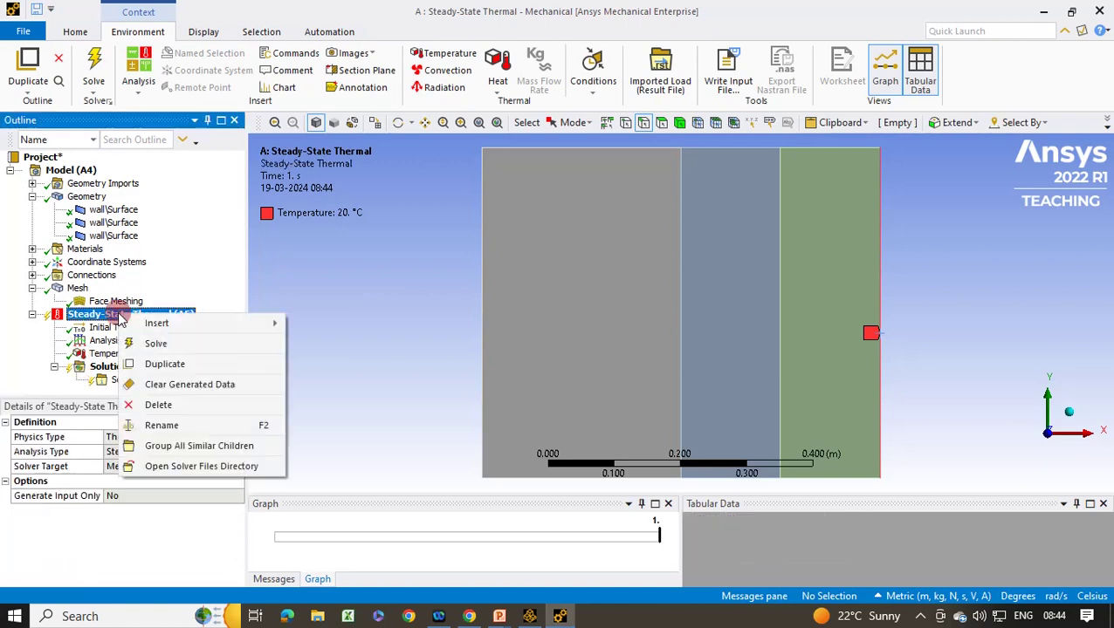
mouse_move(153, 322)
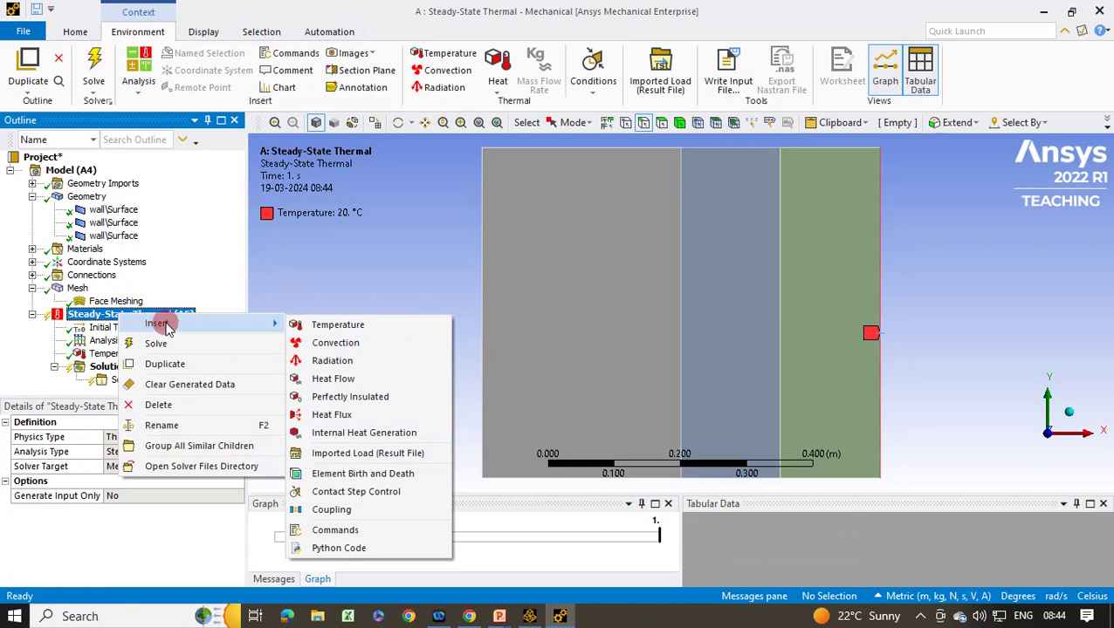
left_click(335, 343)
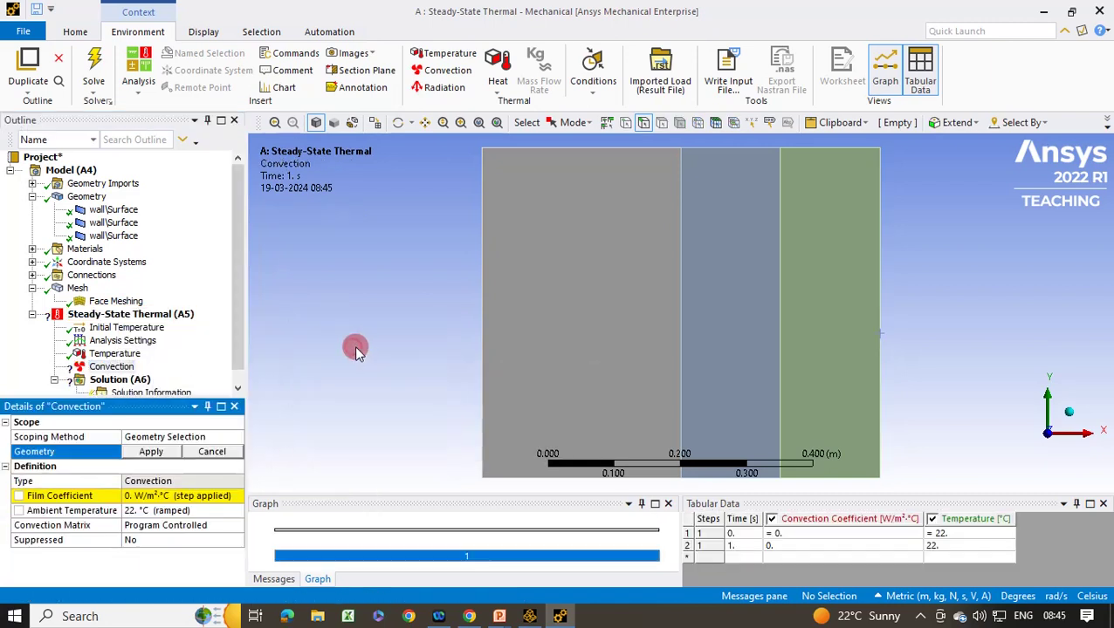
left_click(487, 323)
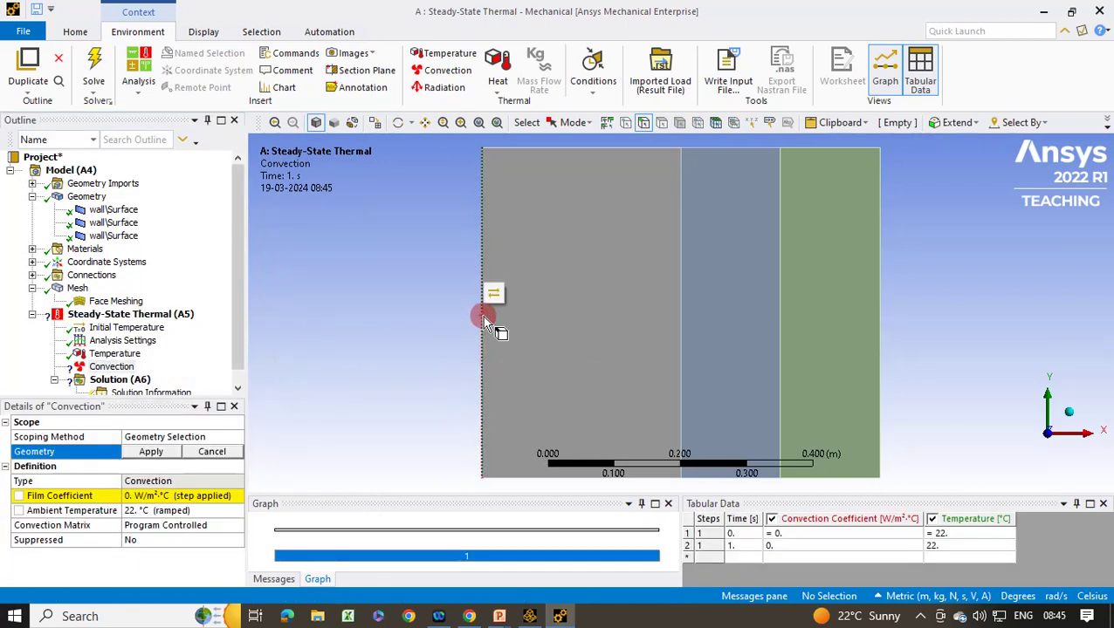
left_click(173, 452)
Step: Check the problem slide and set the convection's film coefficient to 25 W/m²·°C and ambient temperature to 800 °C
left_click(166, 498)
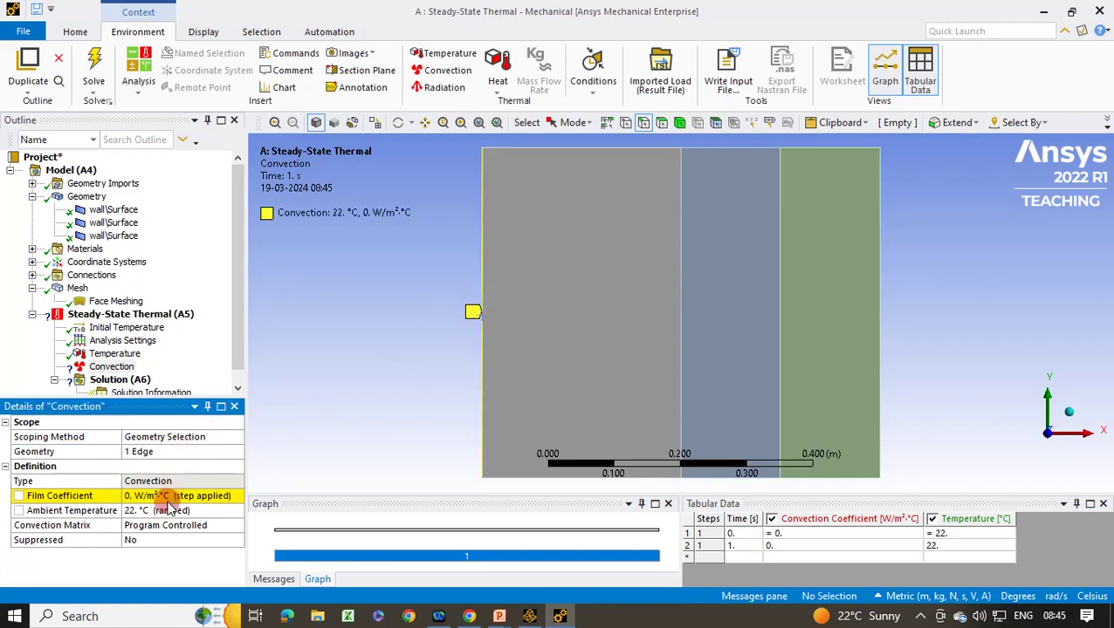
left_click(166, 497)
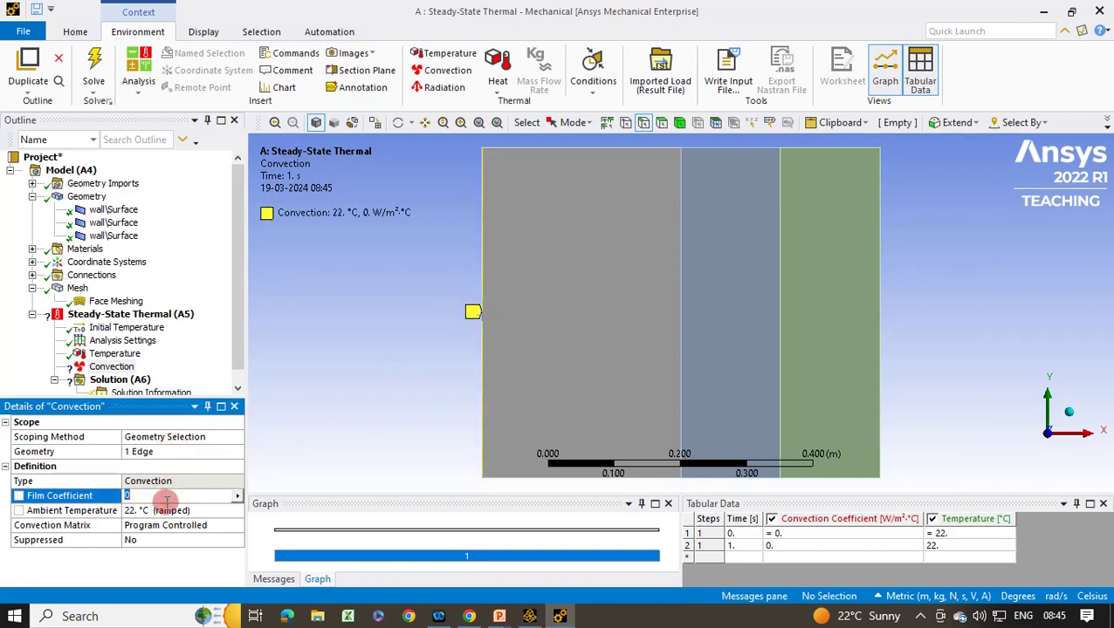
key("alt+Tab")
key("alt+Tab")
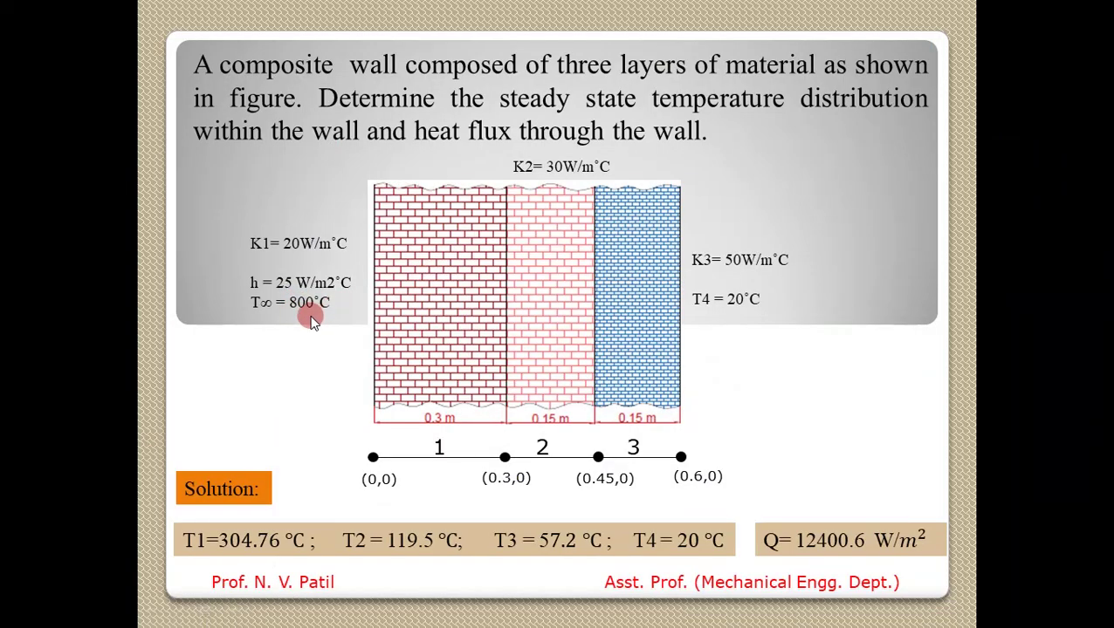
key("alt+Tab")
key("Return")
left_click(147, 513)
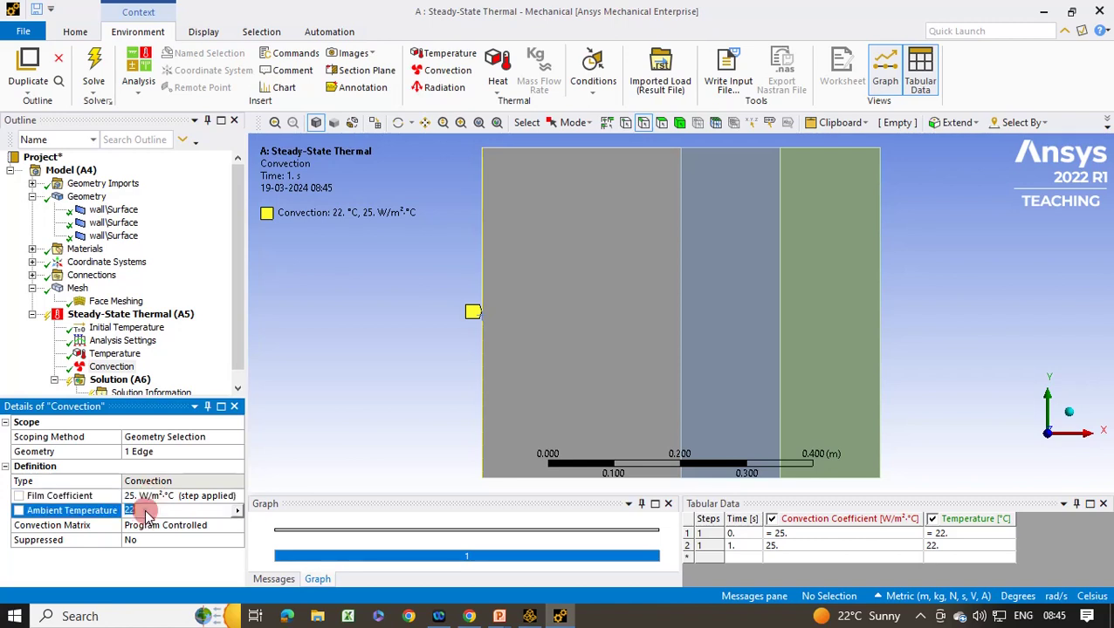
key("Return")
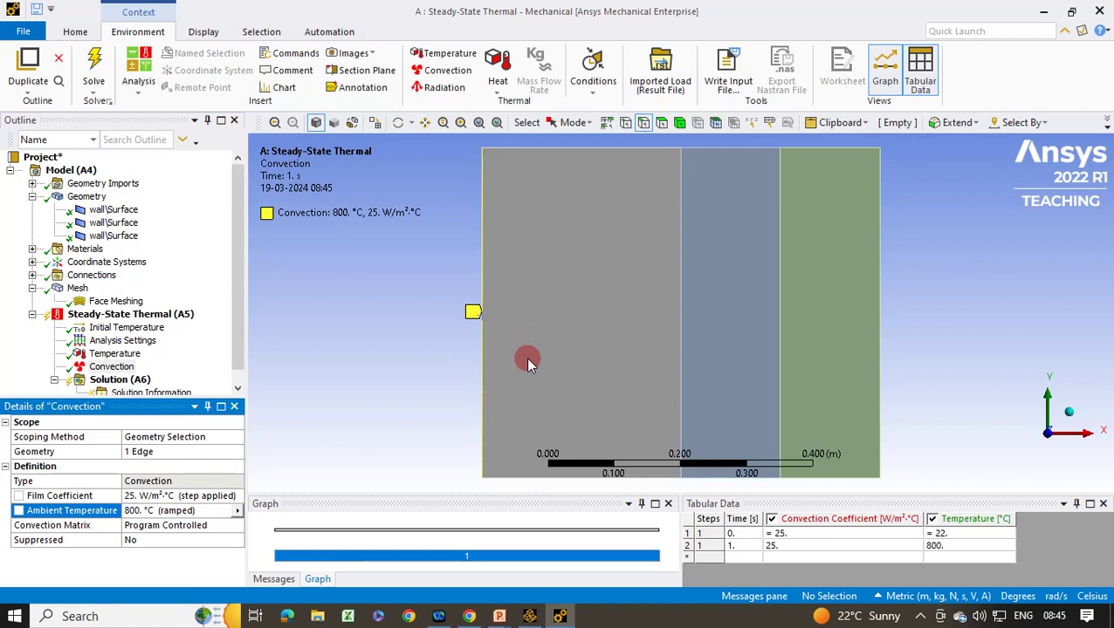
Step: Insert a thermal Temperature result under the Solution branch, scoped to all bodies
left_click(238, 376)
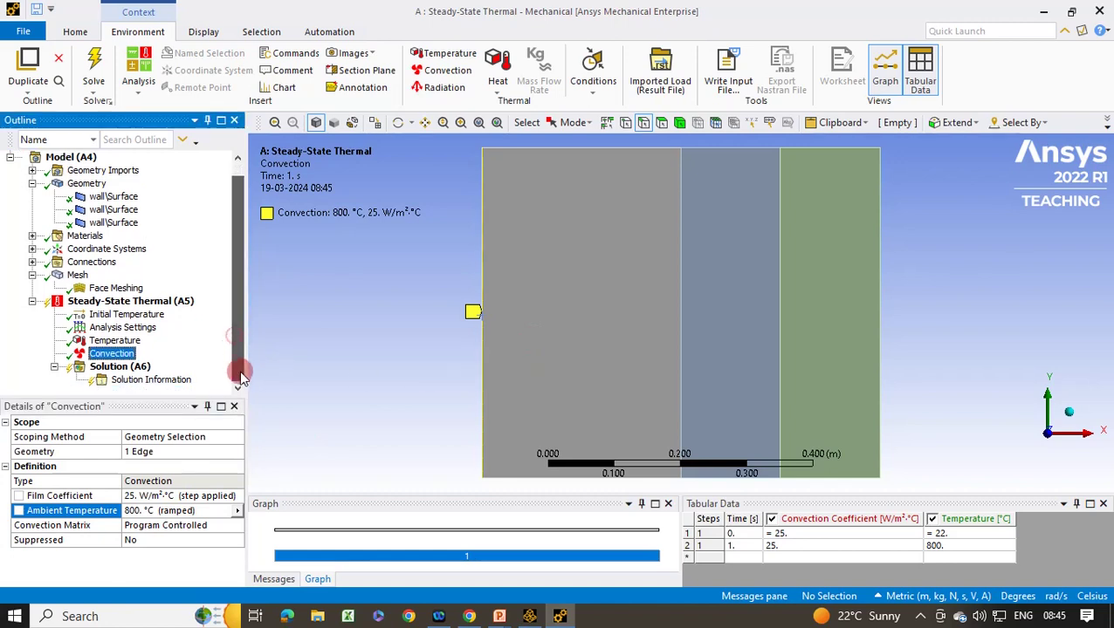
right_click(103, 370)
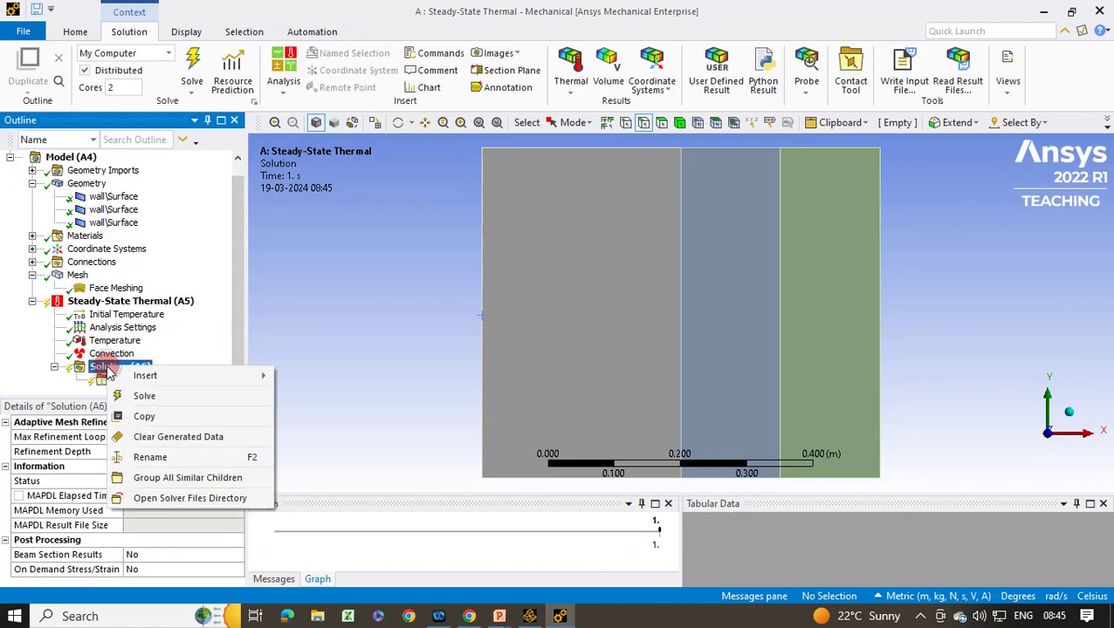
mouse_move(122, 375)
mouse_move(345, 377)
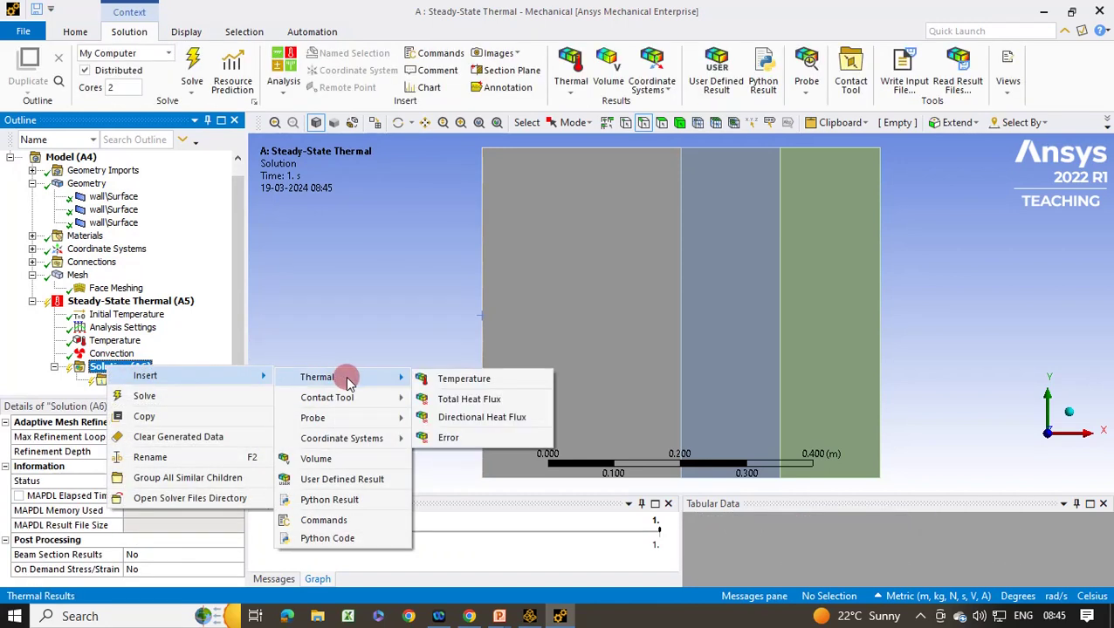
left_click(429, 378)
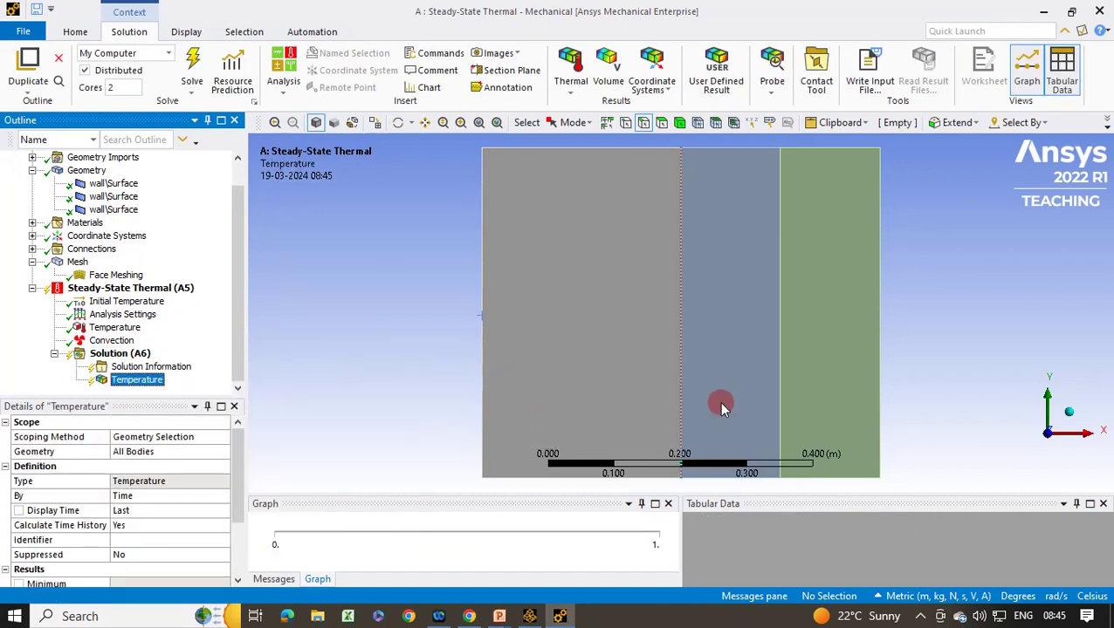
Step: Add a Total Heat Flux result for all bodies to the solution
left_click(110, 353)
right_click(114, 354)
mouse_move(223, 371)
mouse_move(398, 365)
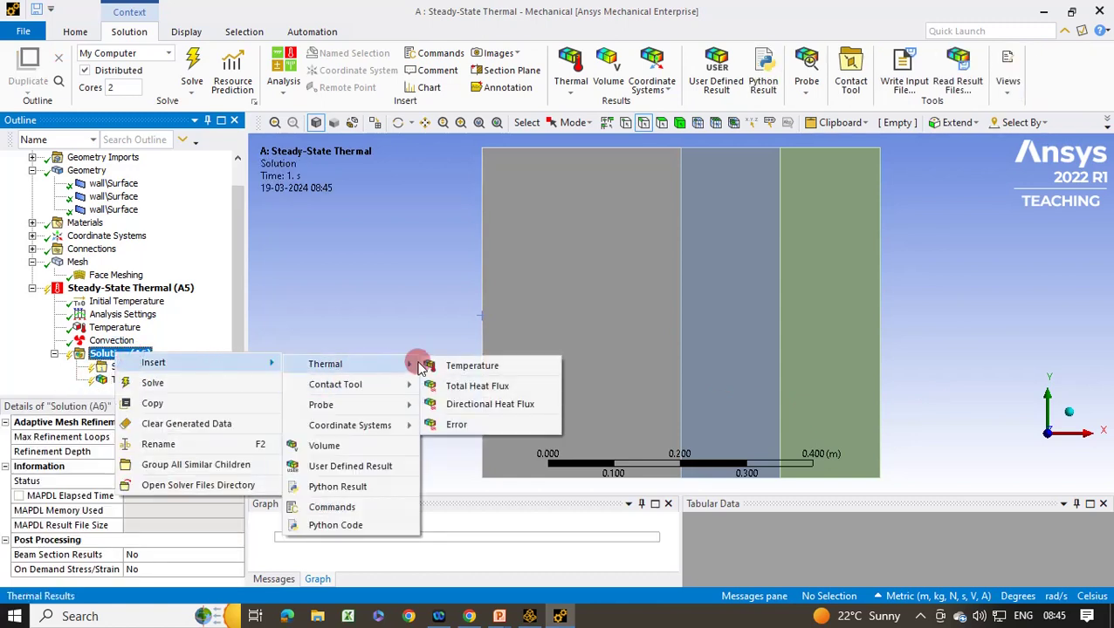
left_click(484, 387)
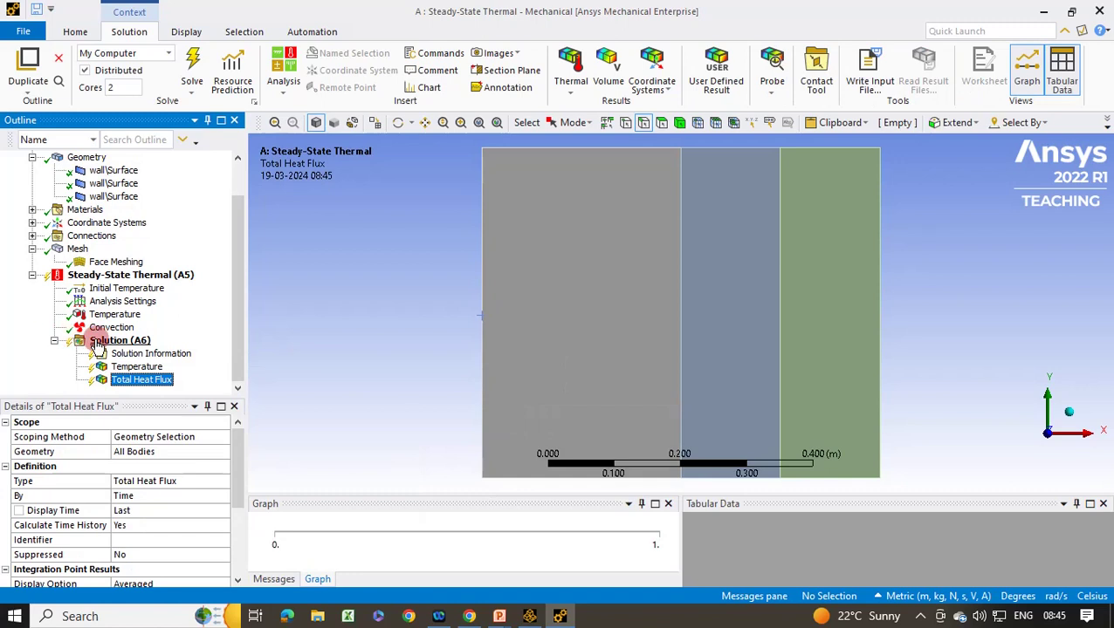
Step: Solve the steady-state thermal analysis from the Solution branch
right_click(118, 341)
mouse_move(149, 353)
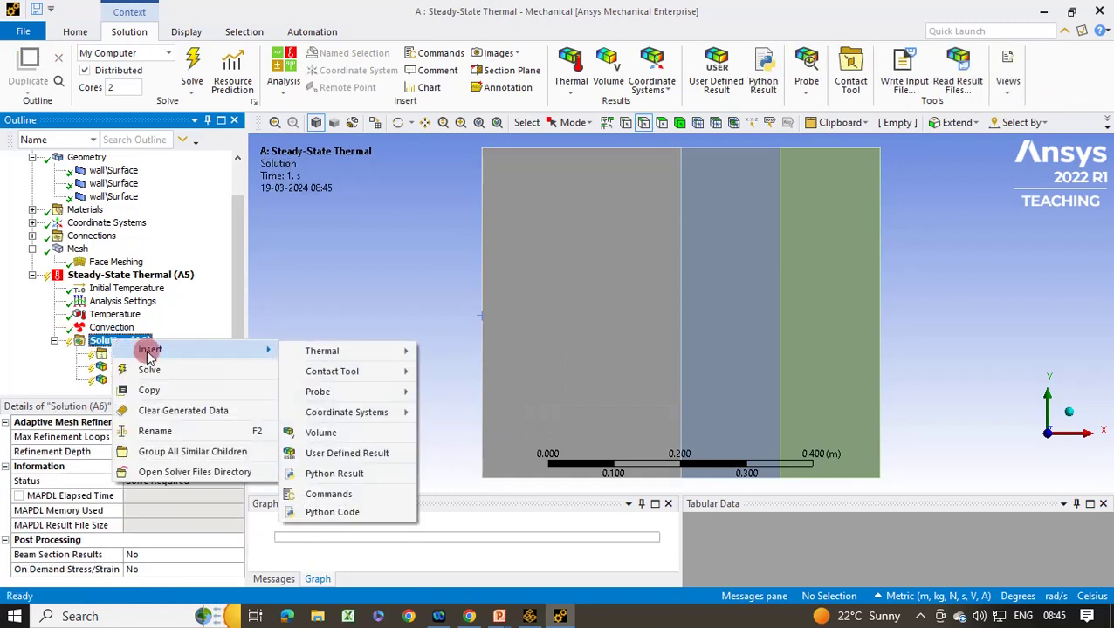
left_click(123, 368)
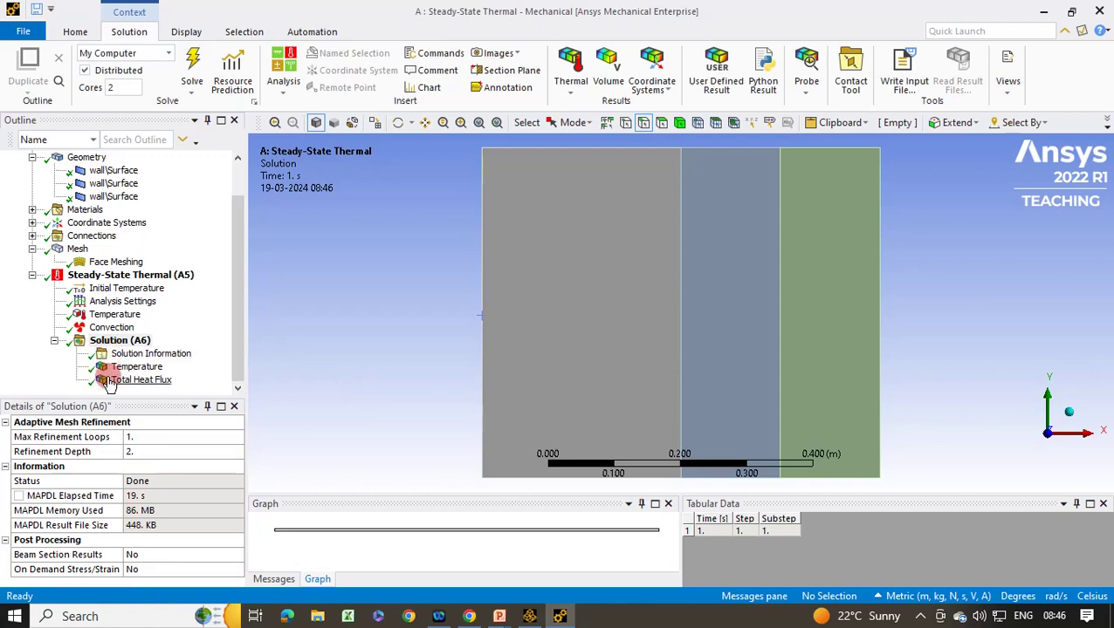
Step: Examine the solved Temperature contour plot and the Total Heat Flux plot of the wall
left_click(138, 368)
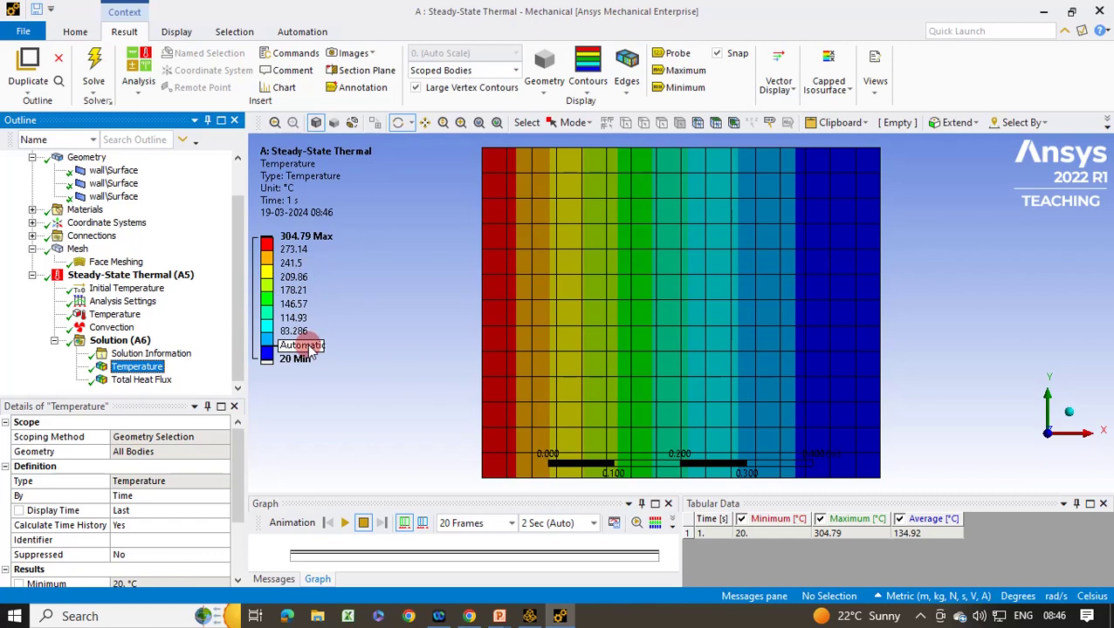
key("alt+Tab")
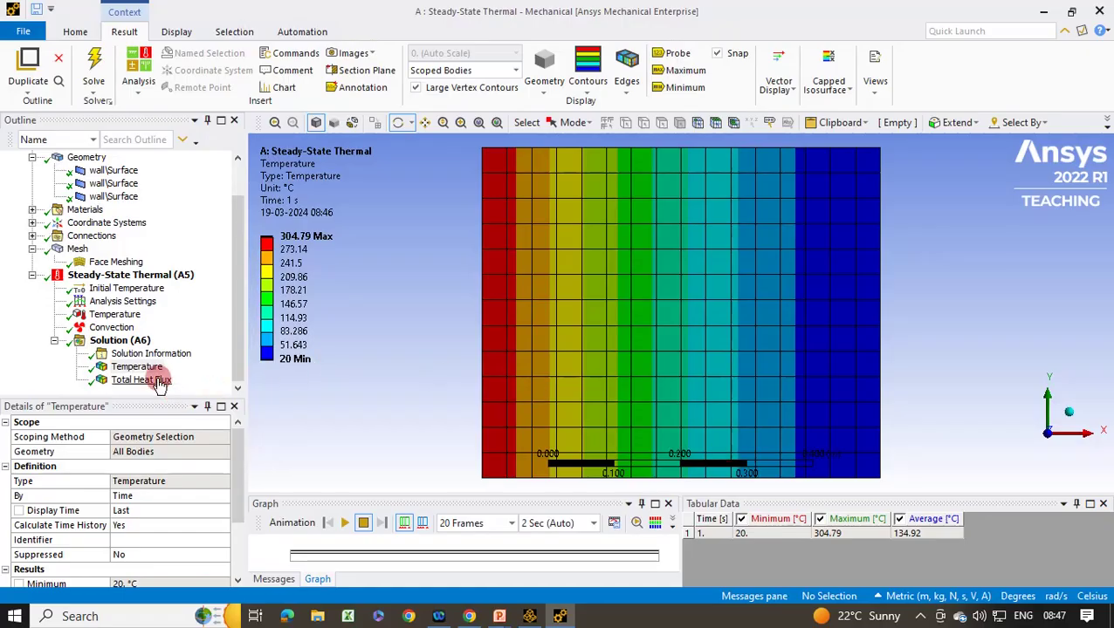
left_click(155, 380)
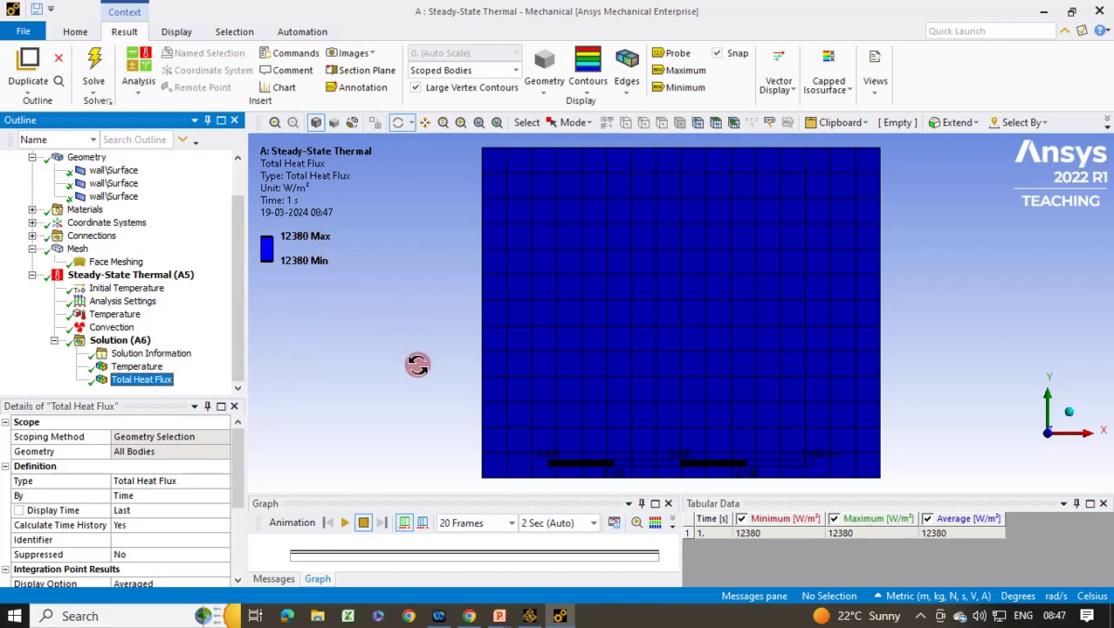
Step: Play the animation of the Temperature result and stop it
left_click(137, 366)
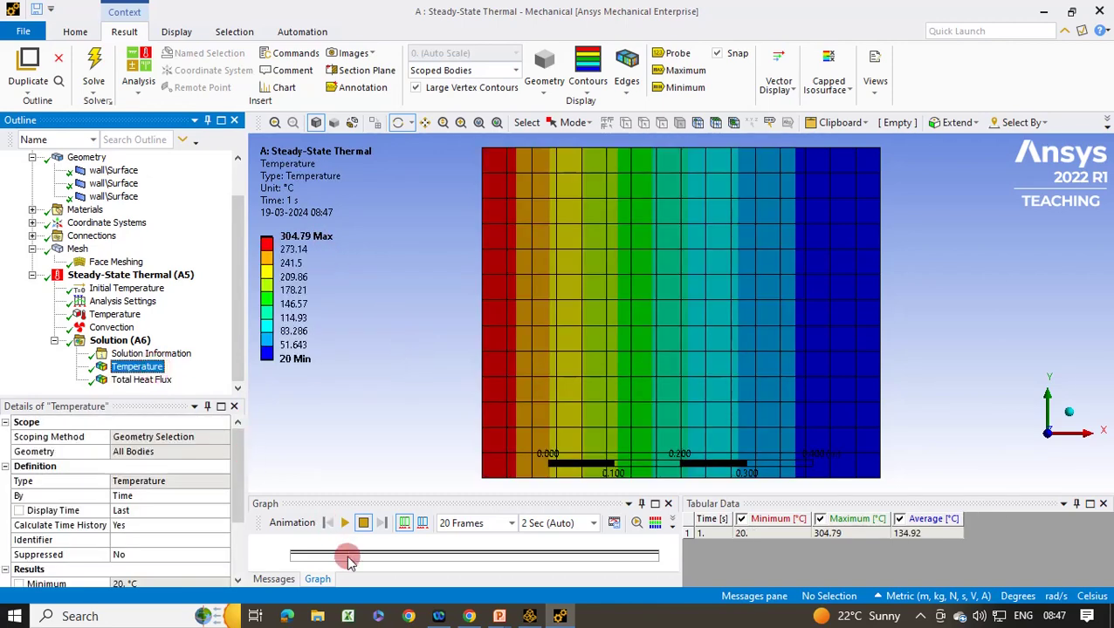
left_click(345, 523)
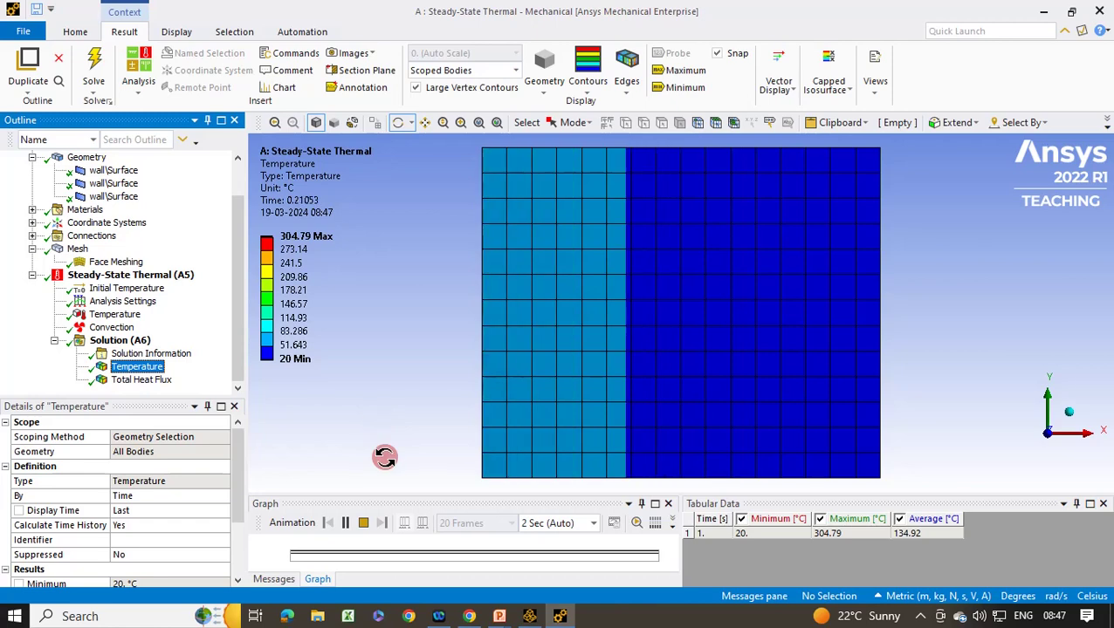
left_click(363, 523)
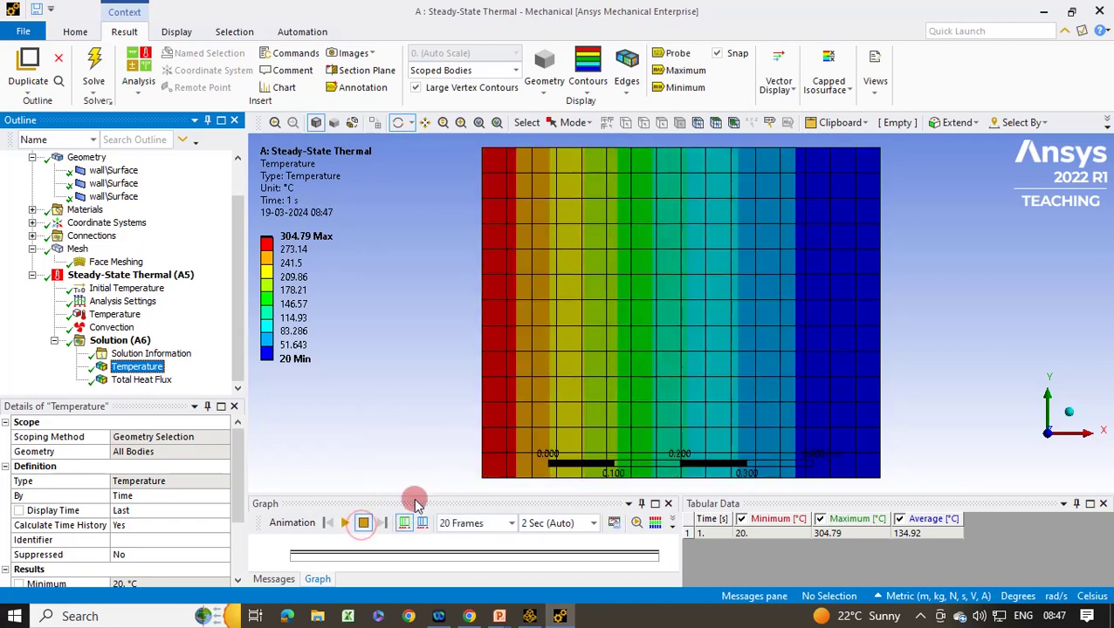
Step: Preview the Temperature plot as smooth contours, isolines and solid fill, and return it to contour bands
left_click(591, 90)
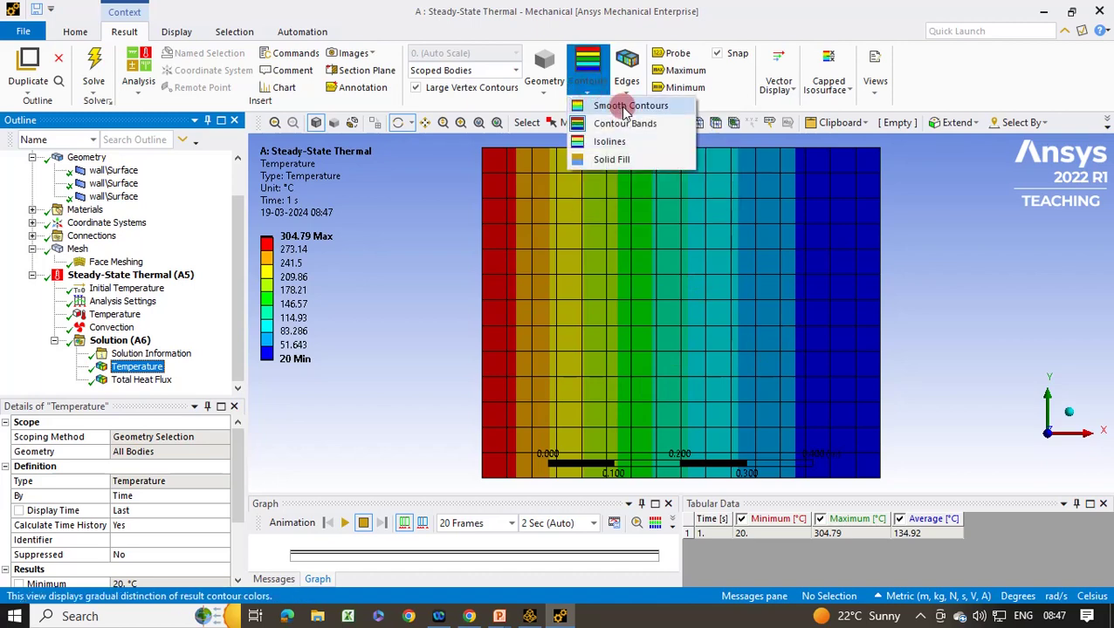
left_click(625, 107)
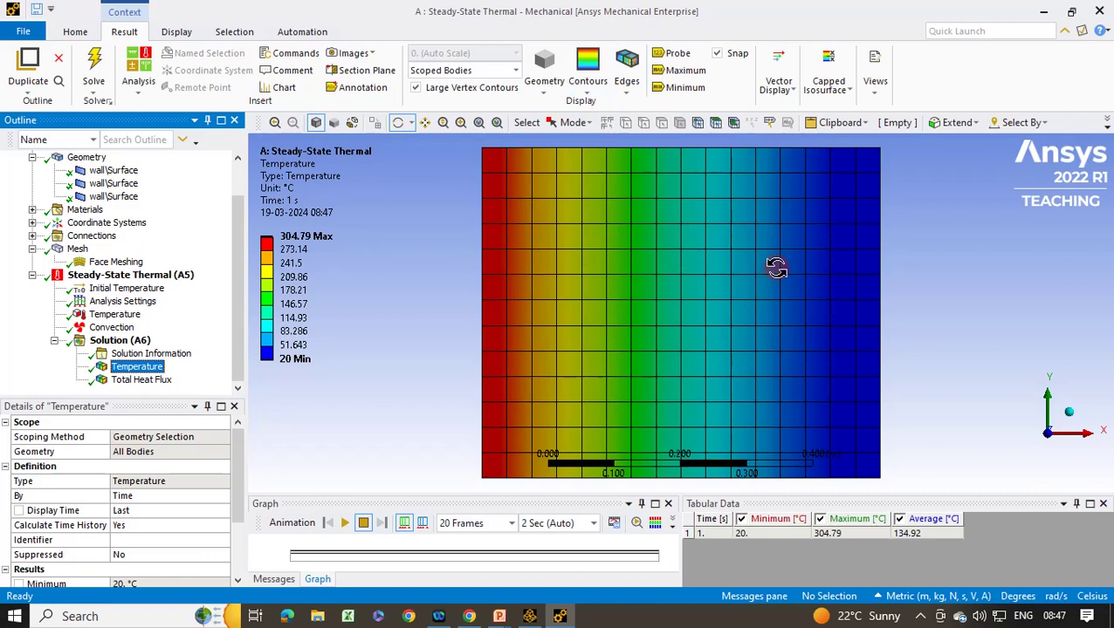
left_click(590, 91)
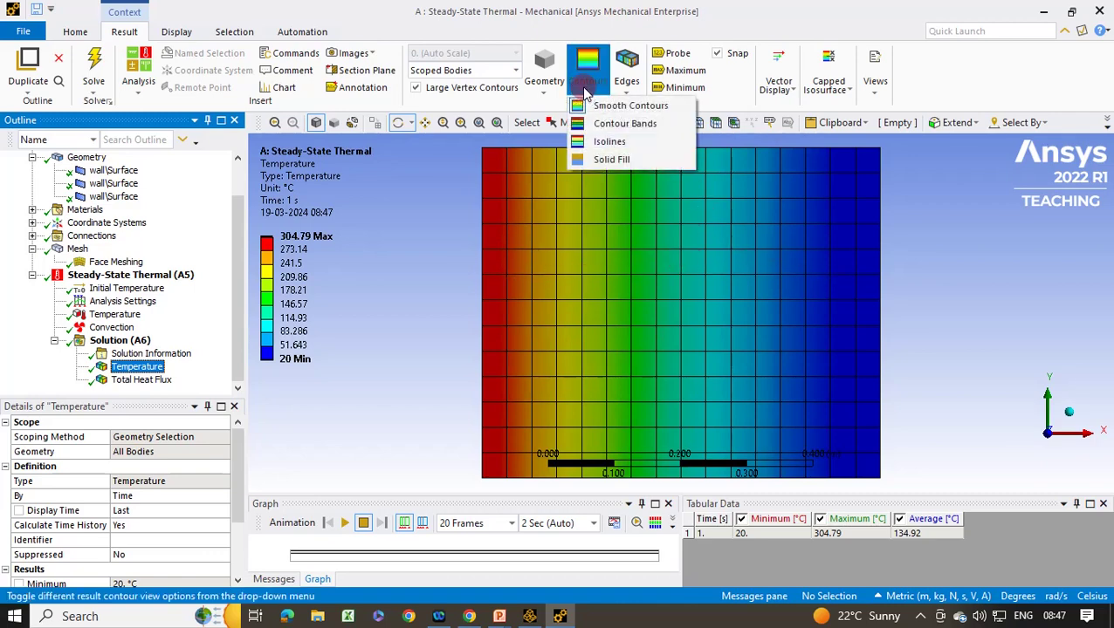
left_click(607, 144)
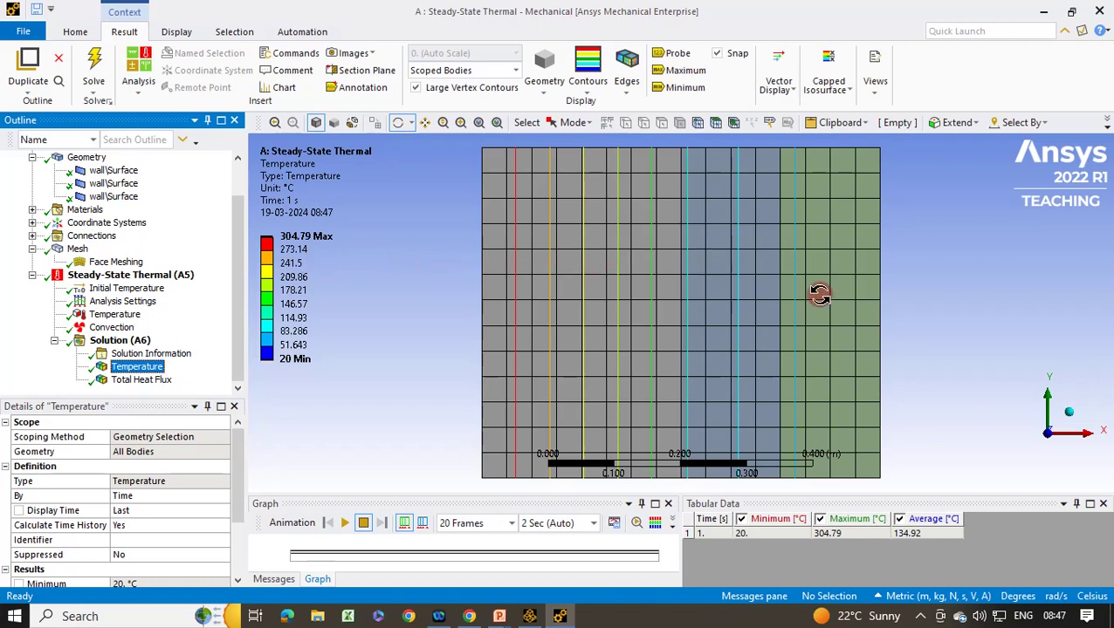
left_click(586, 91)
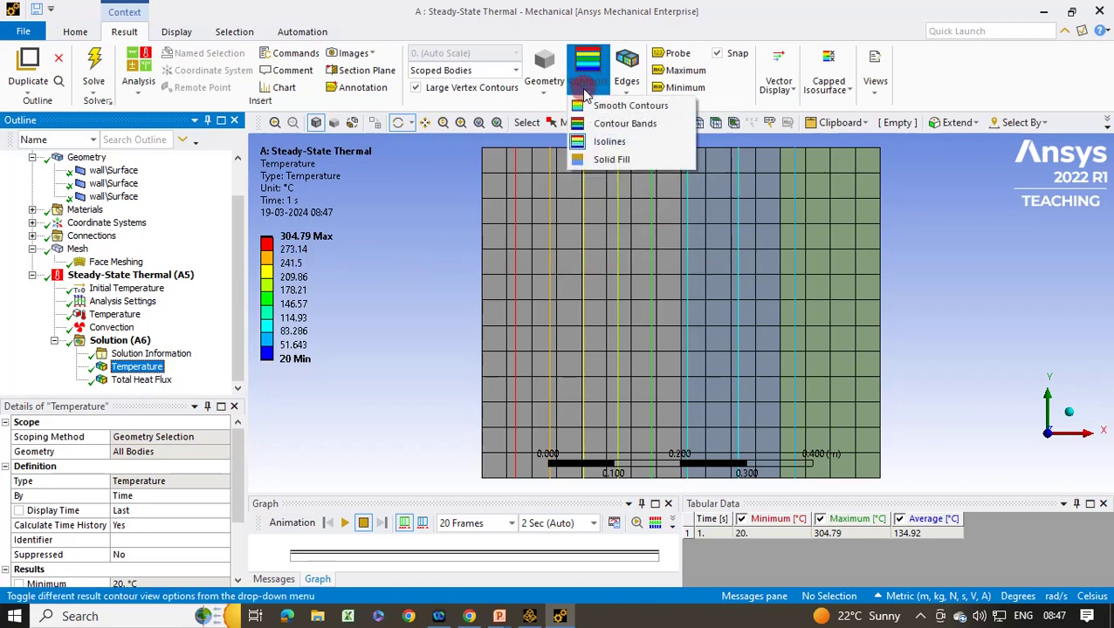
left_click(629, 160)
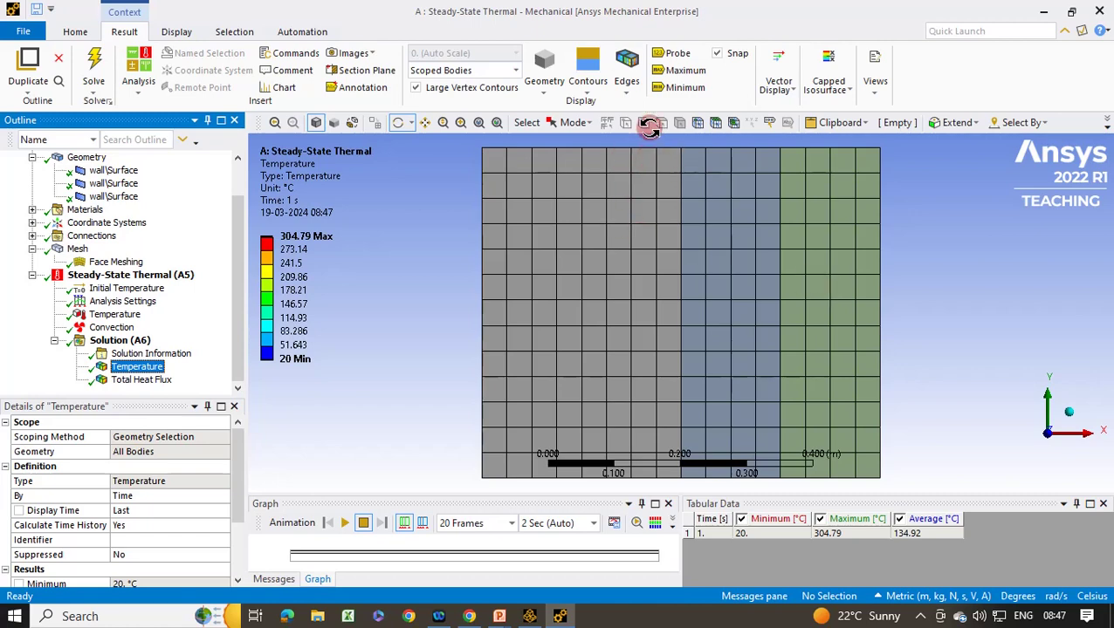
left_click(586, 96)
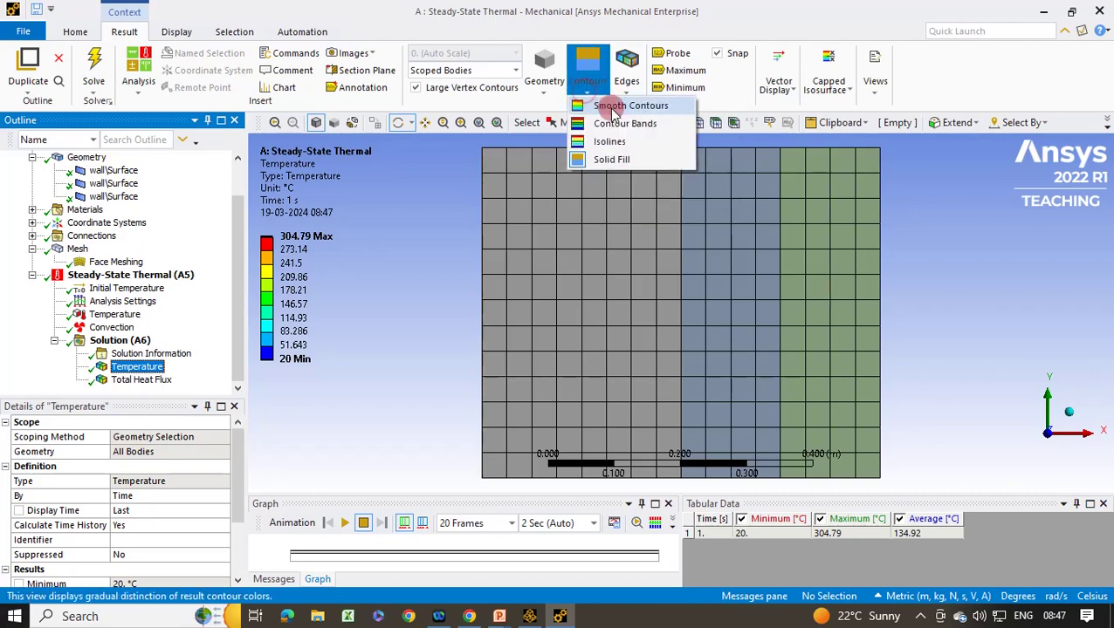
left_click(612, 106)
left_click(587, 91)
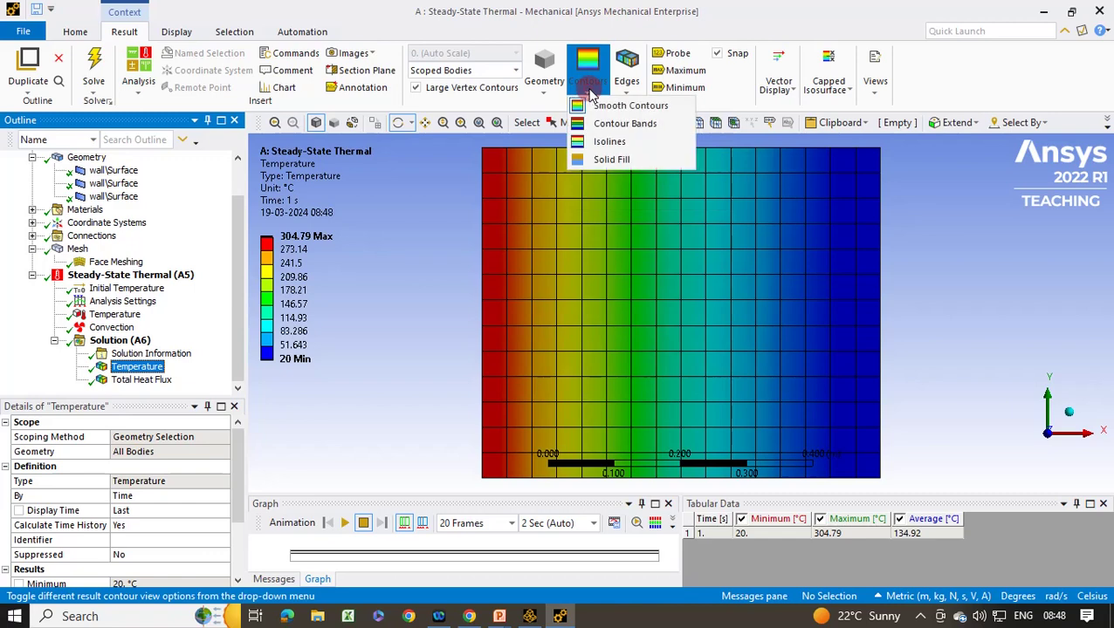
left_click(603, 125)
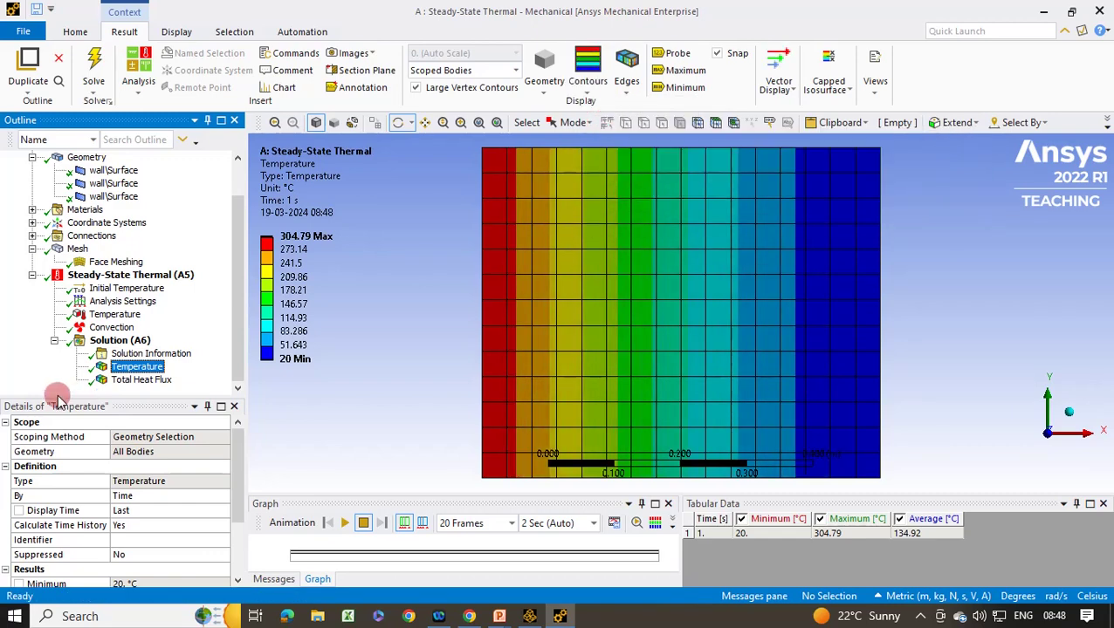
Step: Show the Total Heat Flux result as vectors
left_click(143, 382)
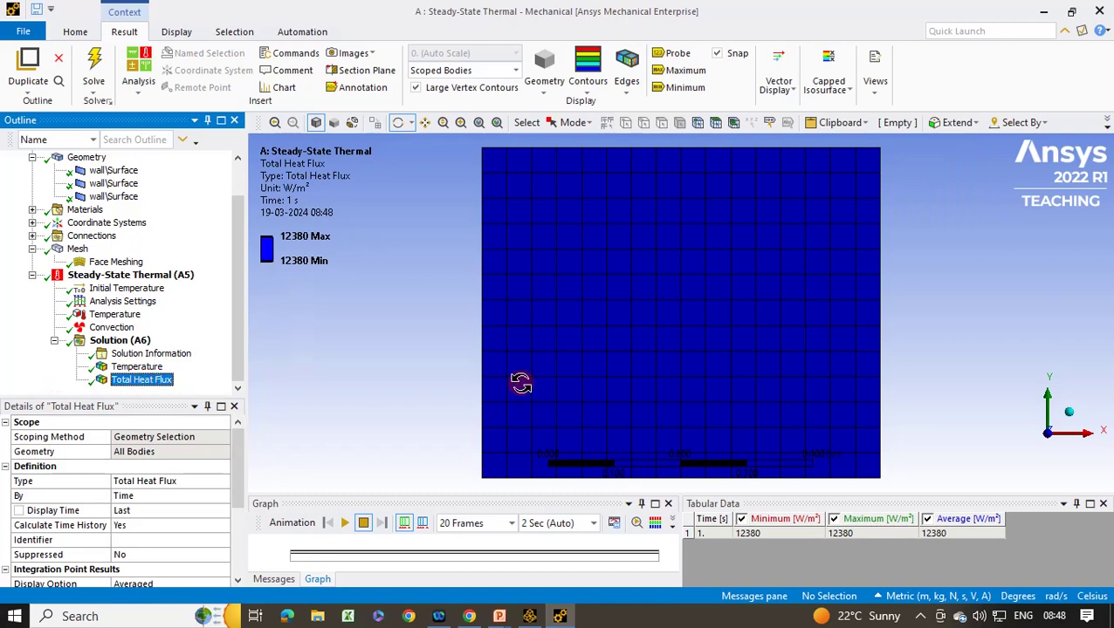
left_click(783, 85)
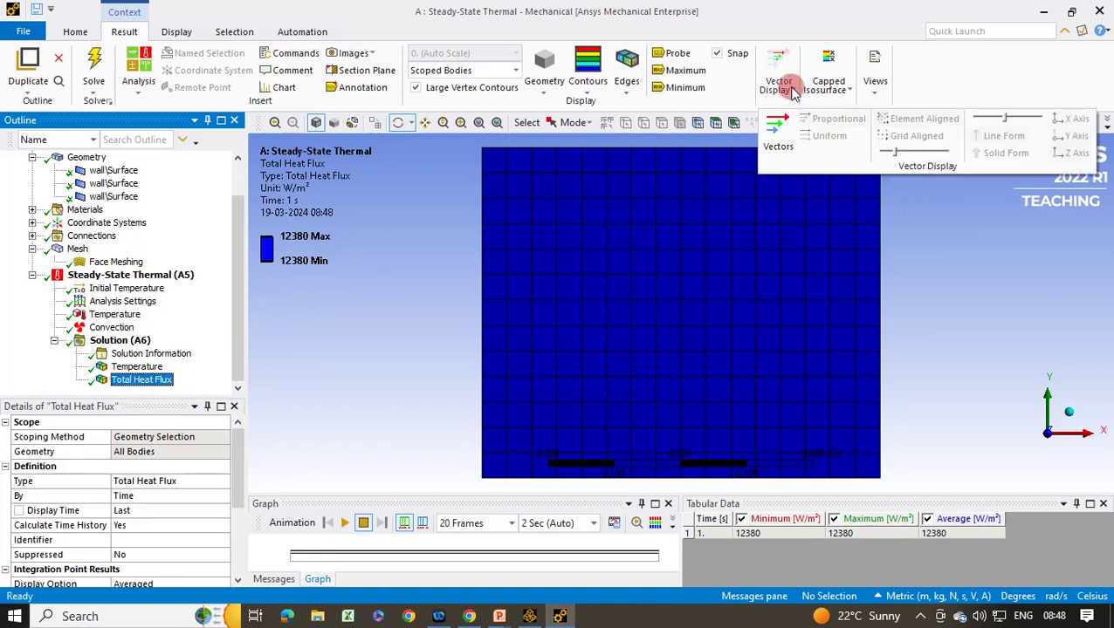
left_click(780, 129)
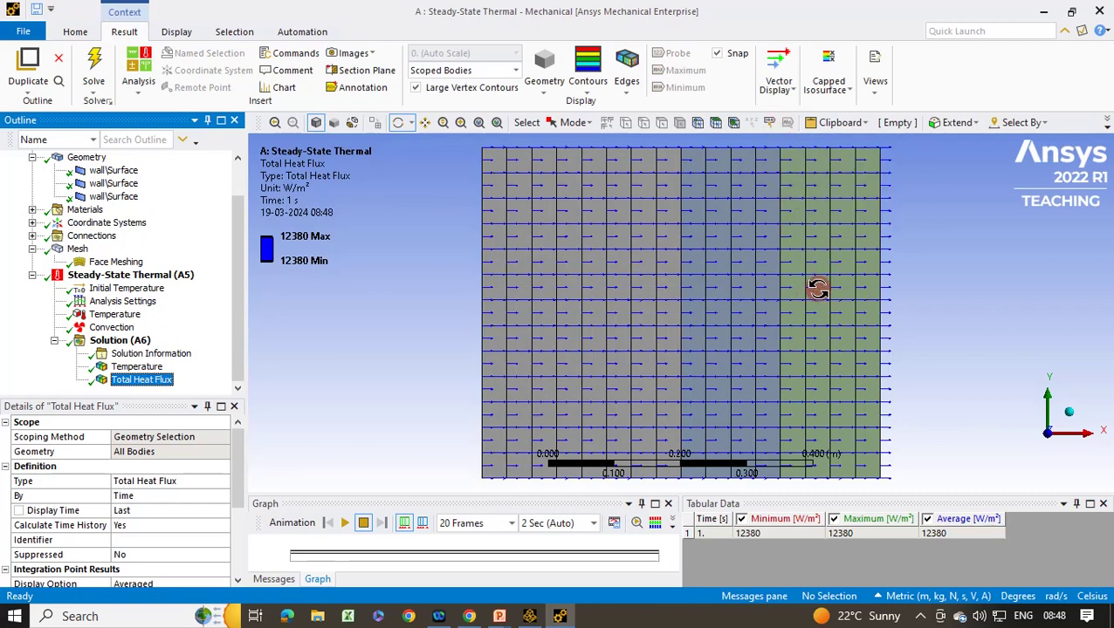
Step: Set the heat flux vectors to uniform length and solid form, and inspect them in an isometric view
left_click(795, 89)
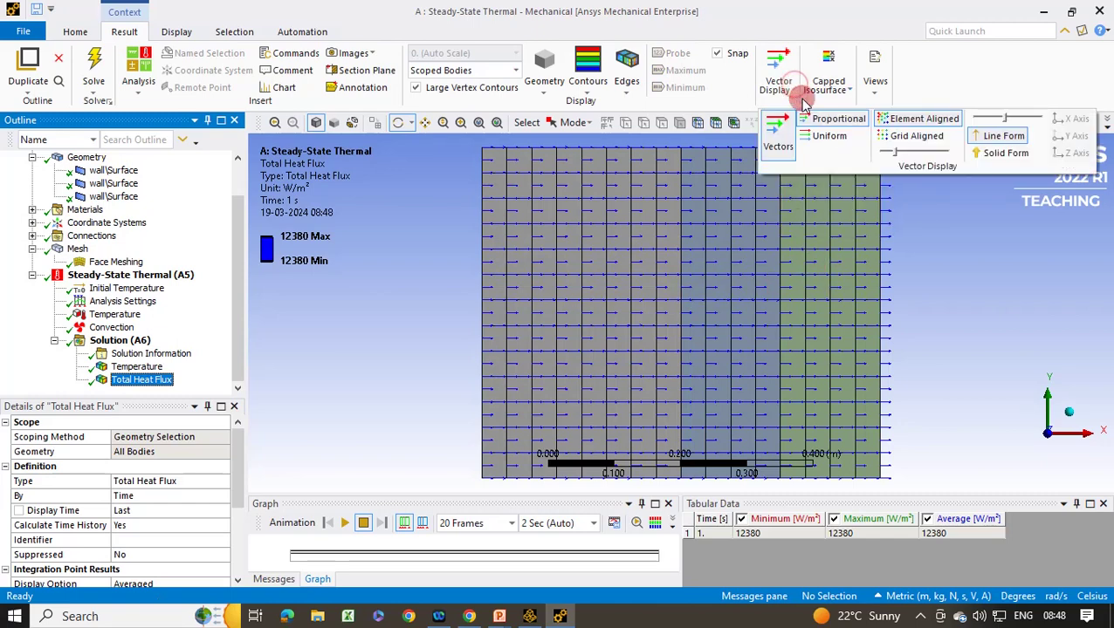
left_click(829, 138)
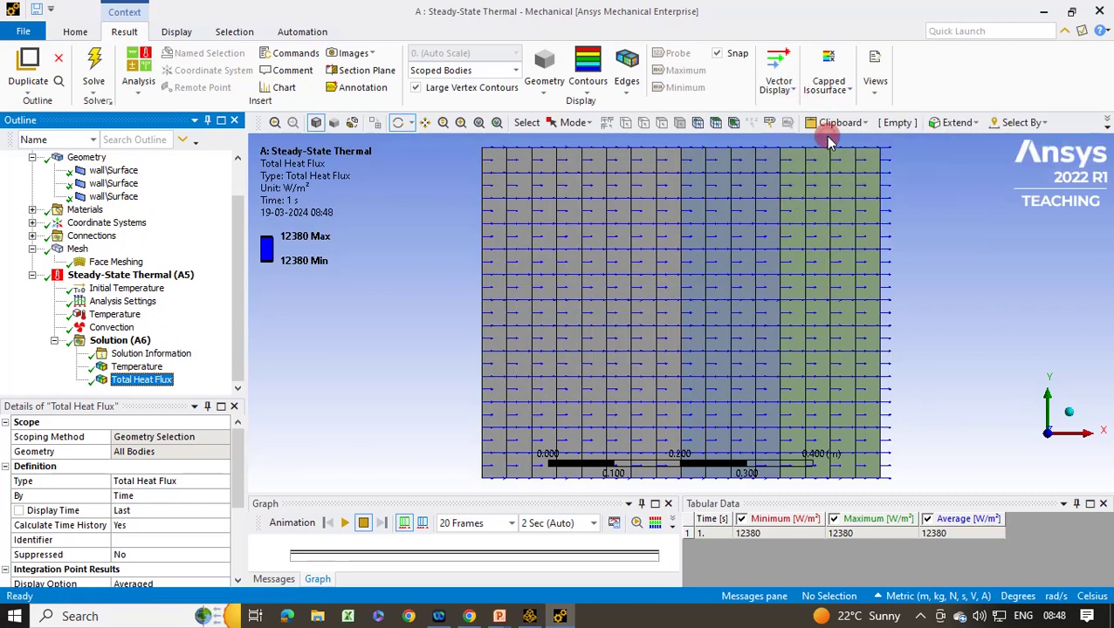
left_click(795, 89)
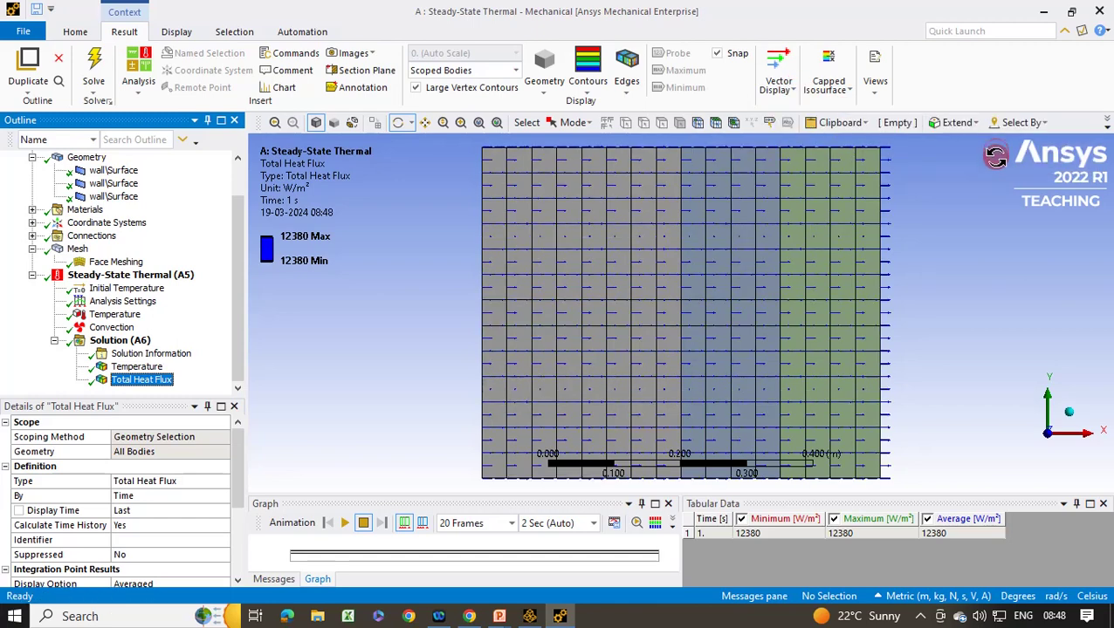
left_click(1072, 416)
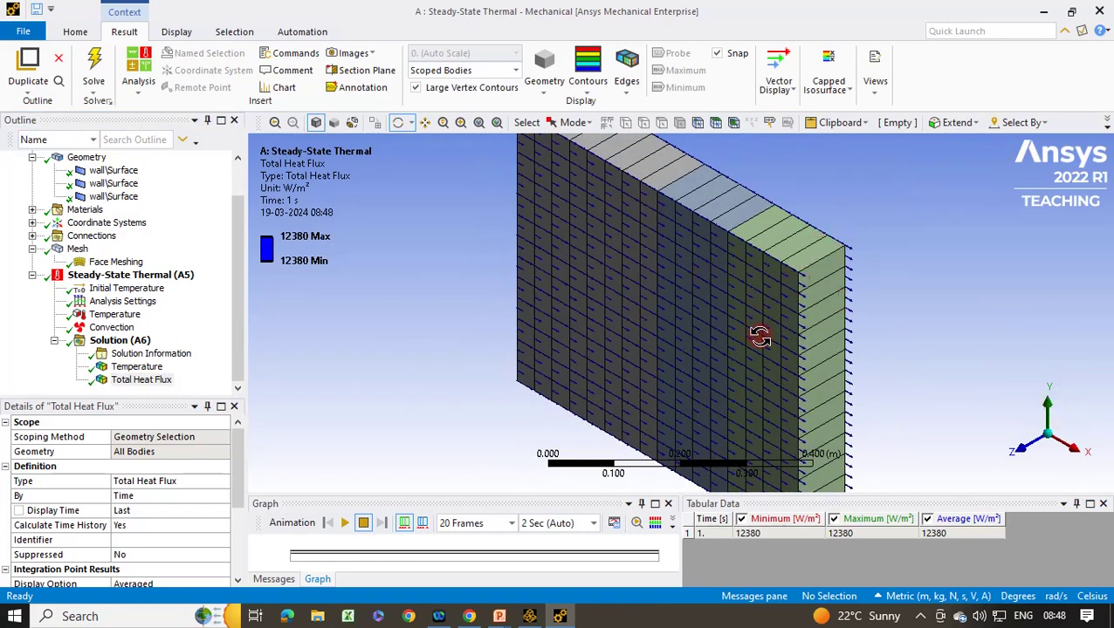
left_click(788, 95)
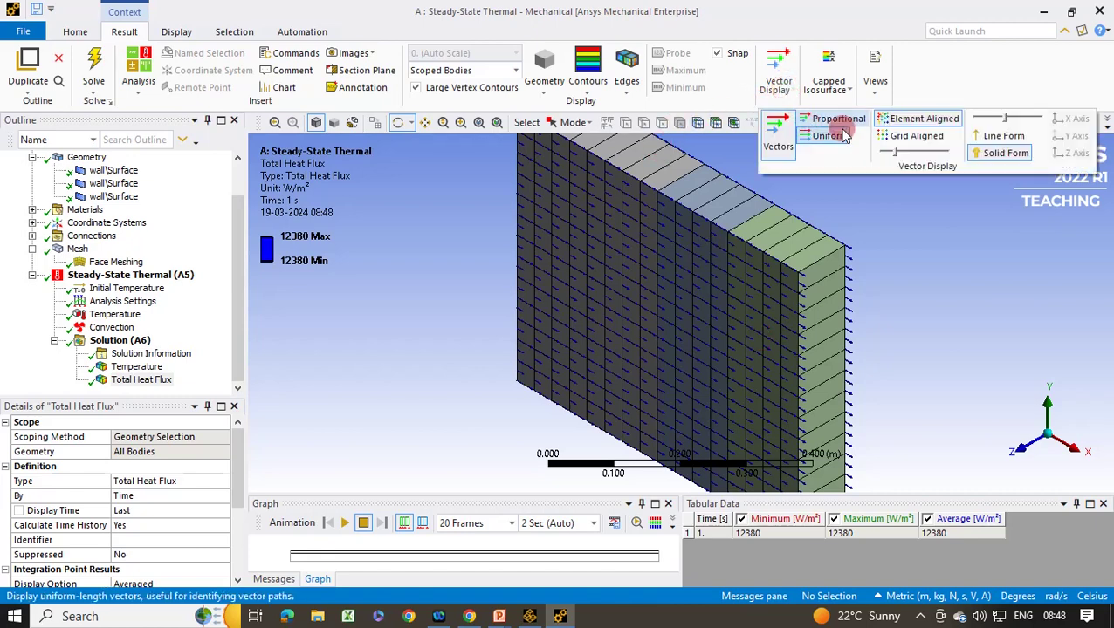
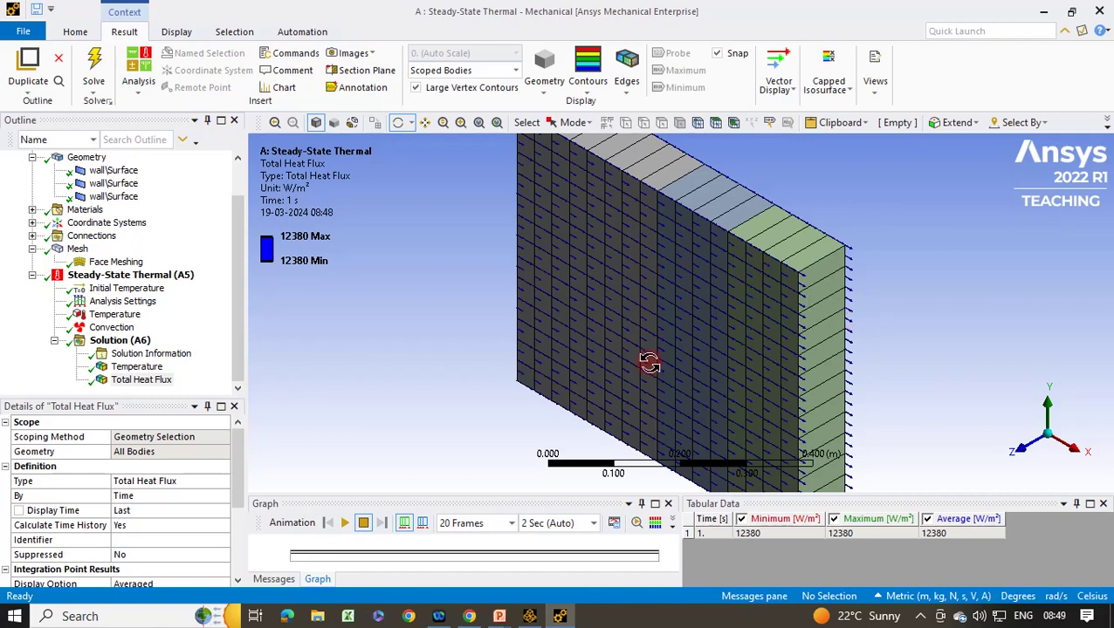
Step: Display the Temperature result in the front XY view and check the legend's maximum value
left_click(137, 367)
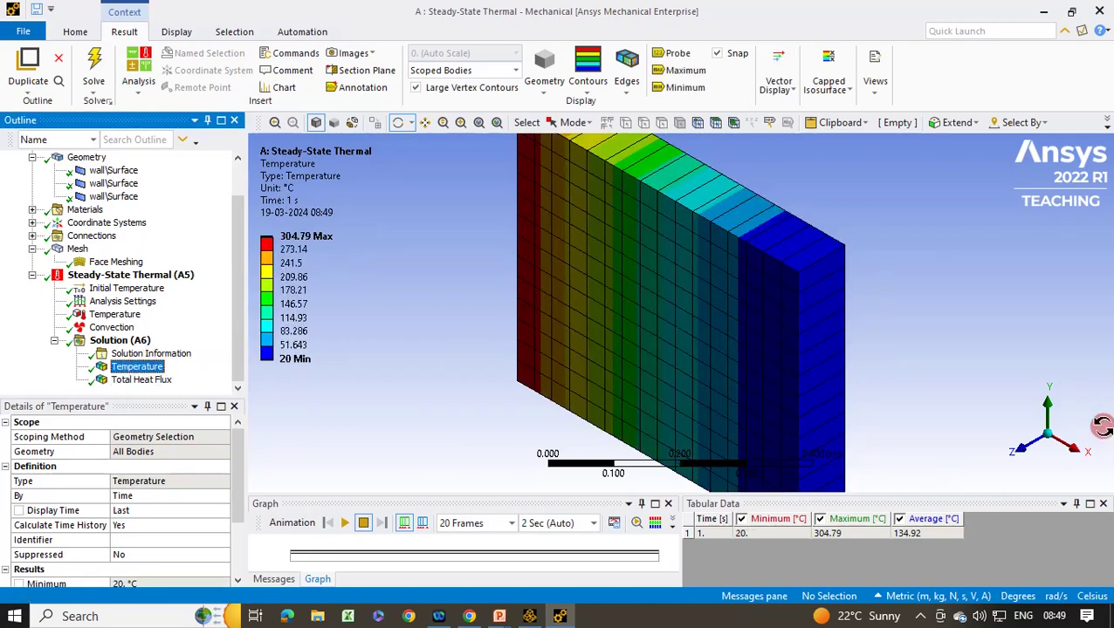
left_click(1023, 450)
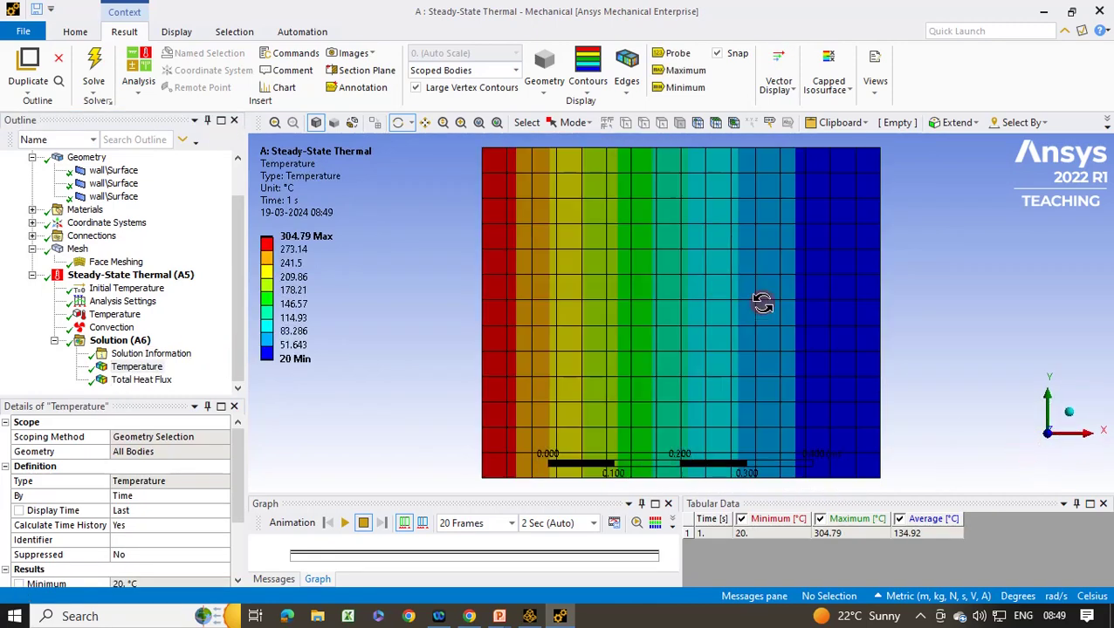
left_click(310, 234)
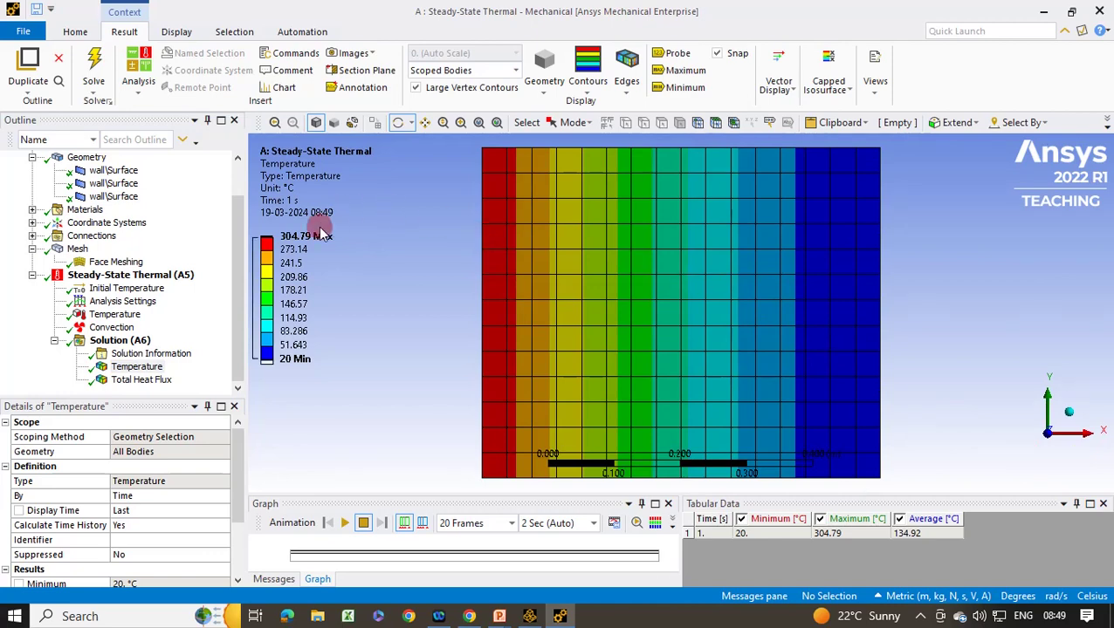
Step: Check the minimum value in the Temperature result's legend
left_click(313, 361)
left_click(385, 395)
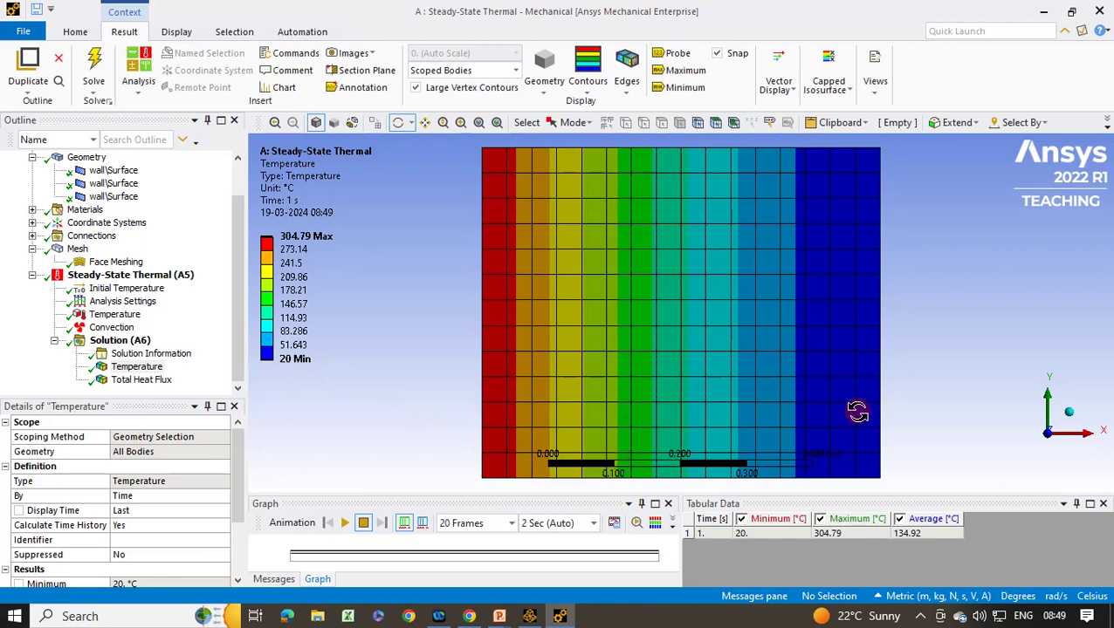
Step: Insert a Path as construction geometry under Model (A4)
left_click_drag(241, 293, 246, 237)
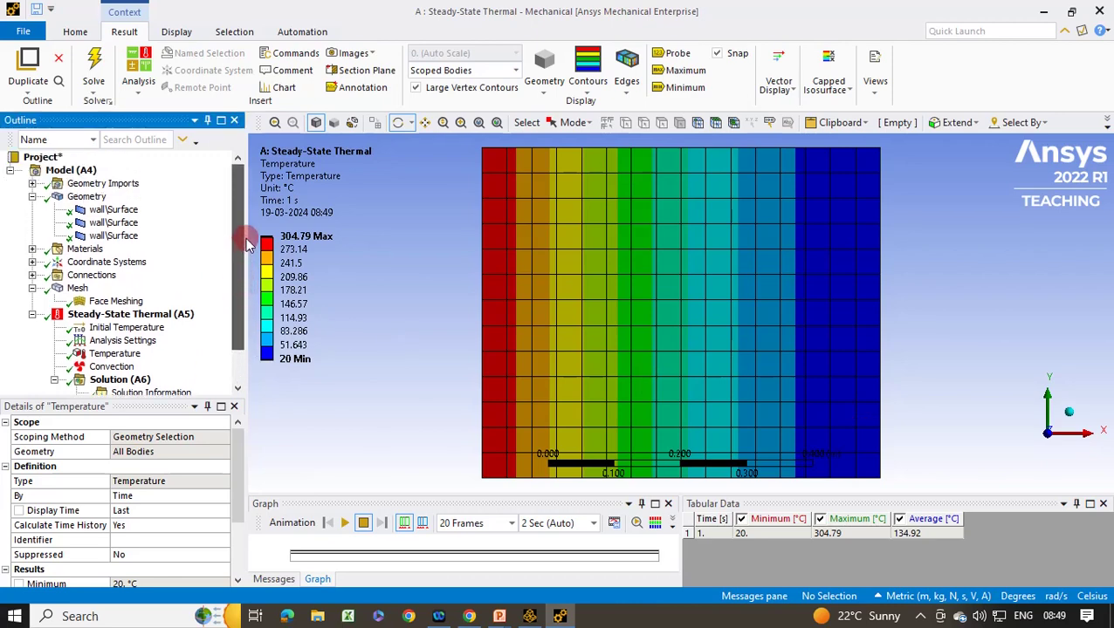
right_click(49, 172)
mouse_move(82, 178)
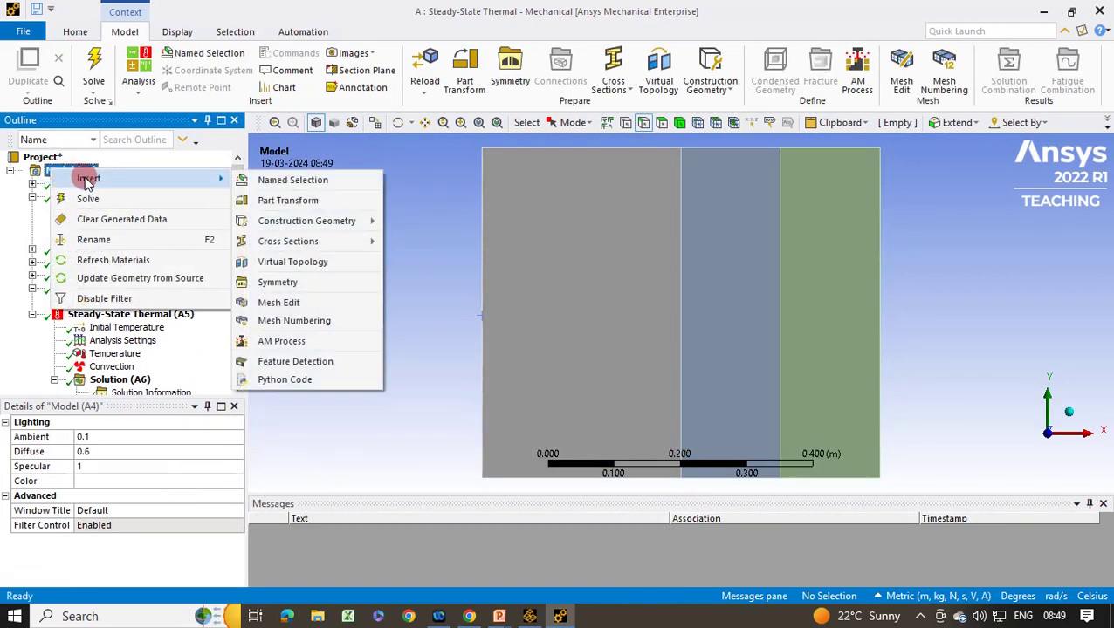
mouse_move(343, 220)
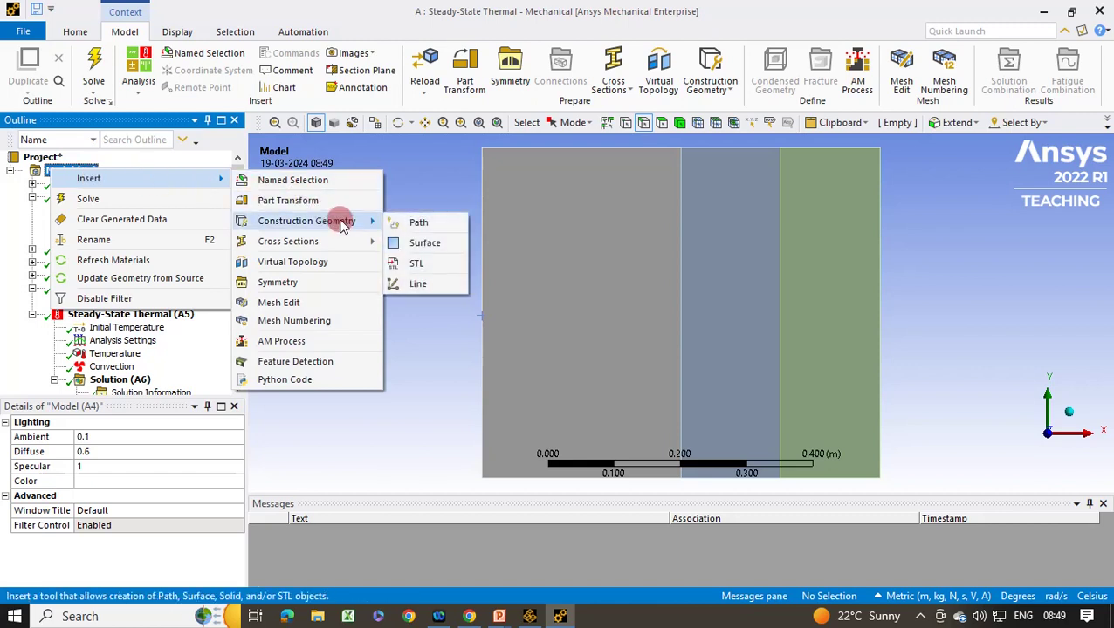
left_click(428, 229)
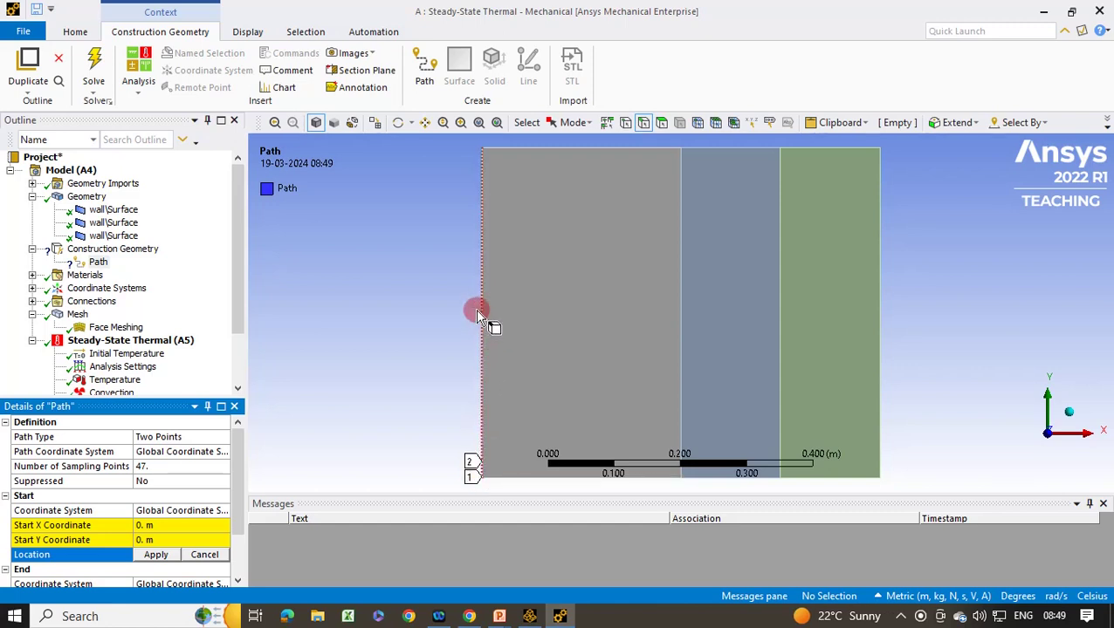
Step: Set the path's Start Y Coordinate to 0.25 m, at mid-height of the wall's outer edge
left_click(687, 353)
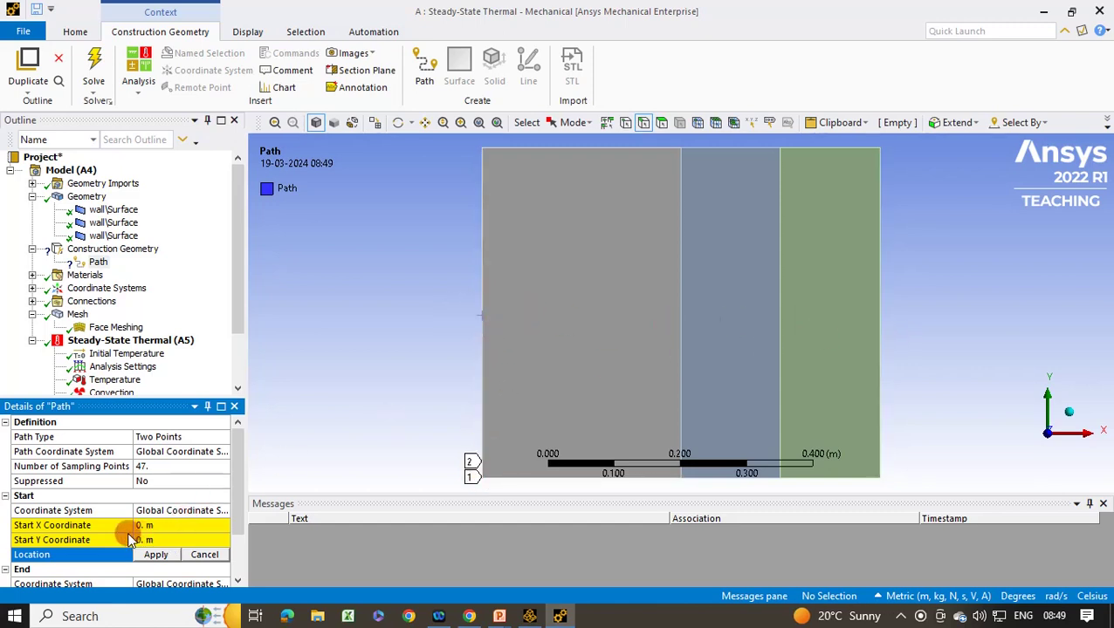
left_click(183, 542)
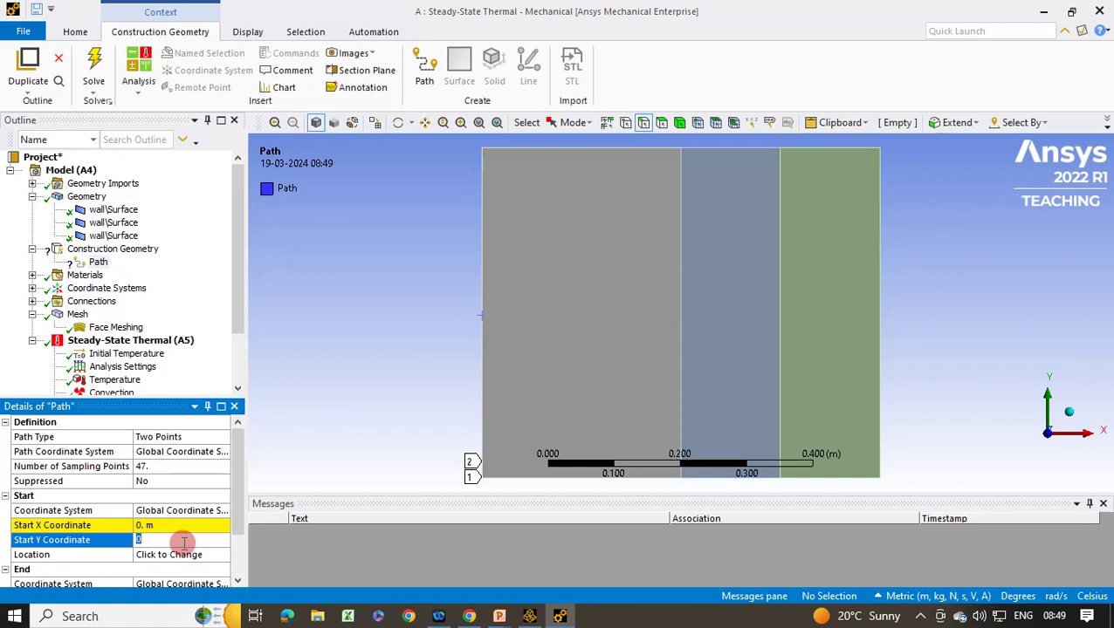
type(".25")
key("Return")
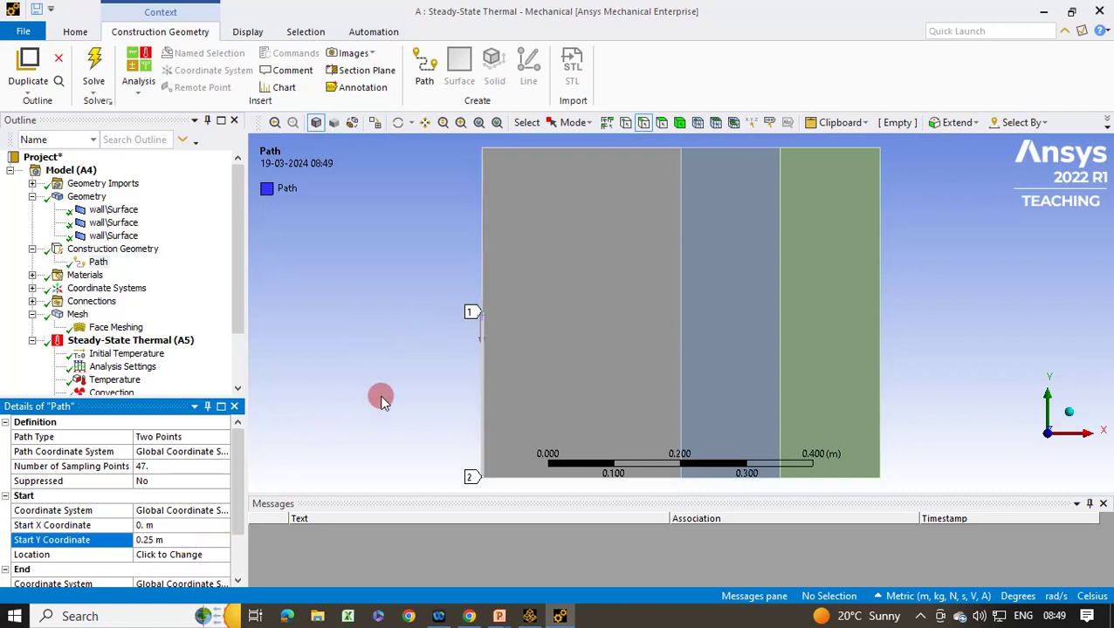
Step: Set the path's end point to X 0.6 m and Y 0.25 m so it crosses all three layers
left_click_drag(239, 487, 238, 522)
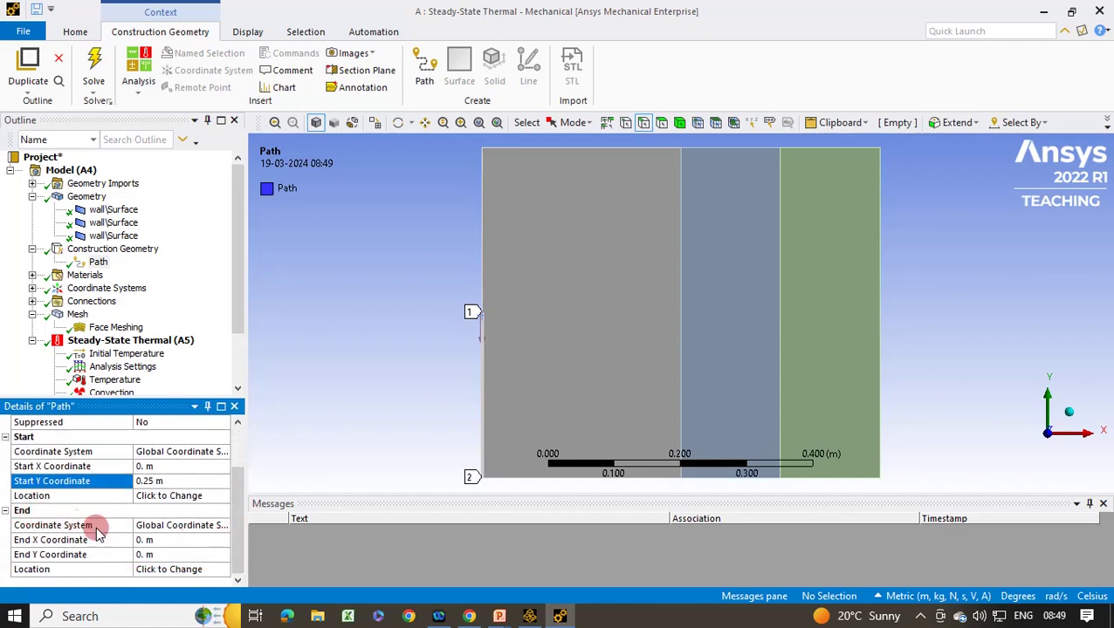
left_click(146, 542)
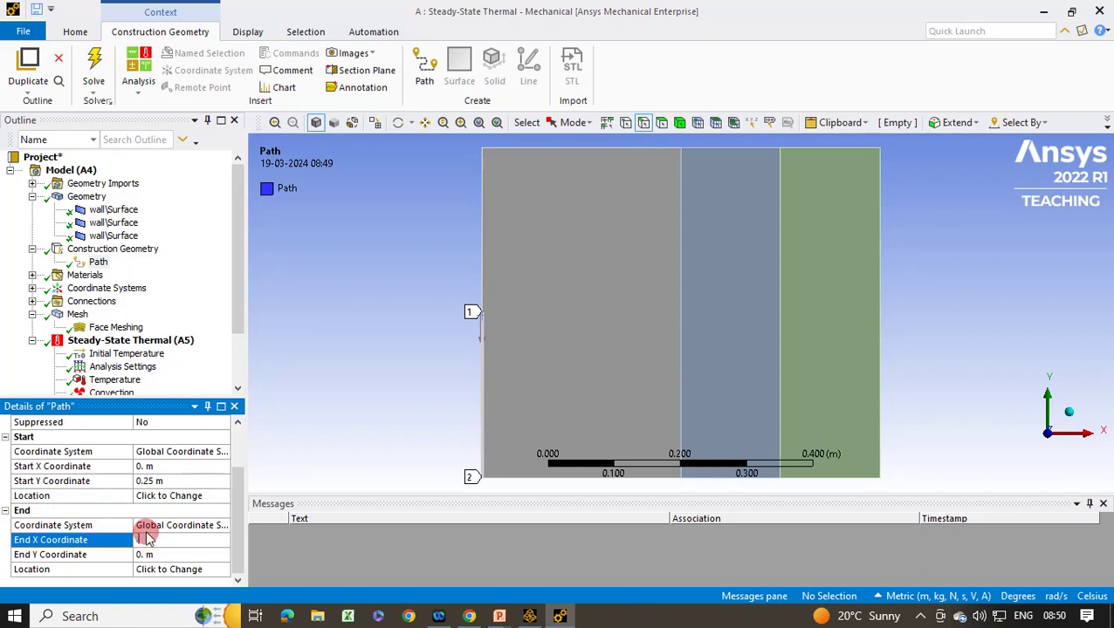
left_click(154, 551)
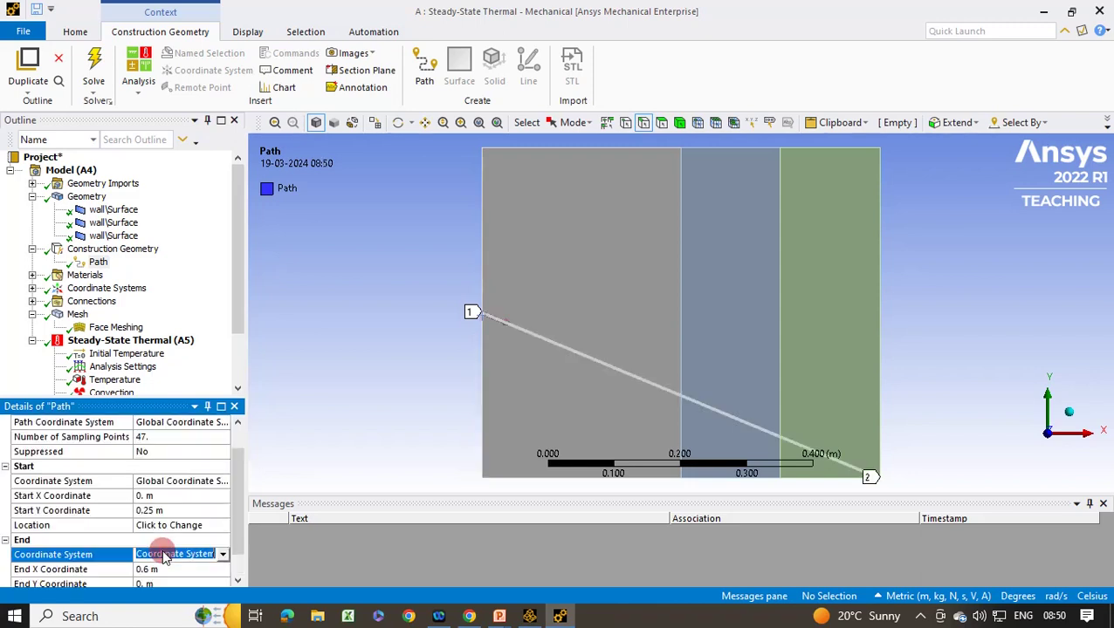
left_click(179, 584)
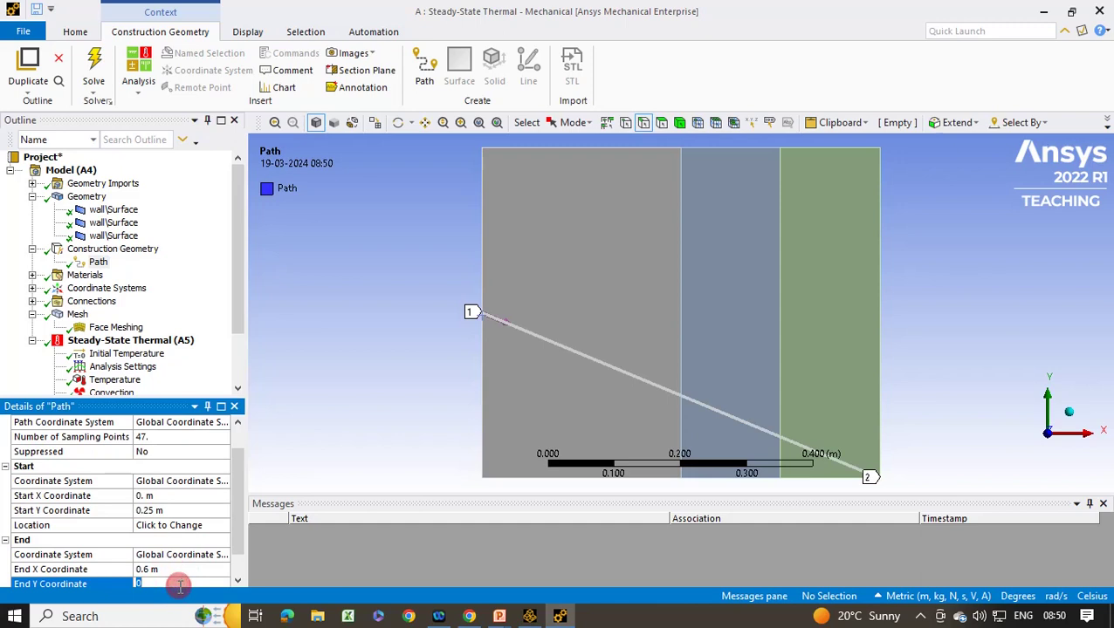
type(".25")
key("Return")
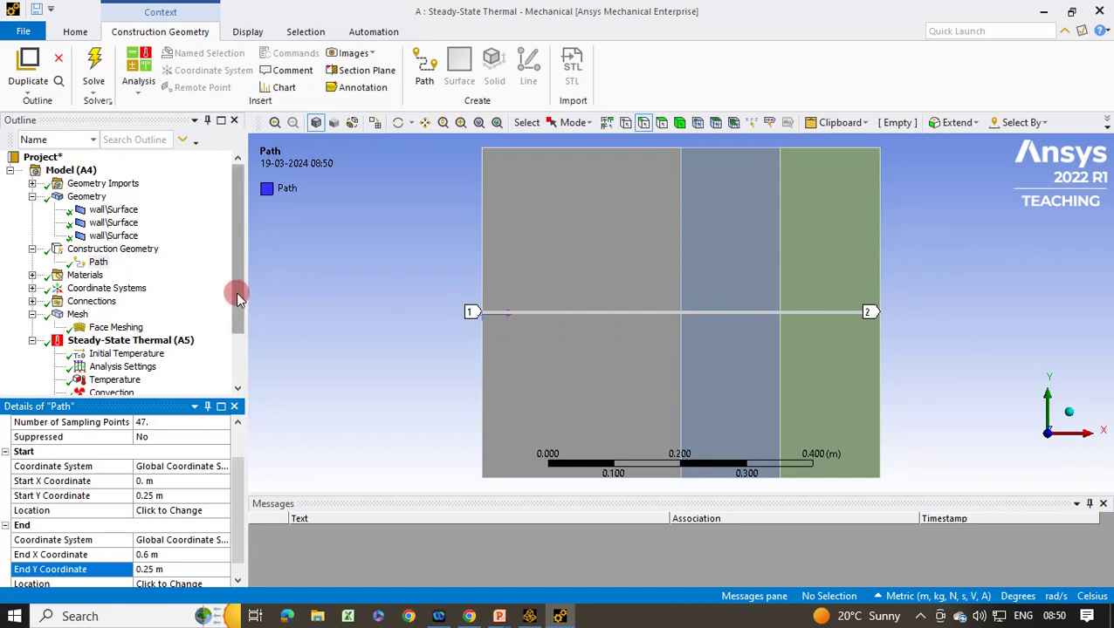
Step: Insert a second thermal Temperature result under Solution (A6)
left_click_drag(241, 299, 239, 323)
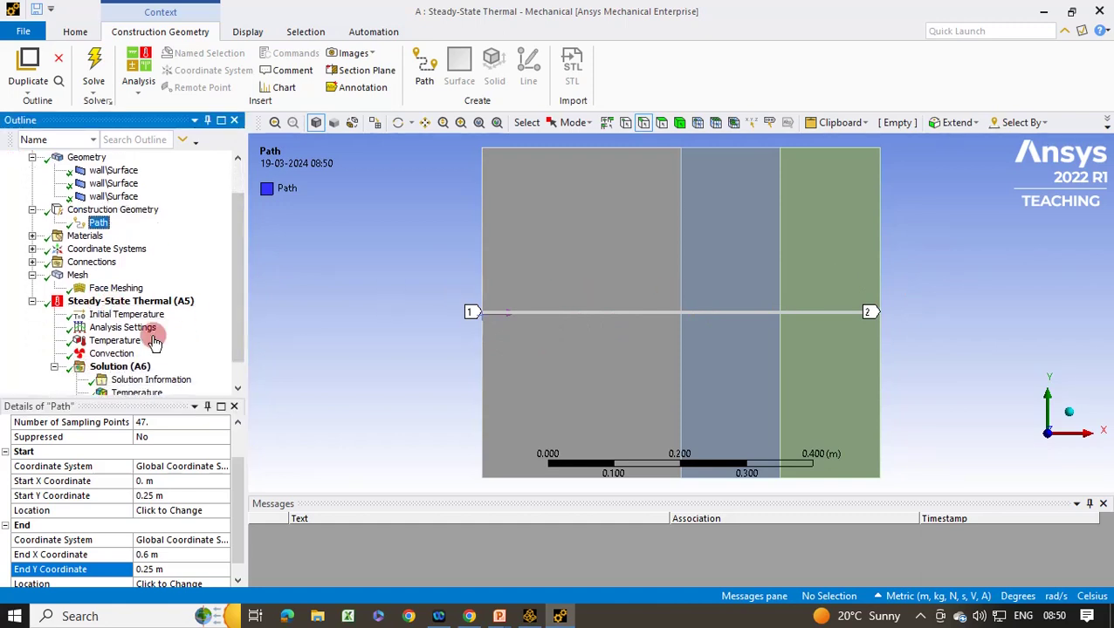
left_click(133, 367)
right_click(132, 367)
mouse_move(169, 374)
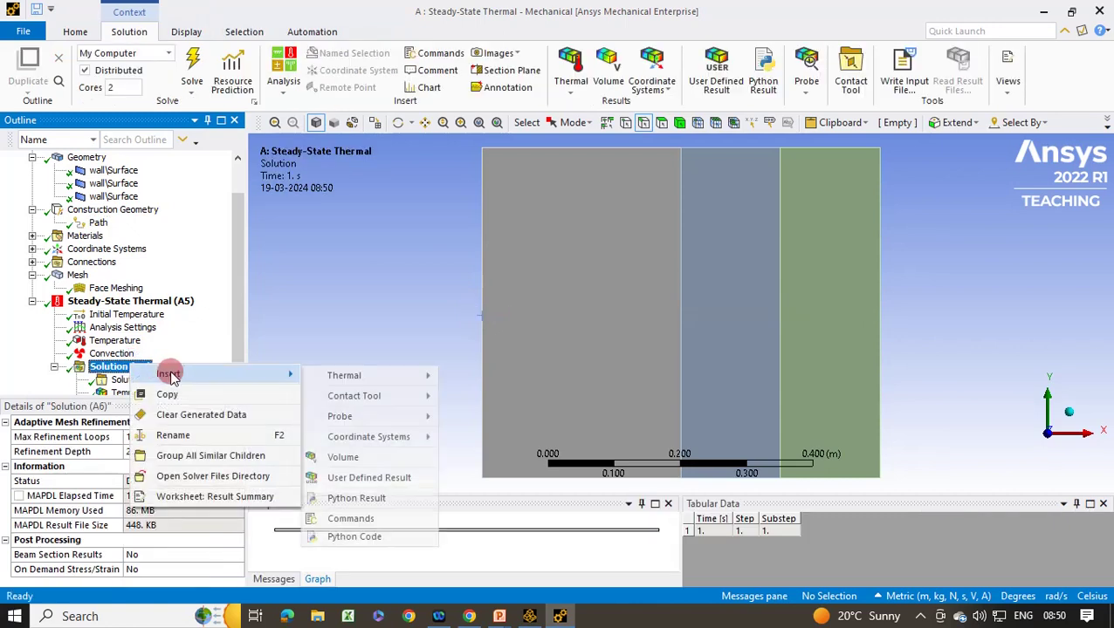
mouse_move(343, 376)
left_click(489, 377)
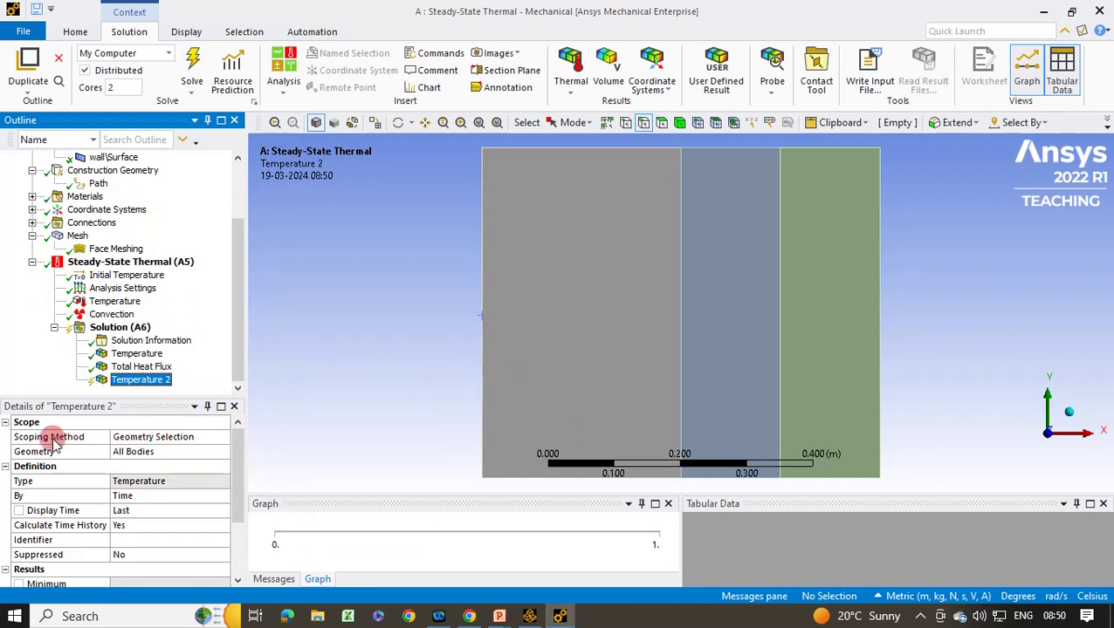
Step: Set the Temperature 2 result's scoping method to Path and assign the horizontal path across the wall
left_click(154, 441)
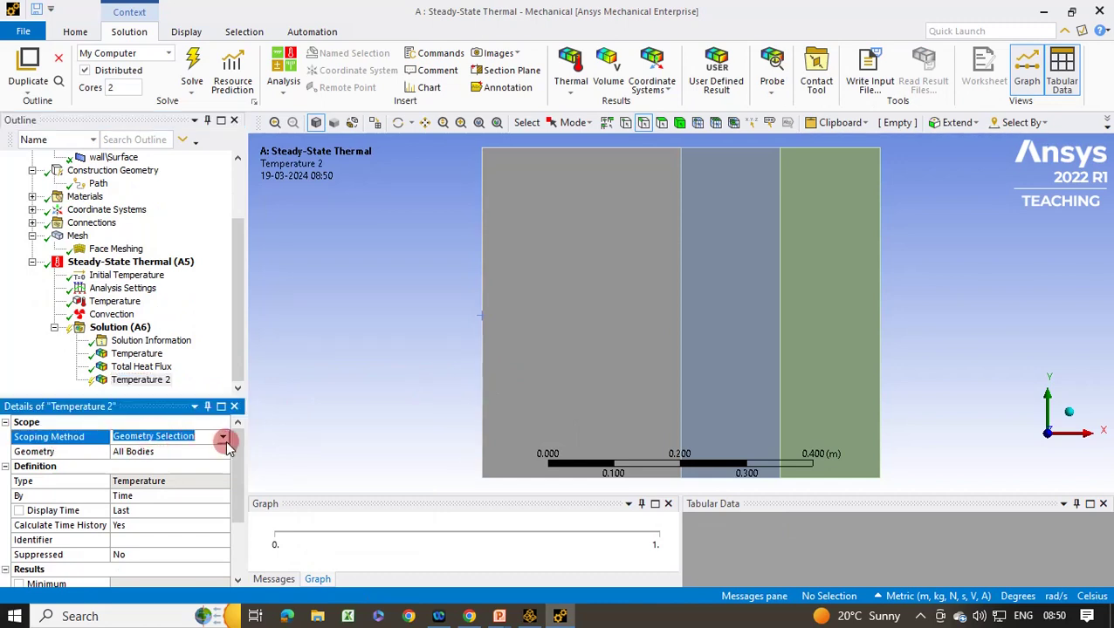
left_click(225, 441)
left_click(204, 472)
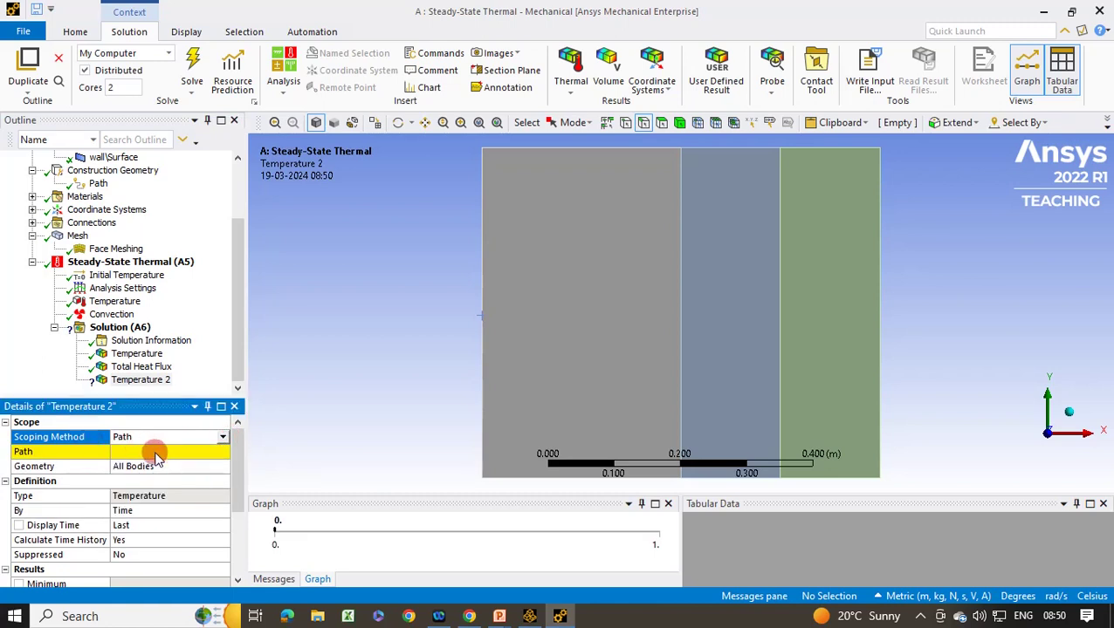
left_click(166, 451)
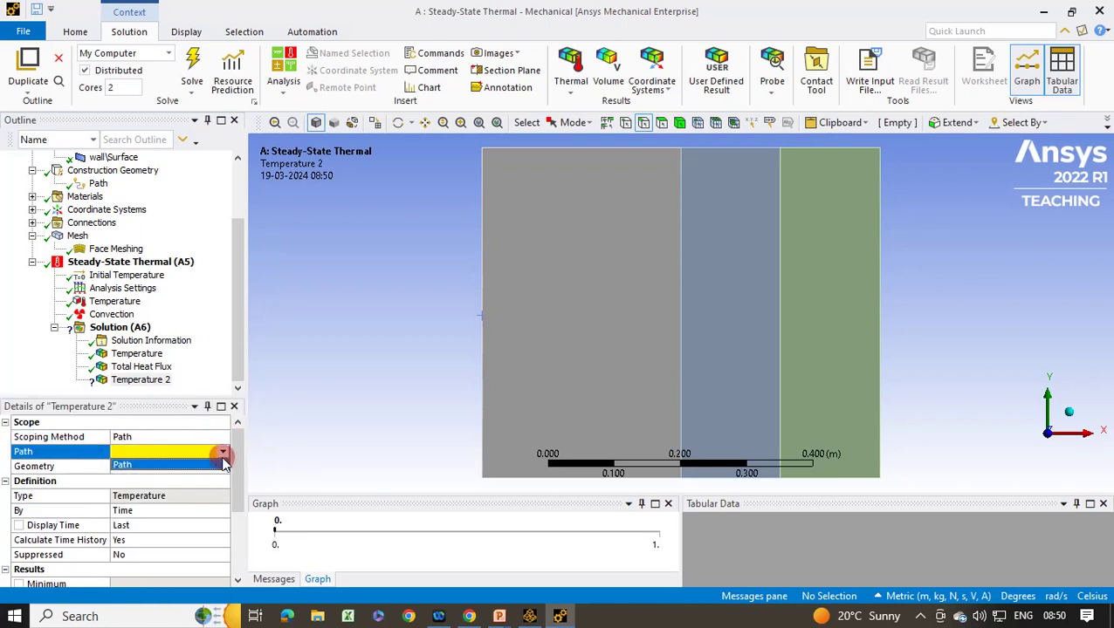
left_click(223, 452)
left_click(214, 465)
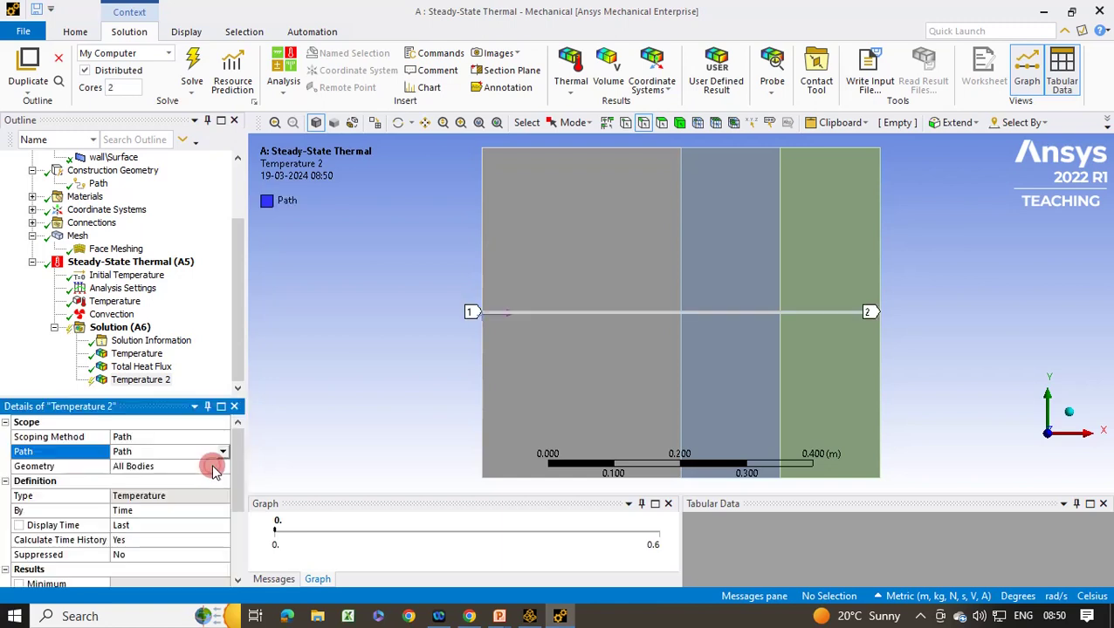
Step: Evaluate all results and display Temperature 2 with an enlarged graph and table of temperature along the path
right_click(124, 329)
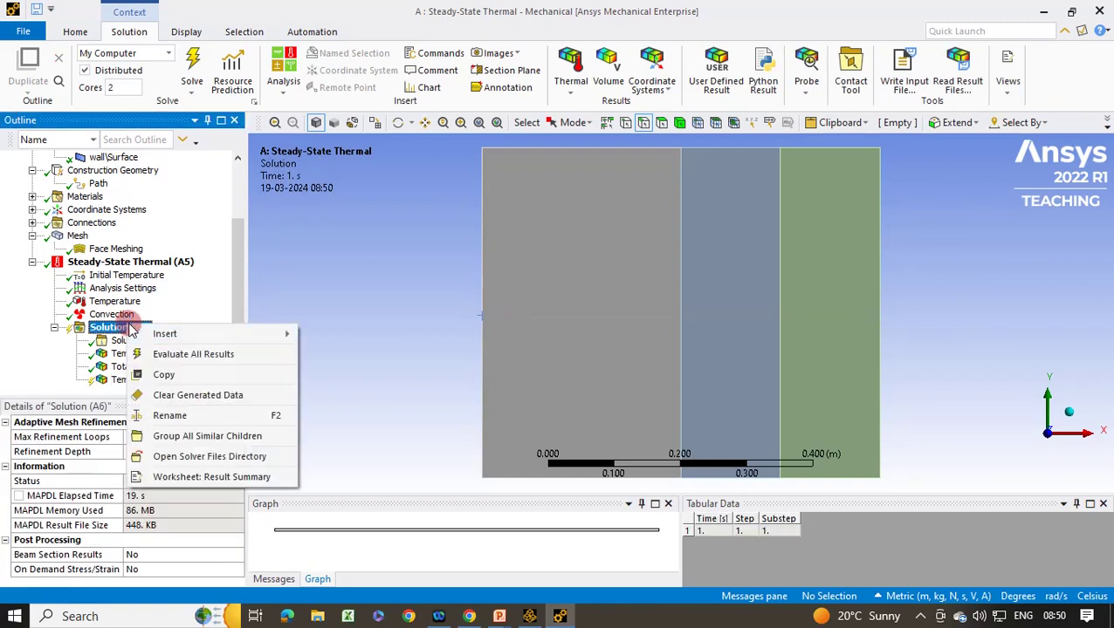
left_click(185, 354)
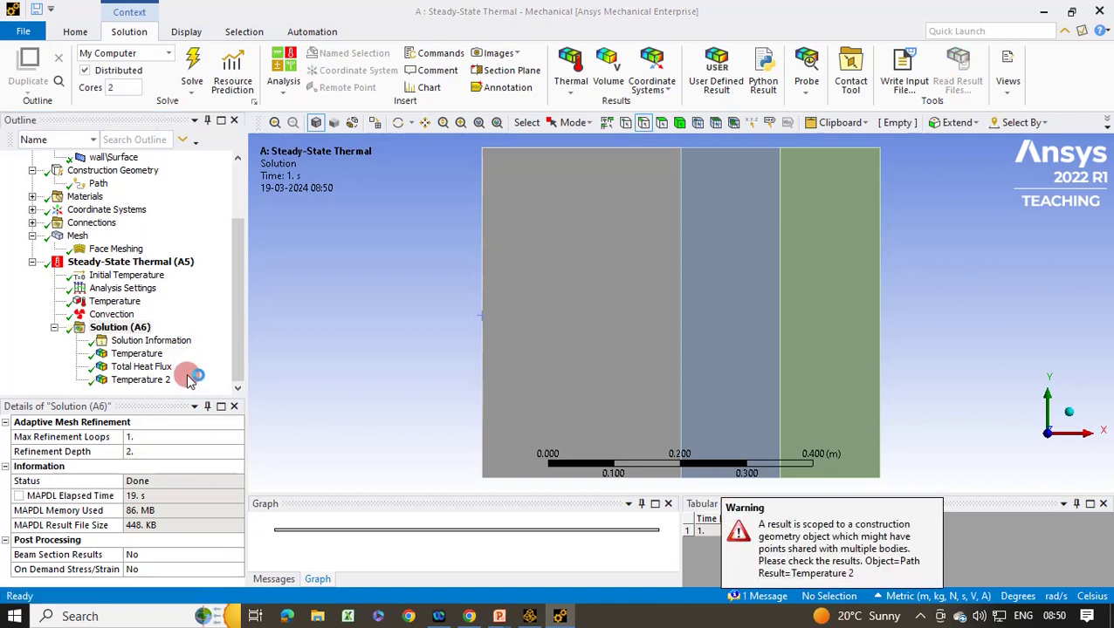
left_click(143, 382)
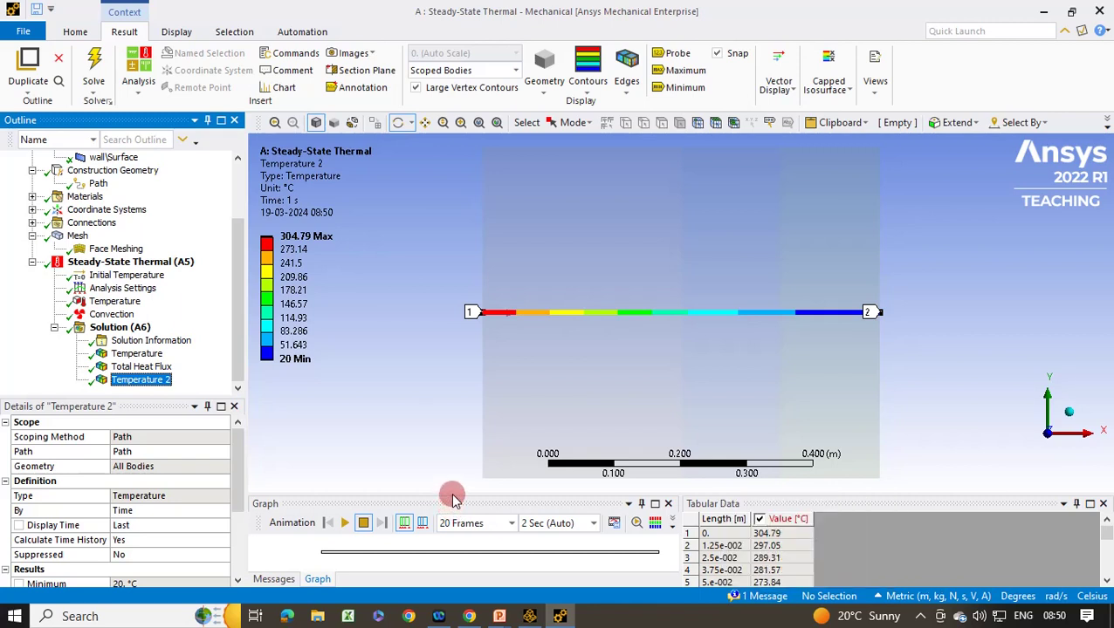
left_click_drag(453, 495, 462, 435)
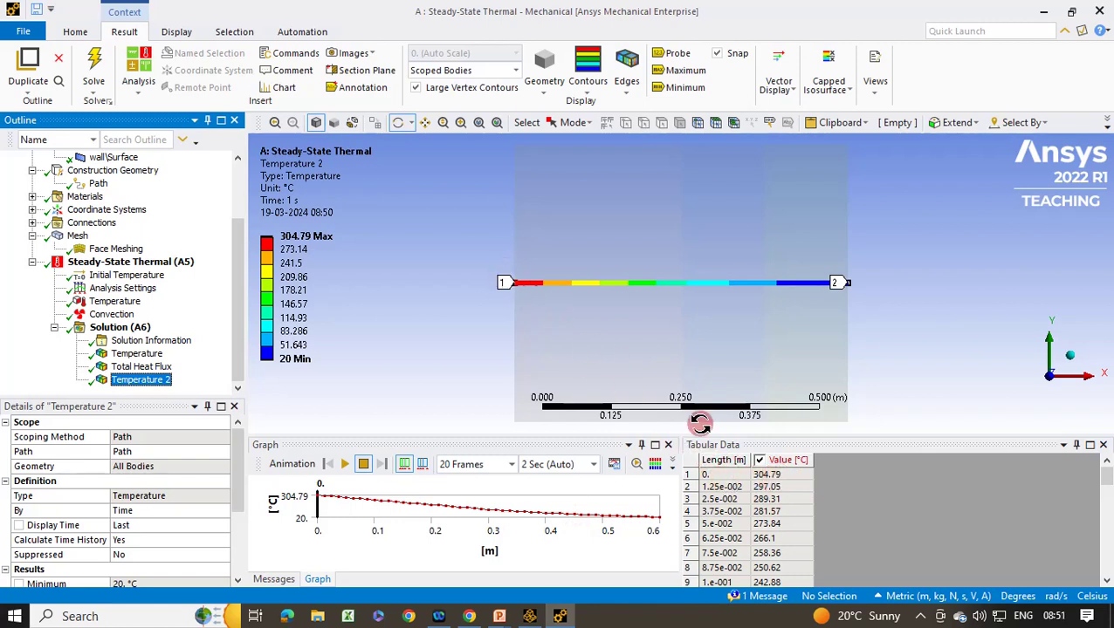
Step: Compare the tabulated path temperatures at lengths 0, 0.3 and 0.45 m with the solution values on the PowerPoint slide
left_click(786, 478)
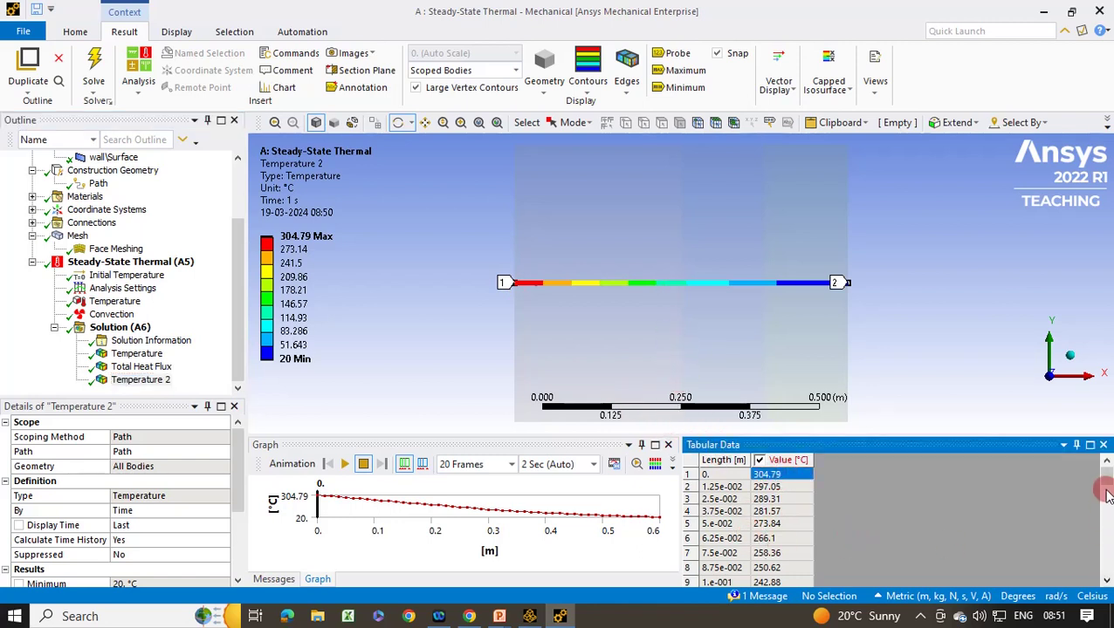
left_click_drag(1106, 473, 1097, 518)
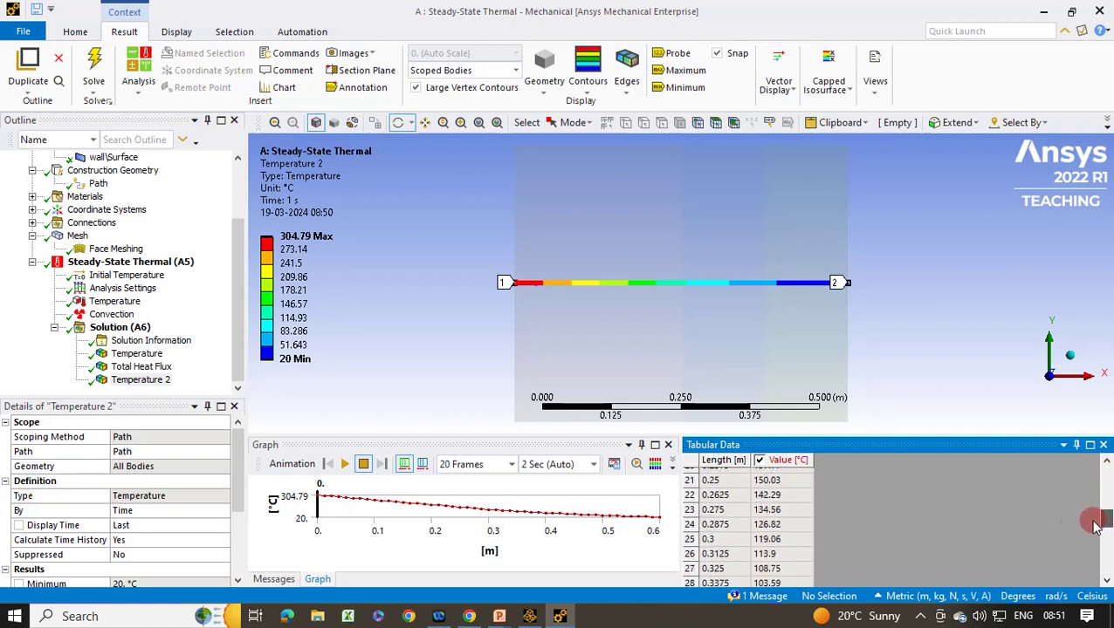
left_click(772, 539)
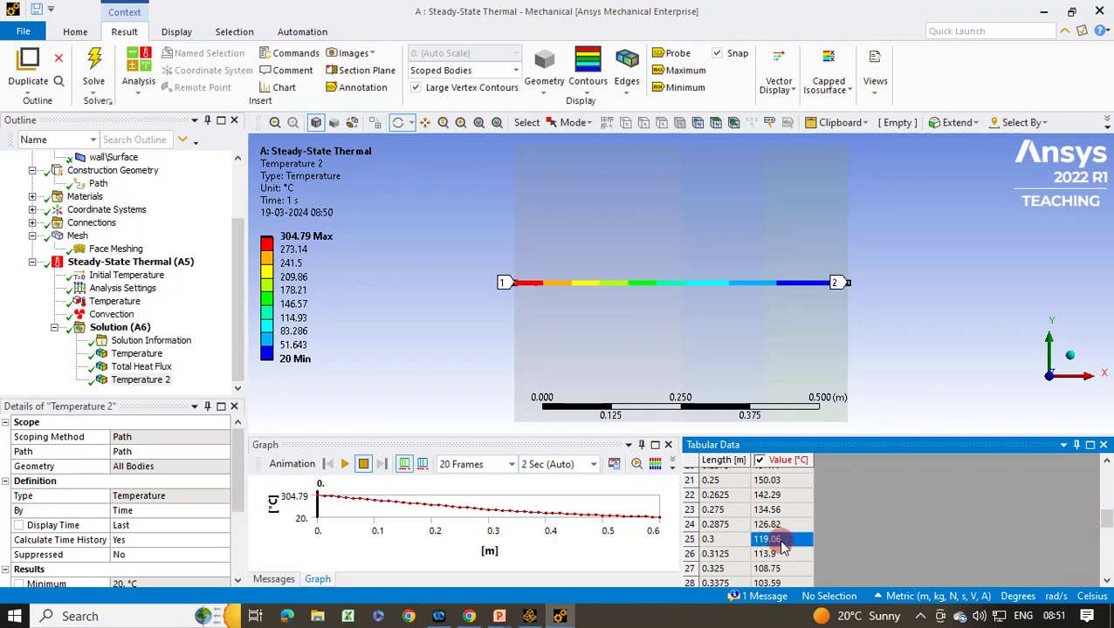
key("alt+Tab")
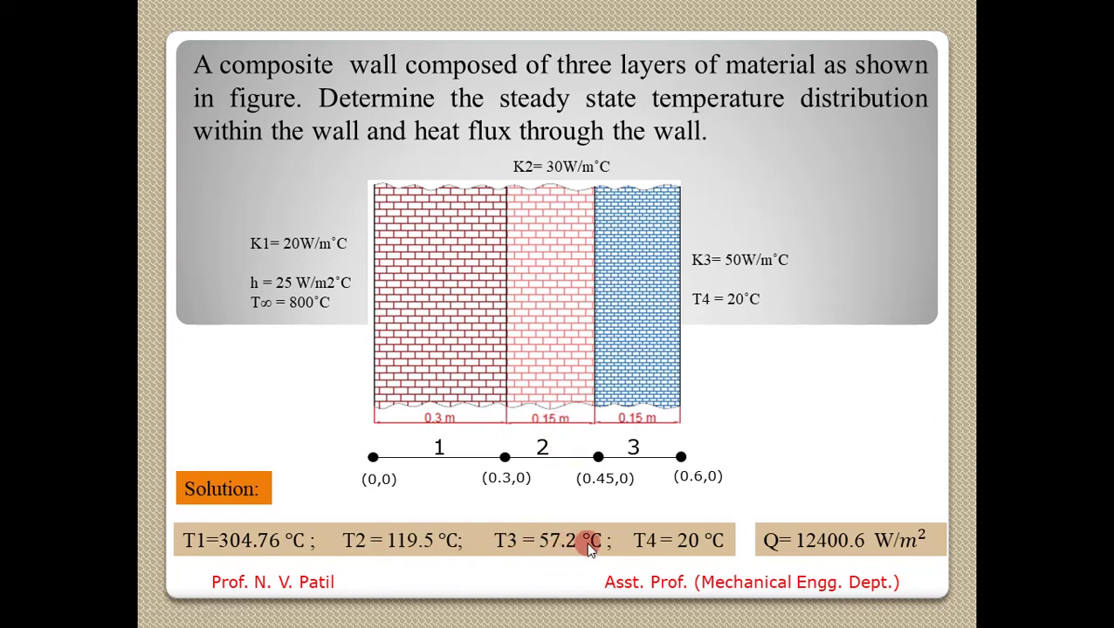
key("alt+Tab")
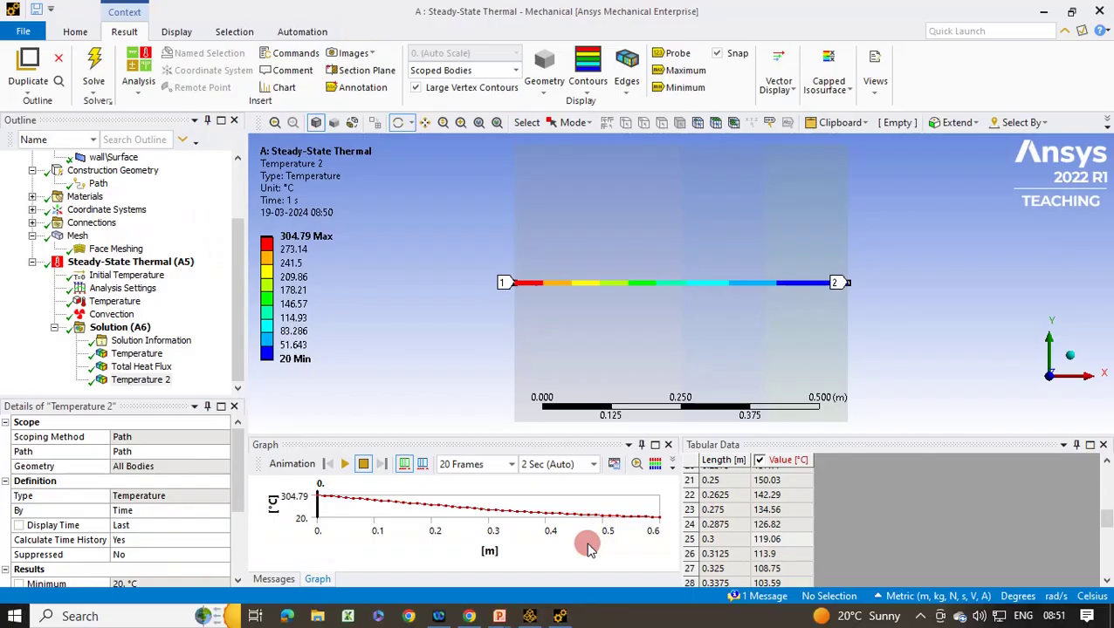
left_click_drag(1102, 528, 1102, 550)
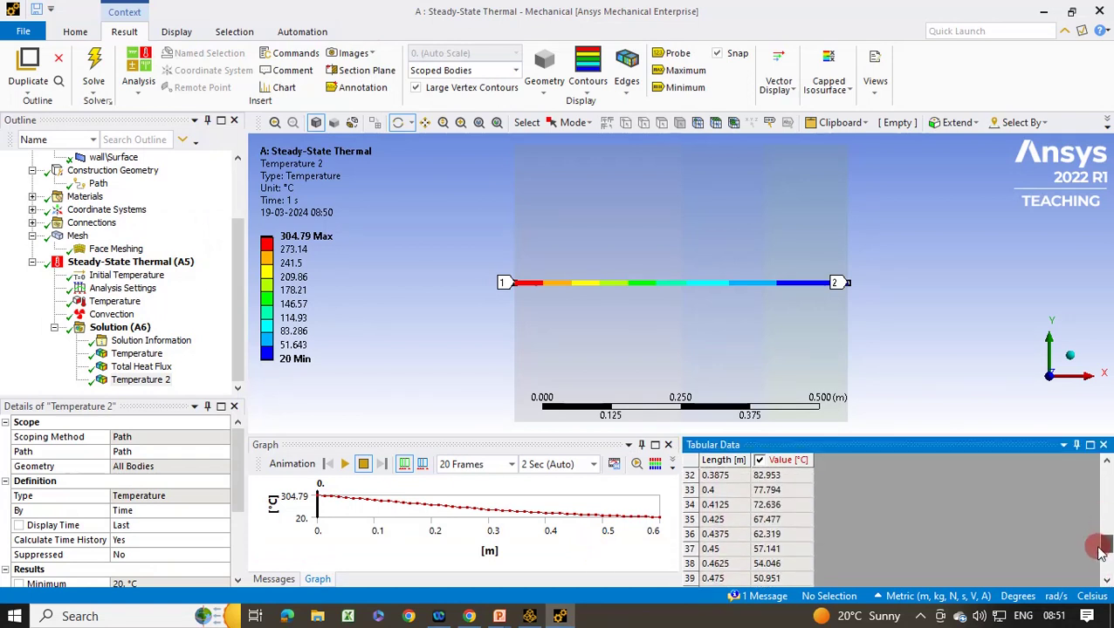
left_click(769, 545)
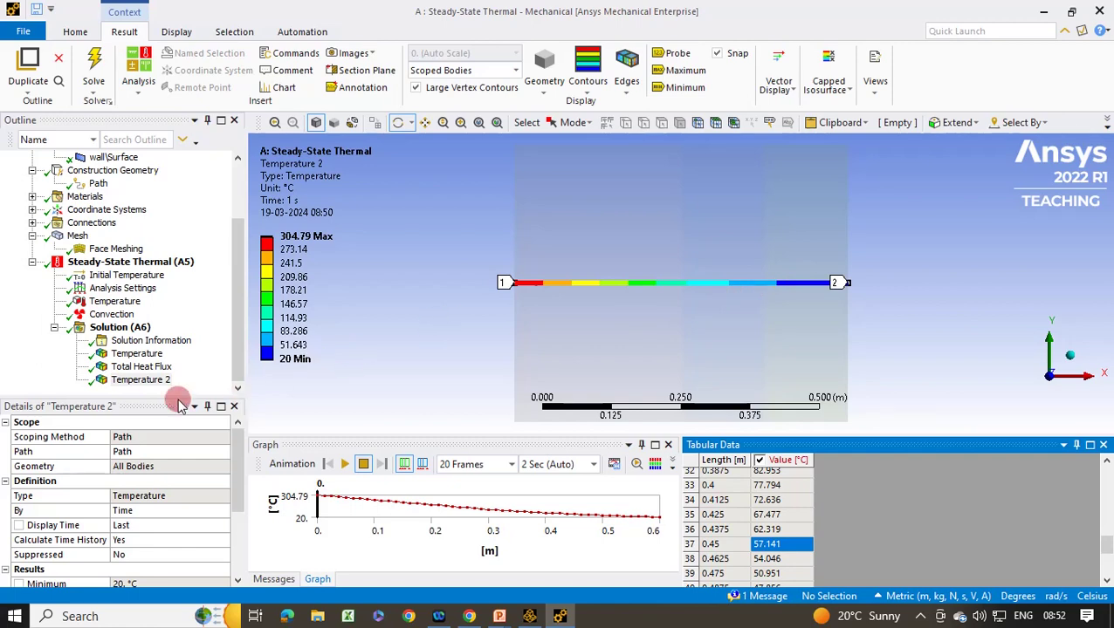
Step: Display the Temperature result scoped to all bodies
left_click(139, 354)
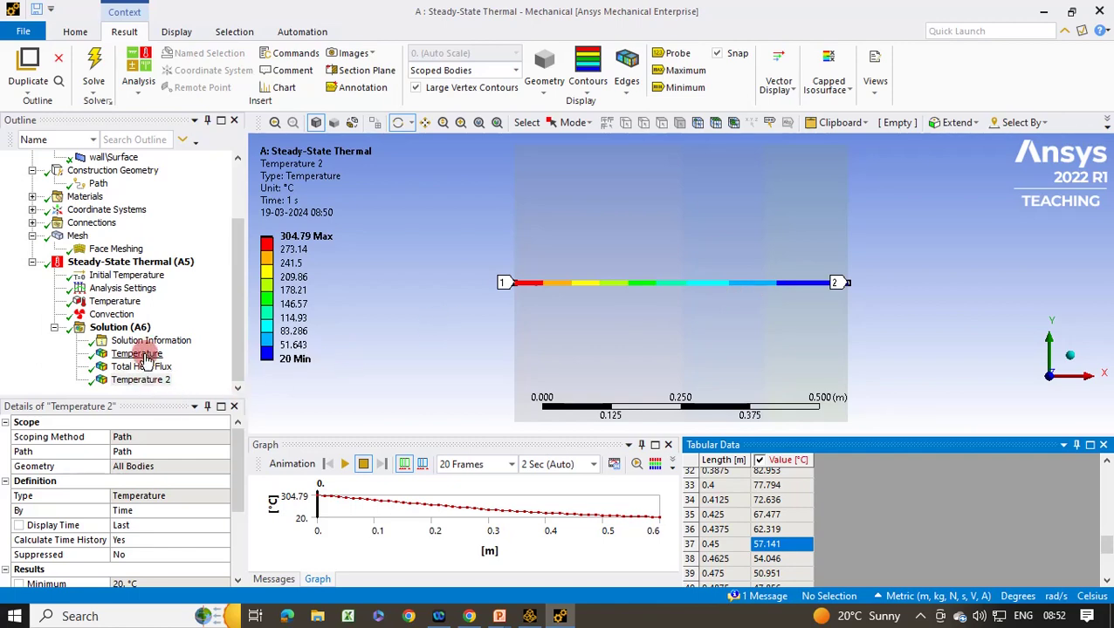